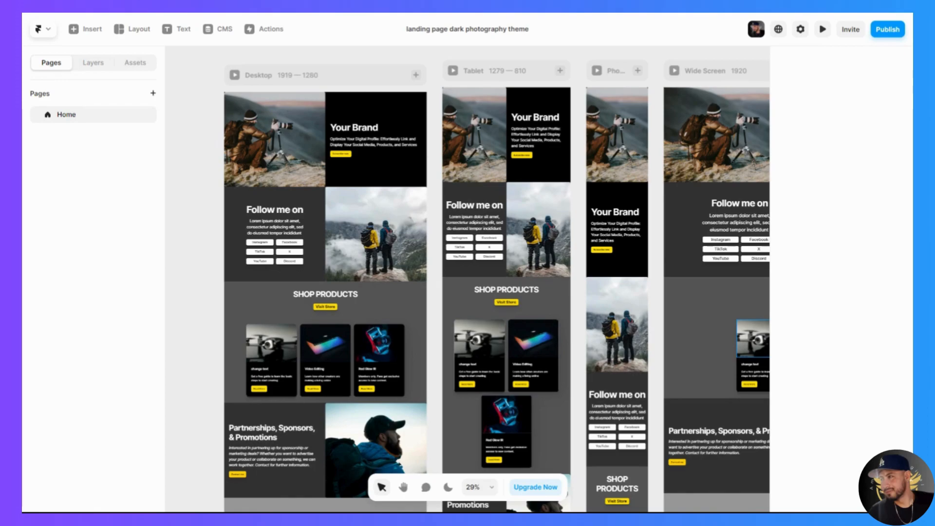
- Look over the landing page's Desktop, Tablet, Phone and Wide Screen breakpoint layouts
{"action": "left_click", "coordinate": [301, 149]}
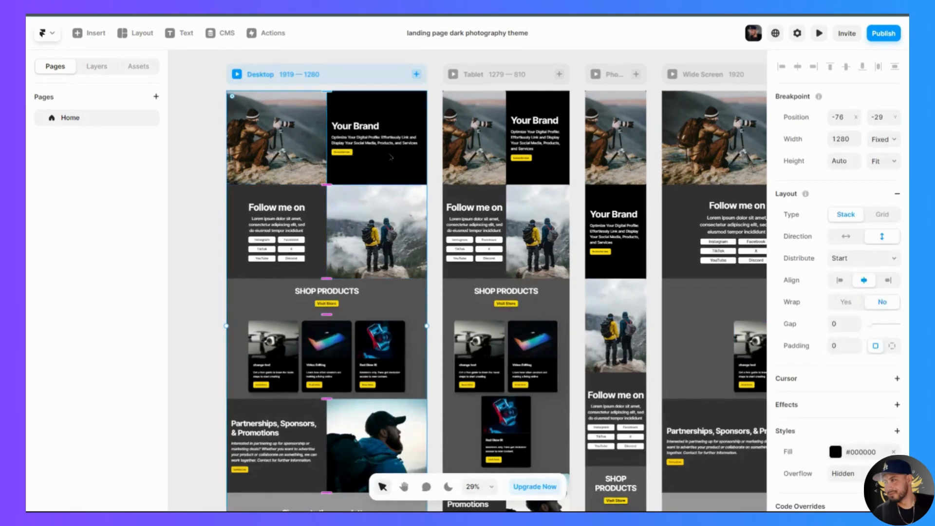
{"action": "scroll", "coordinate": [306, 87], "scroll_direction": "right", "scroll_amount": 2}
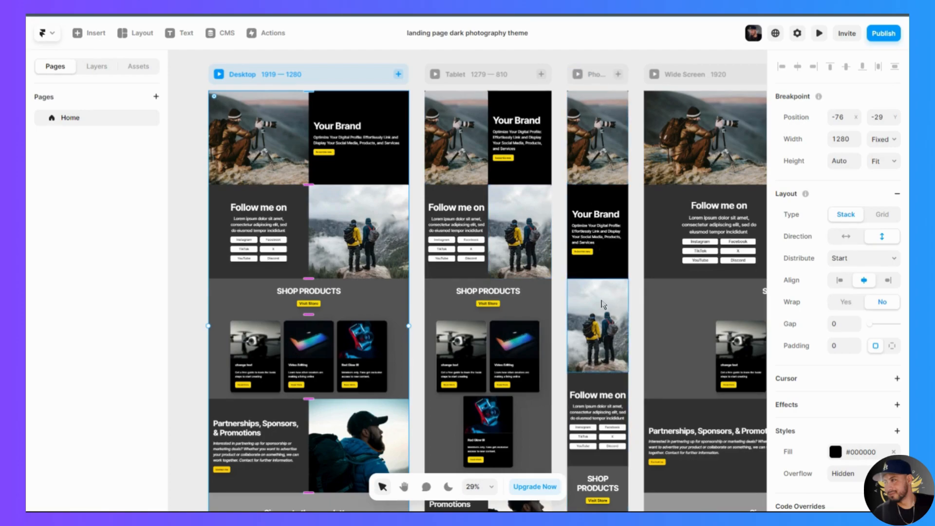
{"action": "scroll", "coordinate": [603, 297], "scroll_direction": "right", "scroll_amount": 2}
{"action": "scroll", "coordinate": [602, 291], "scroll_direction": "right", "scroll_amount": 3}
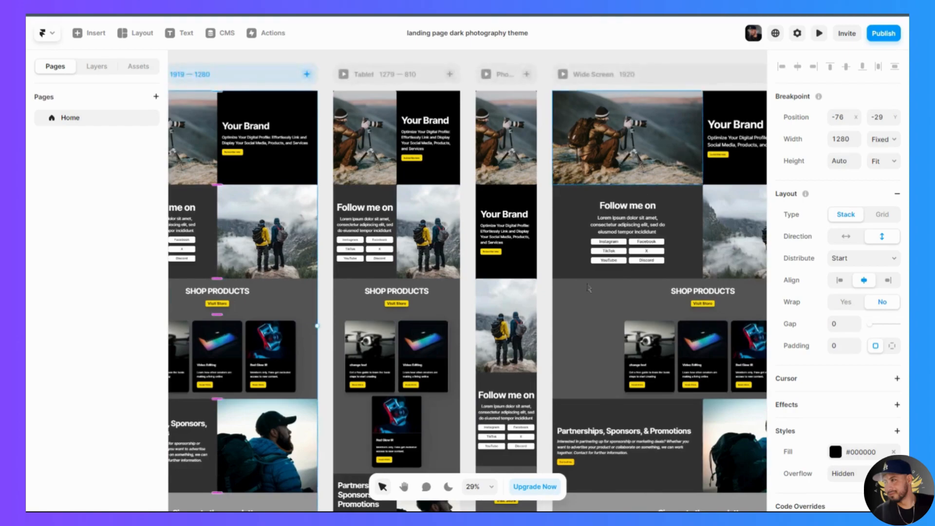
{"action": "scroll", "coordinate": [599, 280], "scroll_direction": "right", "scroll_amount": 5}
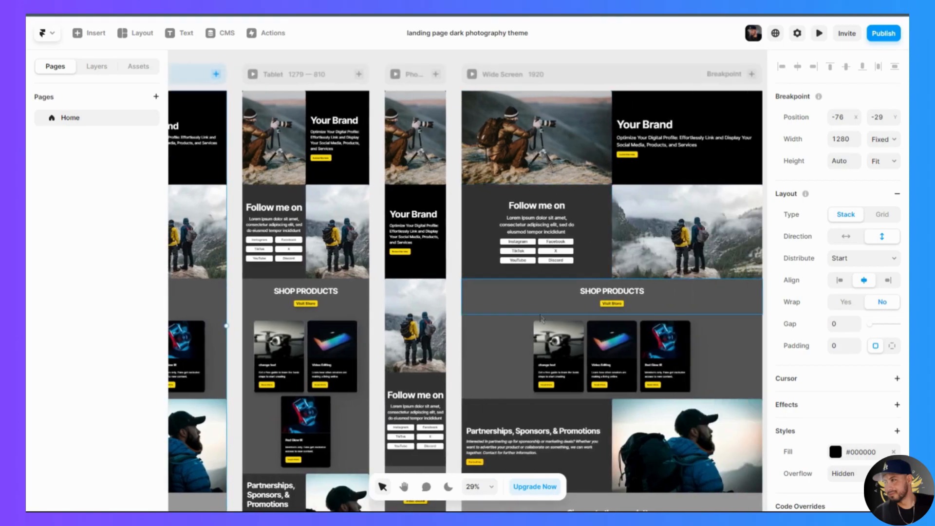
{"action": "scroll", "coordinate": [542, 319], "scroll_direction": "right", "scroll_amount": 2}
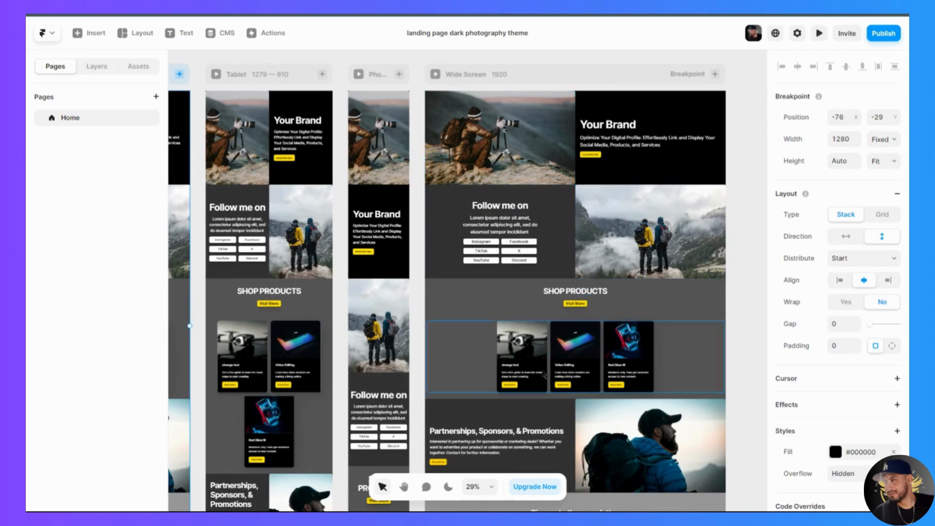
{"action": "scroll", "coordinate": [544, 375], "scroll_direction": "left", "scroll_amount": 12}
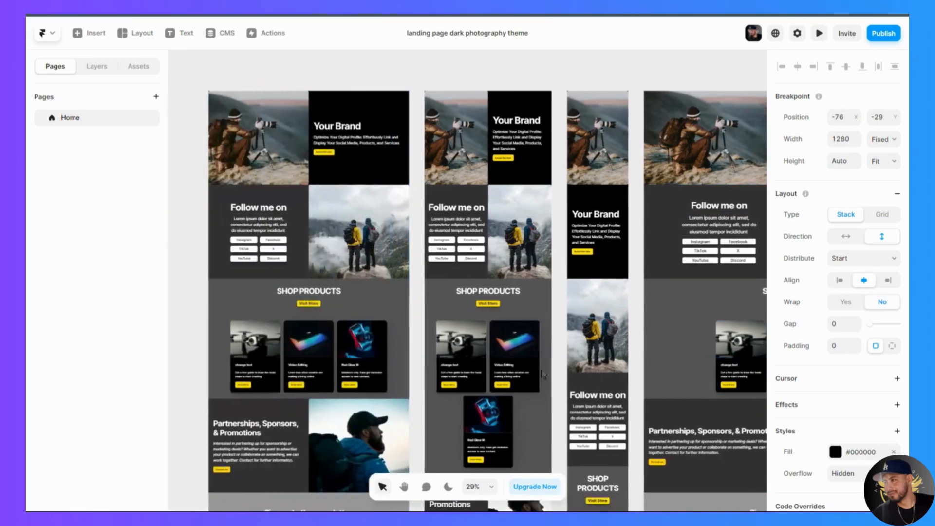
{"action": "scroll", "coordinate": [542, 374], "scroll_direction": "left", "scroll_amount": 2}
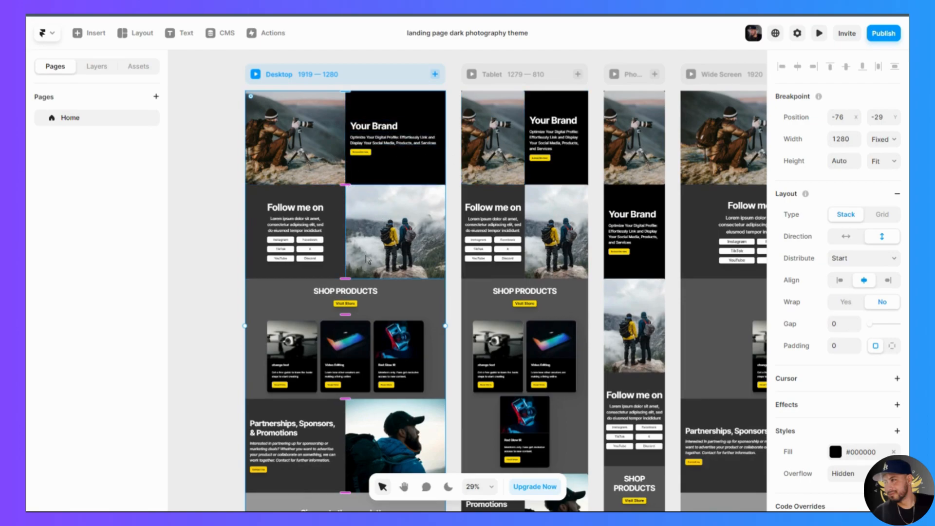
{"action": "scroll", "coordinate": [349, 268], "scroll_direction": "left", "scroll_amount": 3}
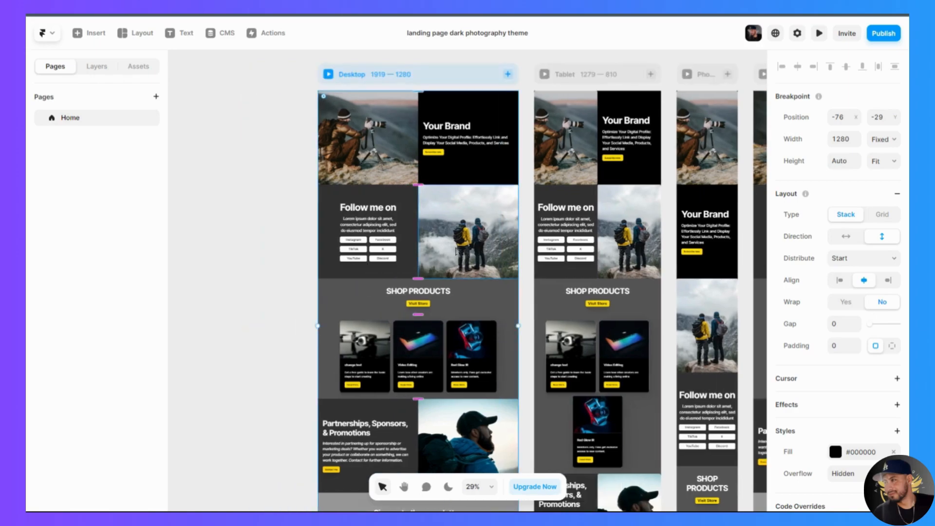
- Open the image fill of the Desktop hero photo and search Unsplash for "podcast"
{"action": "scroll", "coordinate": [482, 195], "scroll_direction": "up", "scroll_amount": 4}
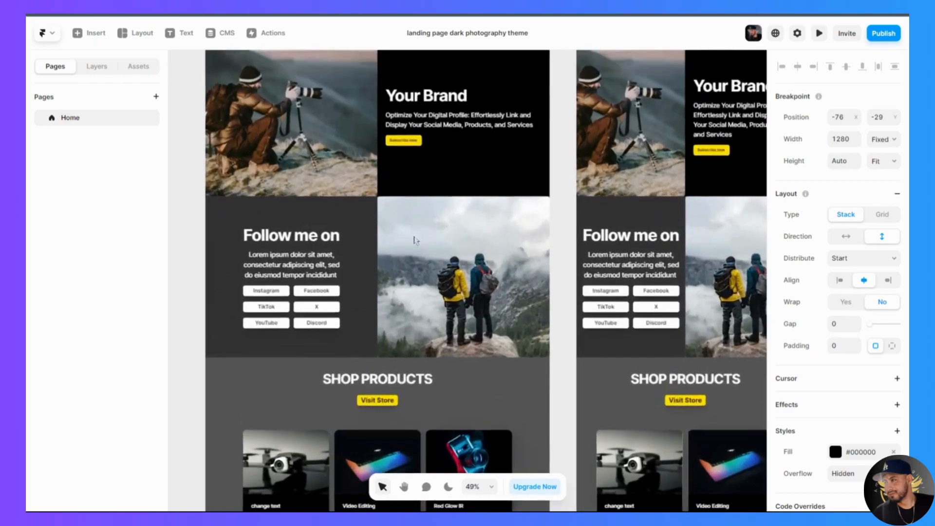
{"action": "scroll", "coordinate": [418, 288], "scroll_direction": "up", "scroll_amount": 3}
{"action": "scroll", "coordinate": [418, 289], "scroll_direction": "up", "scroll_amount": 4}
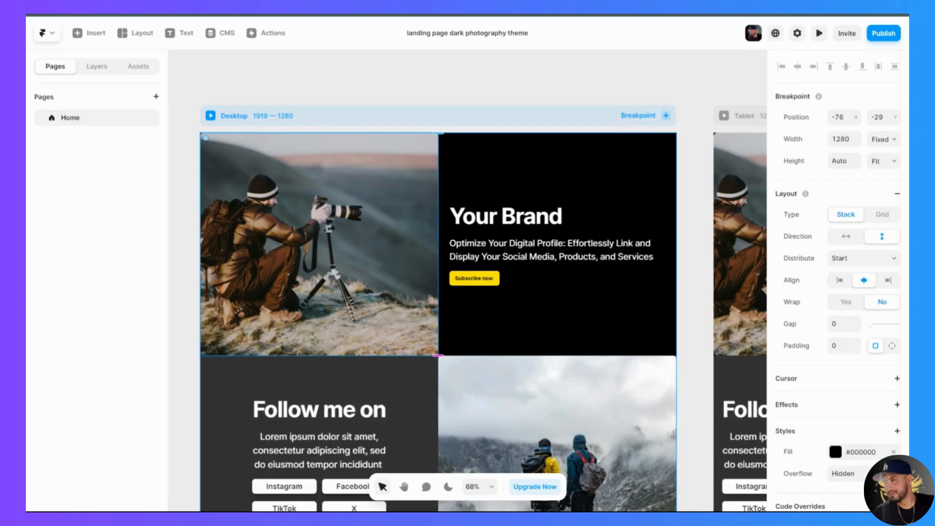
{"action": "double_click", "coordinate": [327, 234]}
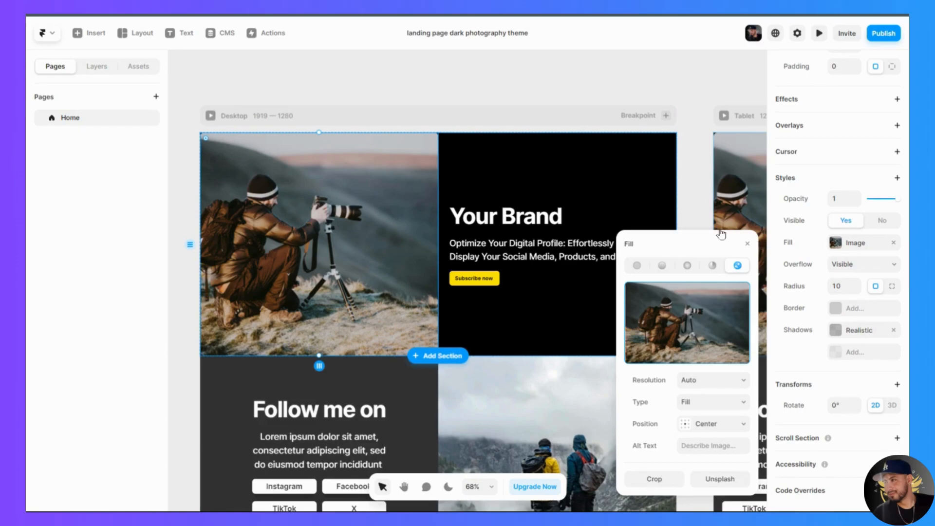
{"action": "mouse_move", "coordinate": [713, 328]}
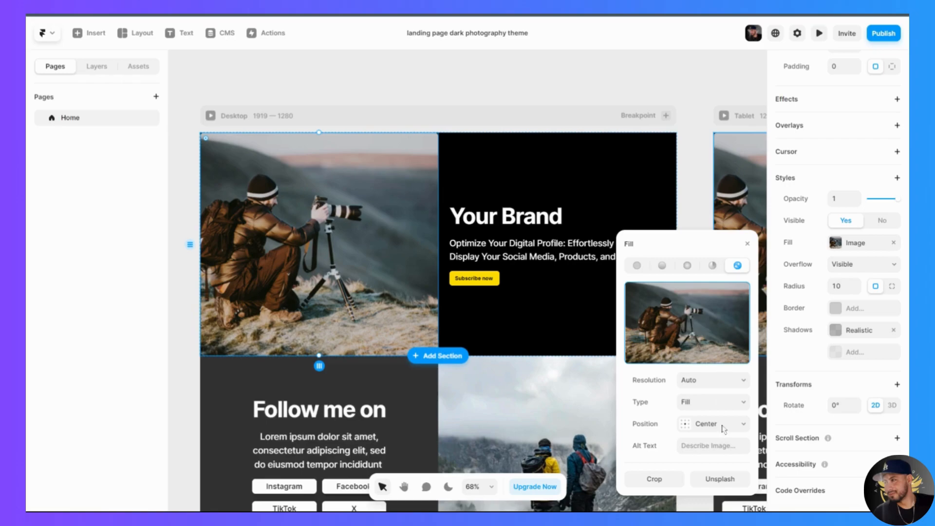
{"action": "left_click", "coordinate": [721, 479]}
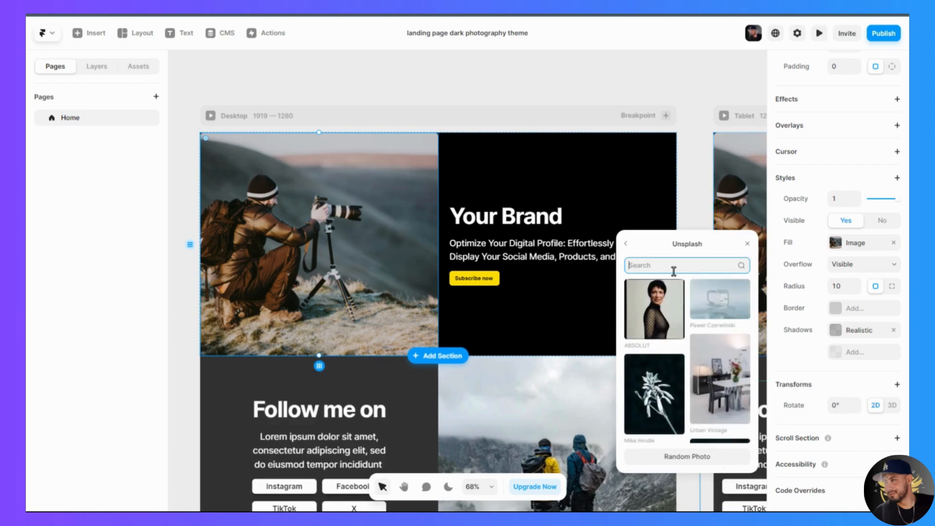
{"action": "type", "text": "podcast"}
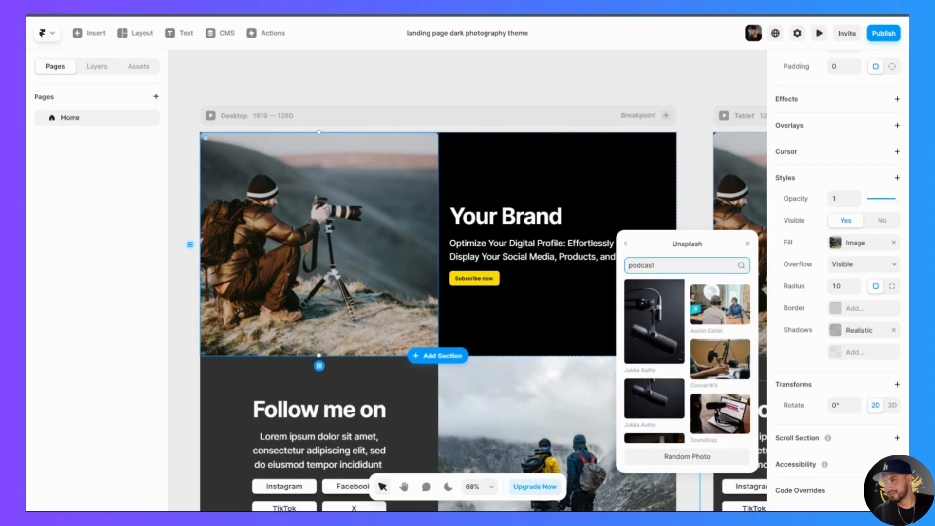
{"action": "scroll", "coordinate": [679, 352], "scroll_direction": "down", "scroll_amount": 2}
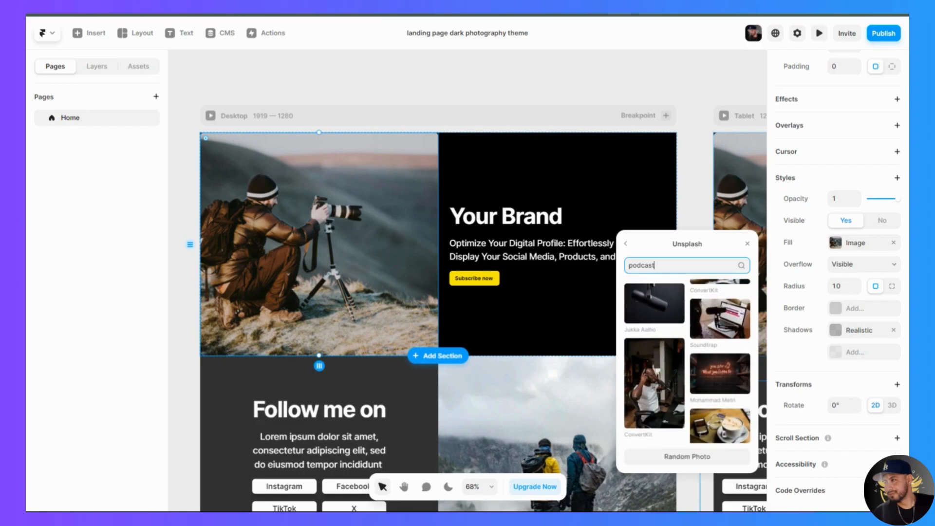
- Fill the hero image with the Unsplash photo of a smiling man in headphones at a microphone and keyboard
{"action": "left_click", "coordinate": [655, 384]}
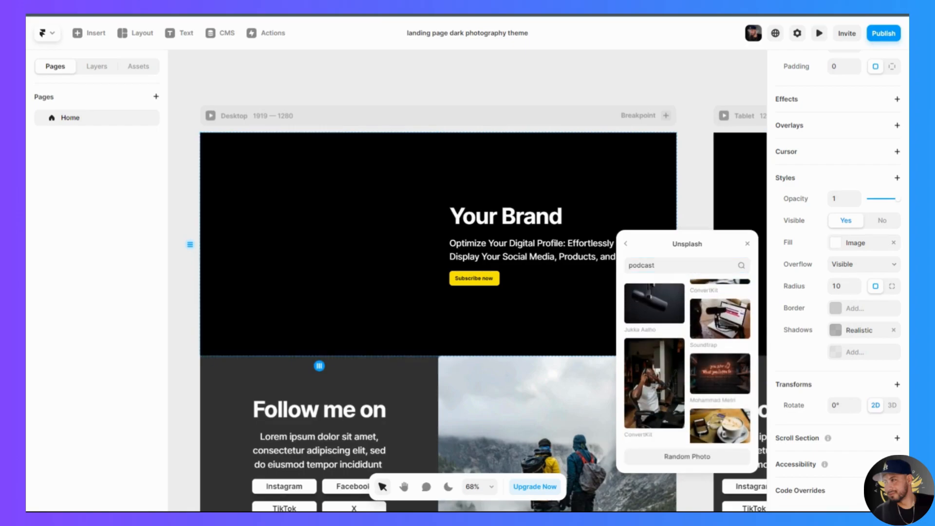
{"action": "scroll", "coordinate": [663, 386], "scroll_direction": "down", "scroll_amount": 4}
{"action": "scroll", "coordinate": [662, 385], "scroll_direction": "down", "scroll_amount": 3}
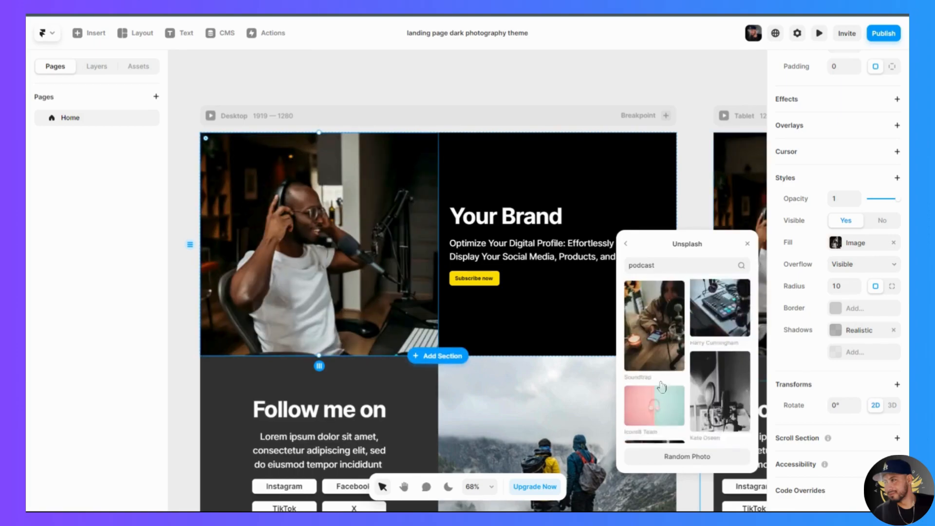
{"action": "left_click", "coordinate": [654, 408]}
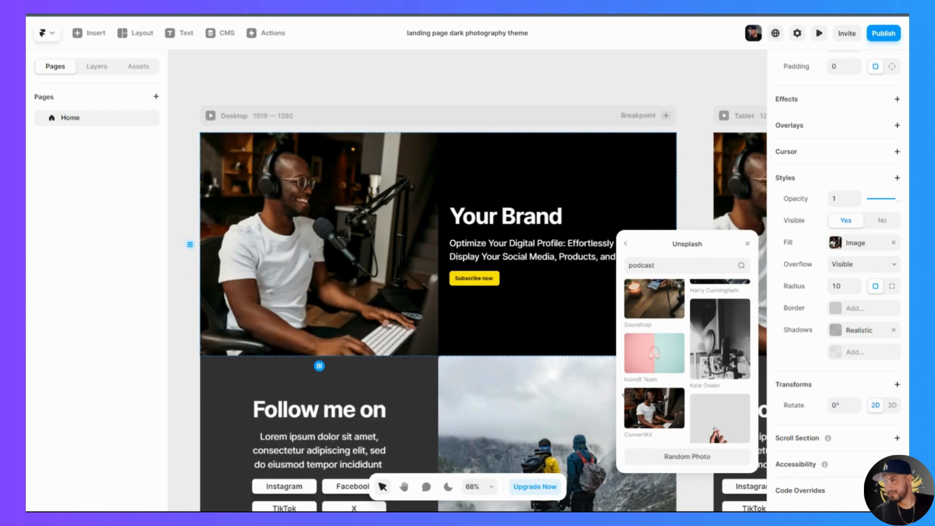
- Try the conic, radial, linear and solid fill types on the hero image, and restore its image fill
{"action": "left_click", "coordinate": [533, 183]}
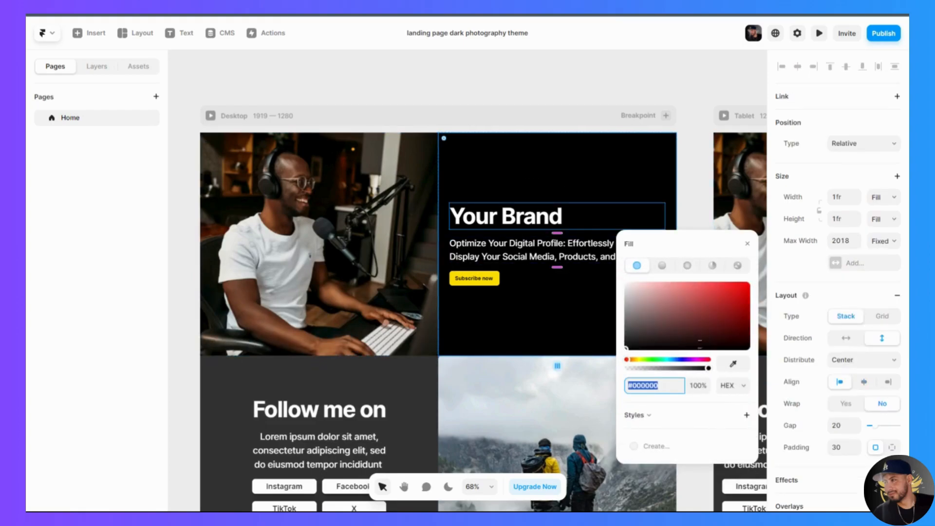
{"action": "left_click", "coordinate": [400, 240]}
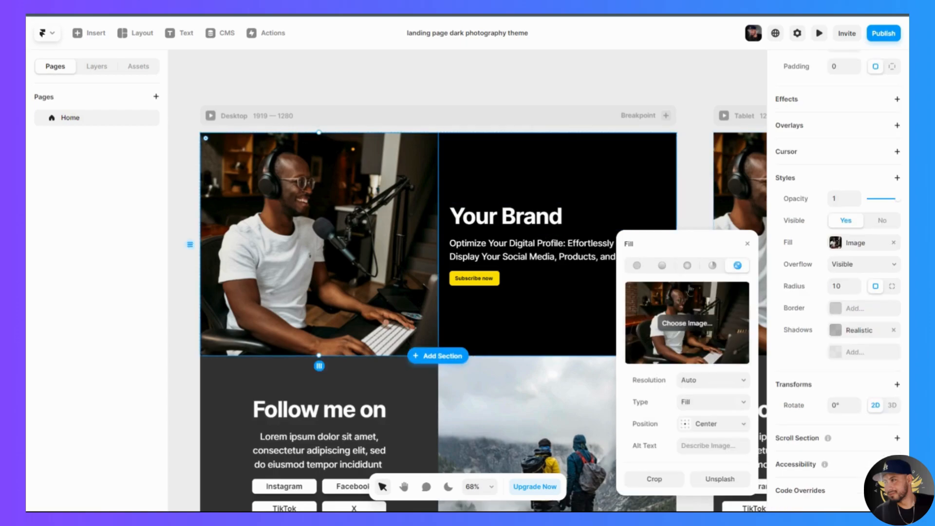
{"action": "left_click", "coordinate": [712, 267]}
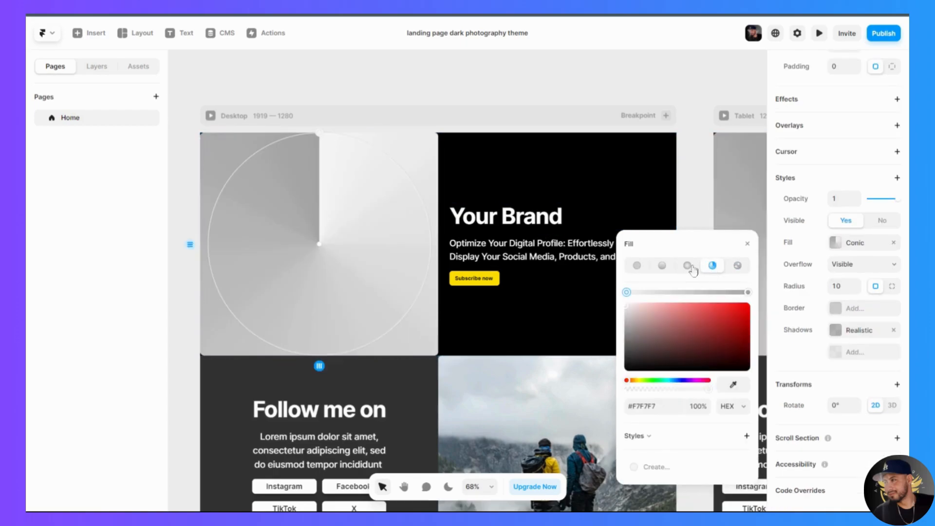
{"action": "left_click", "coordinate": [688, 267]}
{"action": "left_click", "coordinate": [664, 268]}
{"action": "left_click", "coordinate": [637, 266]}
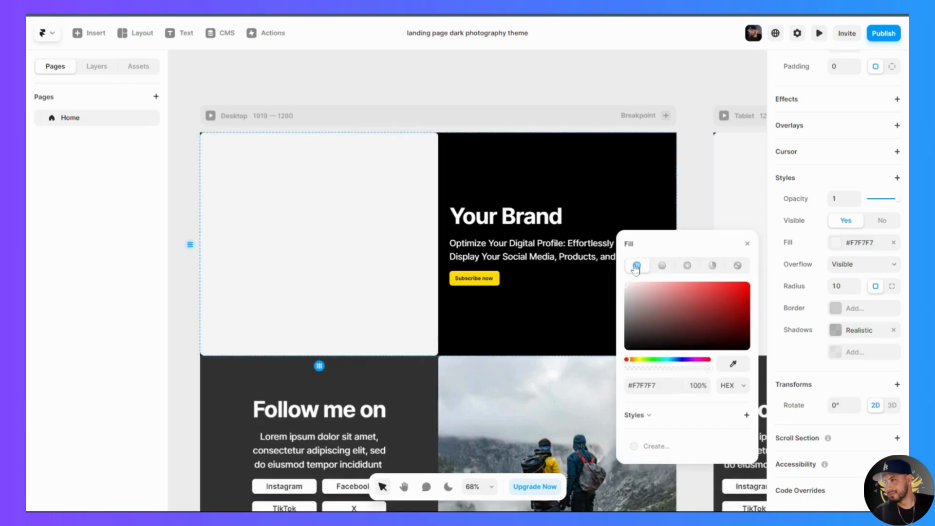
{"action": "left_click", "coordinate": [737, 267]}
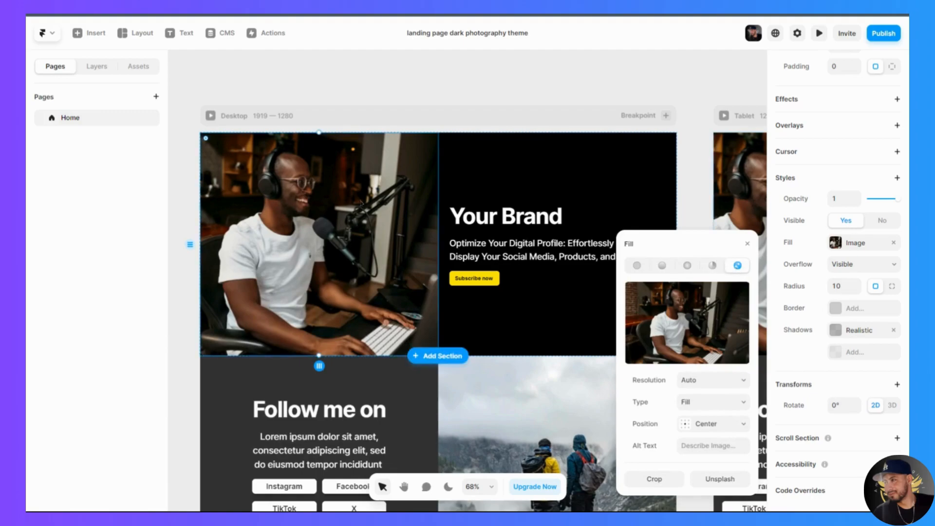
{"action": "left_click", "coordinate": [361, 202]}
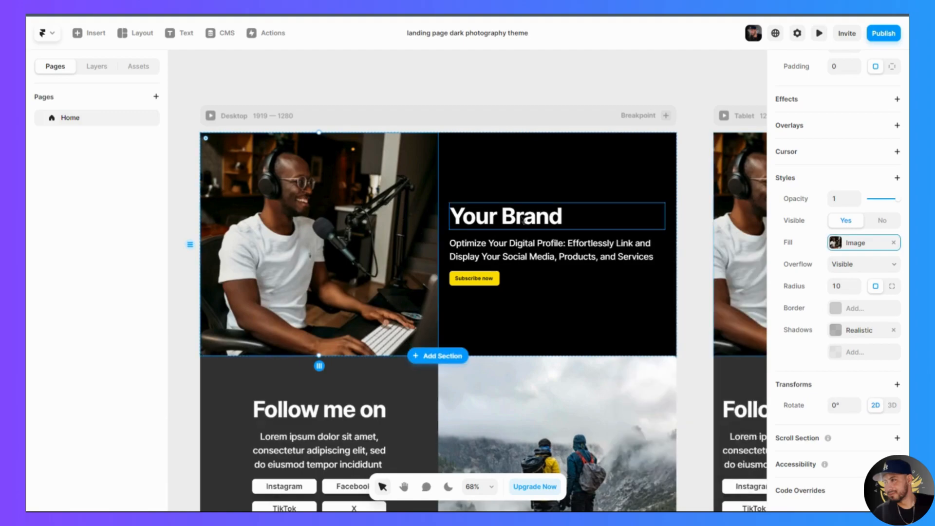
- Change the Desktop hero heading "Your Brand" to "Podcast"
{"action": "left_click", "coordinate": [525, 222]}
{"action": "left_click", "coordinate": [566, 255]}
{"action": "left_click", "coordinate": [550, 220]}
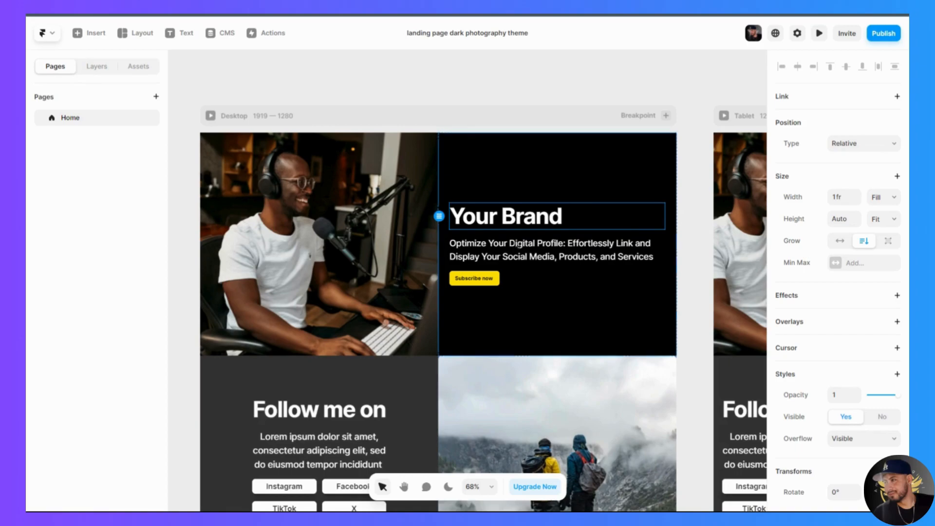
{"action": "left_click", "coordinate": [499, 248]}
{"action": "left_click", "coordinate": [510, 221]}
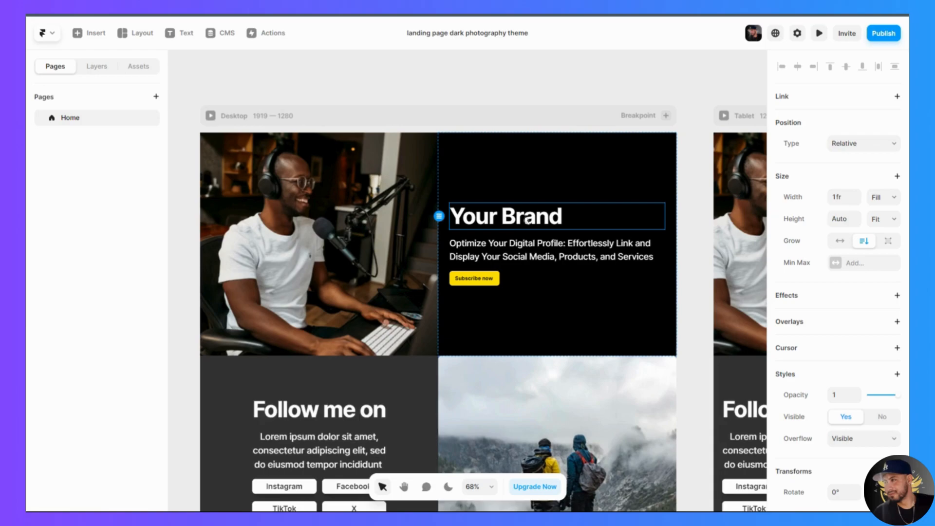
{"action": "double_click", "coordinate": [528, 220]}
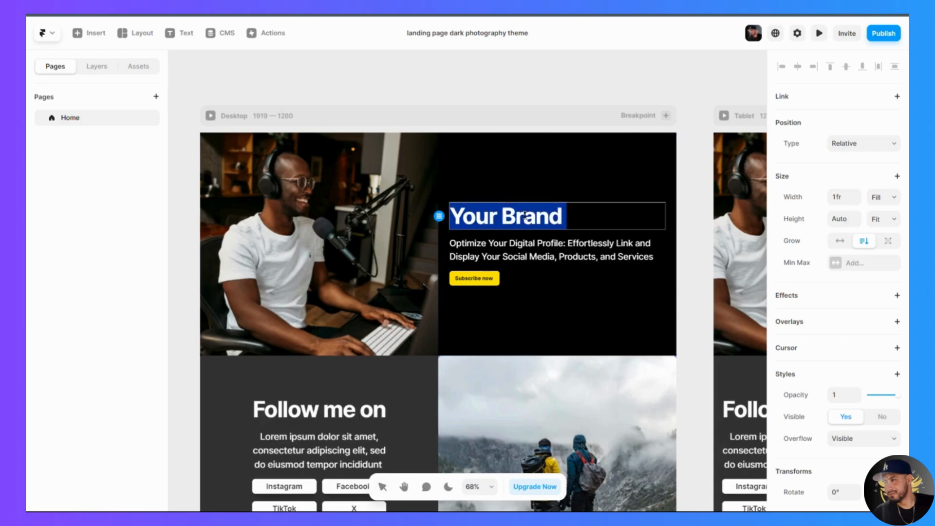
{"action": "type", "text": "Podac"}
{"action": "key", "text": "BackSpace"}
{"action": "key", "text": "BackSpace"}
{"action": "type", "text": "cast"}
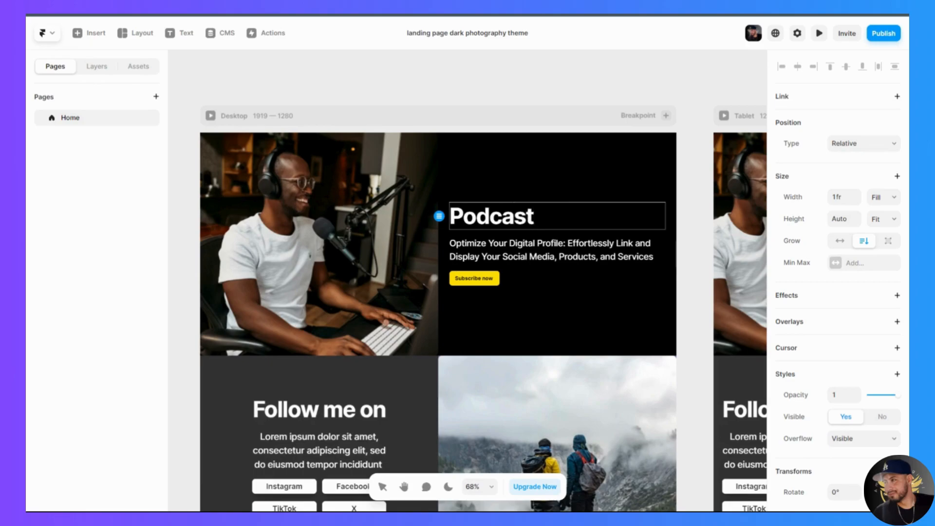
{"action": "key", "text": "Escape"}
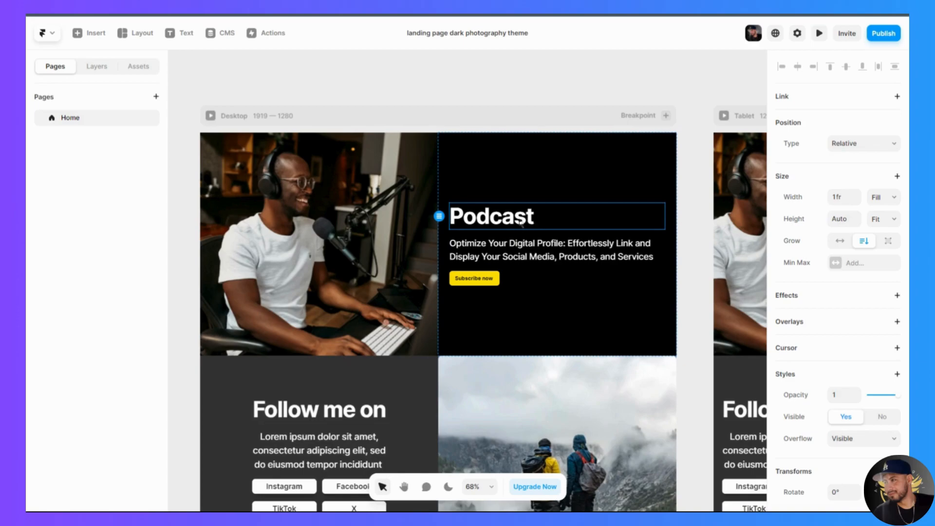
- Replace the hero description with "Enhance Your Online Presence: Seamlessly Integrate and Exhibit Your Social Platforms, Offerings, and Expertise"
{"action": "left_click", "coordinate": [483, 244]}
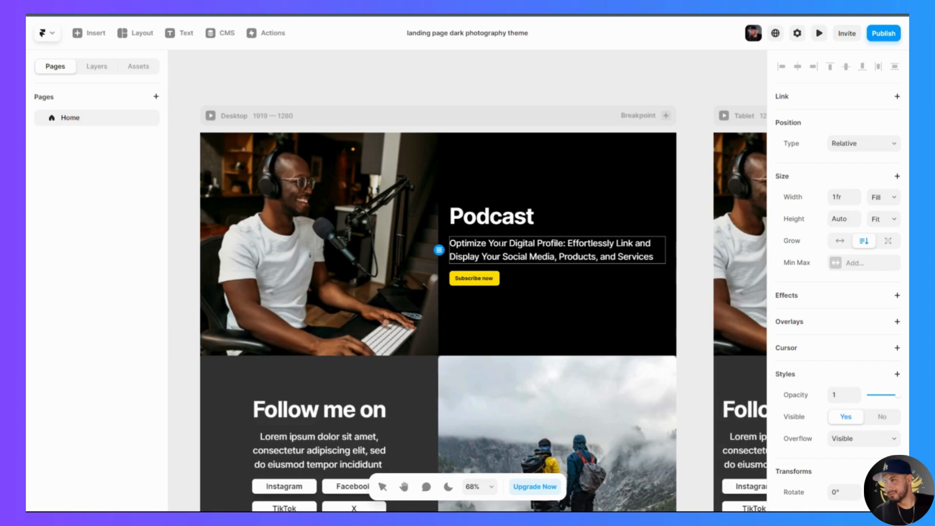
{"action": "triple_click", "coordinate": [519, 257]}
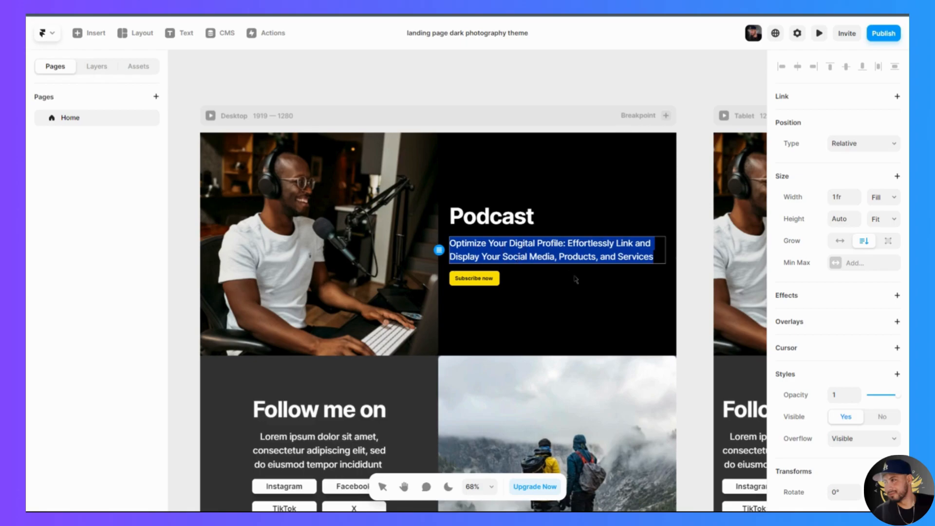
{"action": "key", "text": "Escape"}
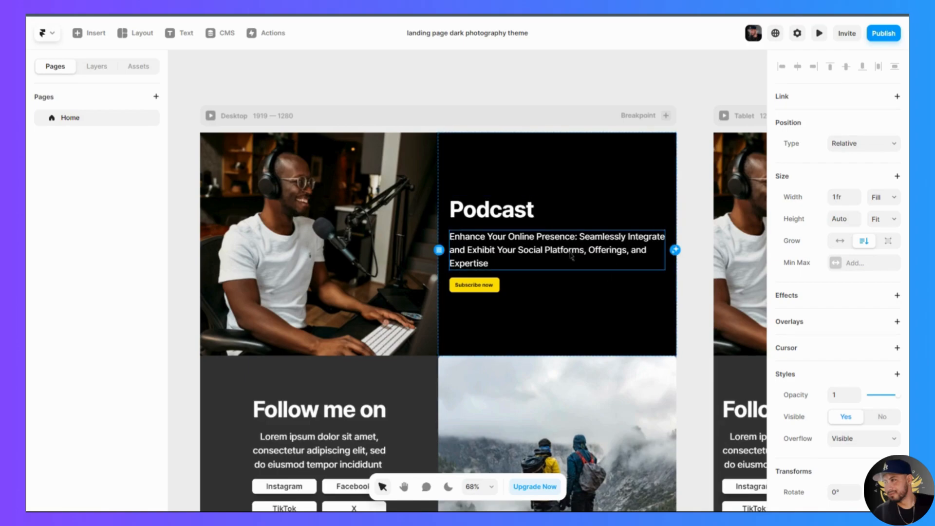
- Open the fill colour of the Desktop hero text section and show the colour presets
{"action": "left_click", "coordinate": [621, 174]}
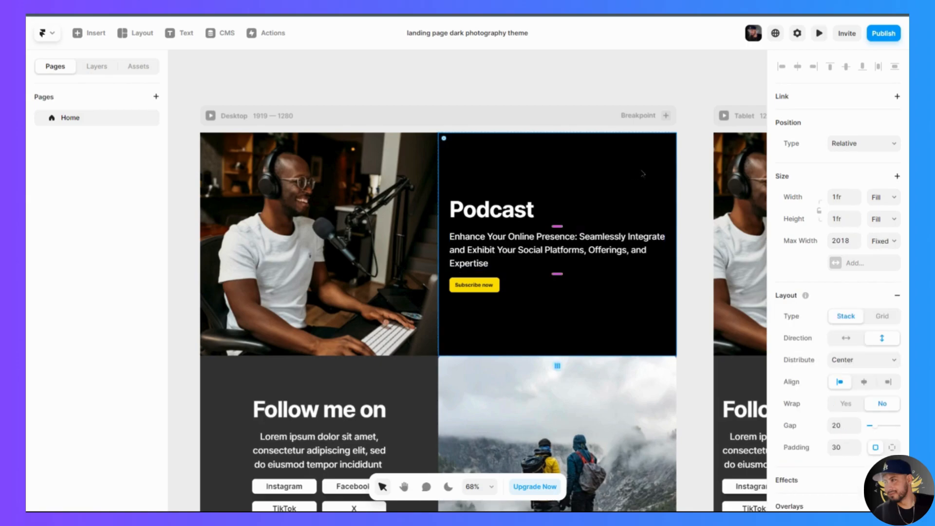
{"action": "left_click", "coordinate": [389, 240]}
{"action": "left_click", "coordinate": [637, 190]}
{"action": "scroll", "coordinate": [818, 302], "scroll_direction": "down", "scroll_amount": 5}
{"action": "scroll", "coordinate": [820, 306], "scroll_direction": "down", "scroll_amount": 2}
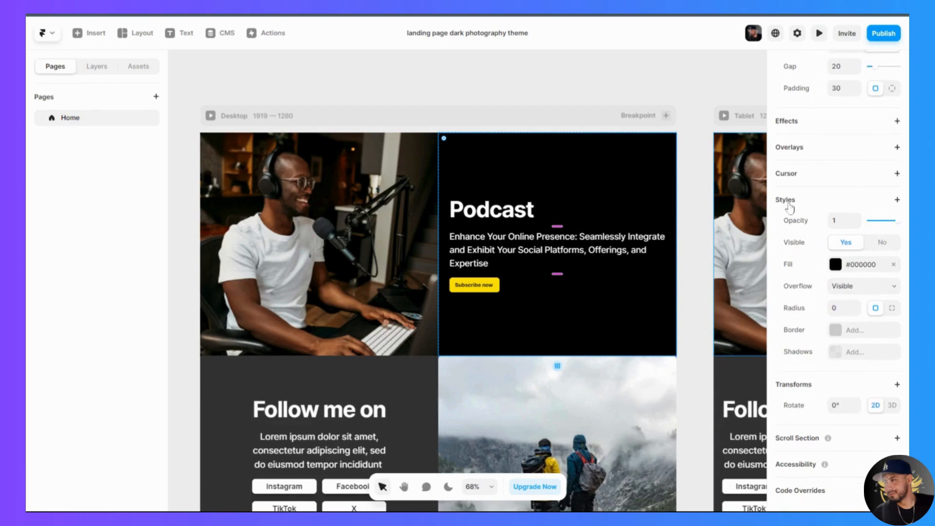
{"action": "left_click", "coordinate": [837, 268]}
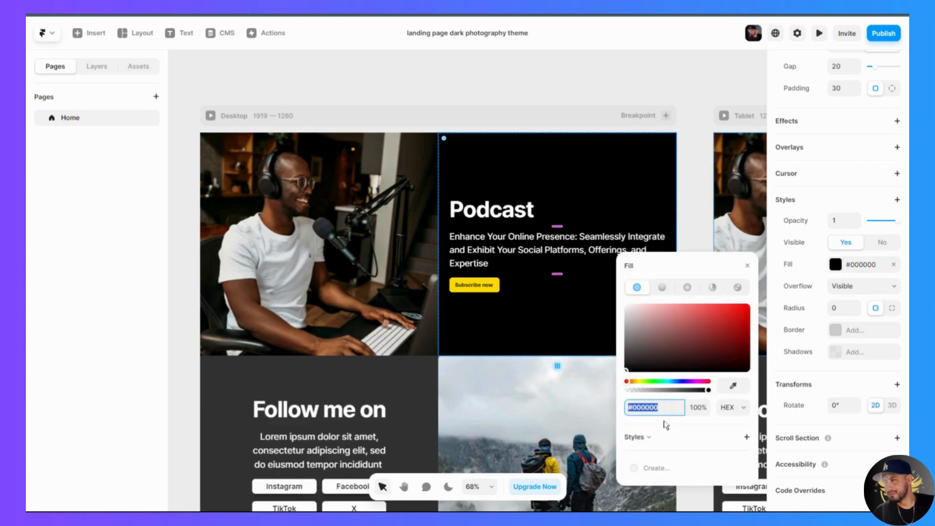
{"action": "left_click", "coordinate": [649, 438]}
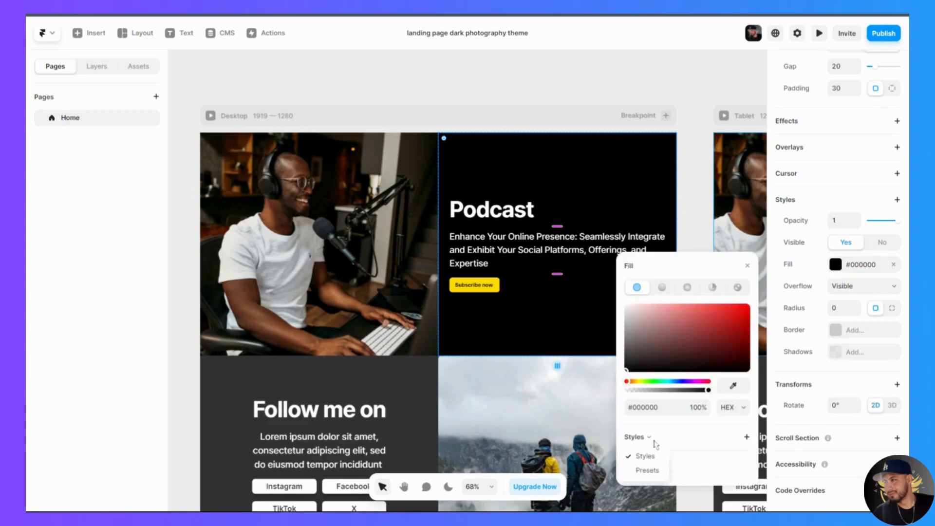
{"action": "left_click", "coordinate": [648, 471]}
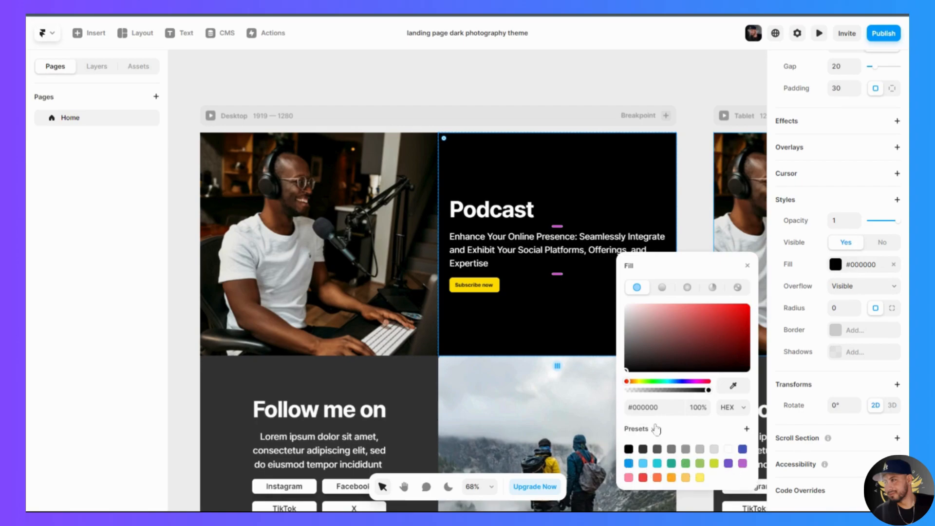
- Set the fill of the Desktop hero text section to #2CA3FA
{"action": "left_click_drag", "start_coordinate": [633, 371], "coordinate": [682, 324]}
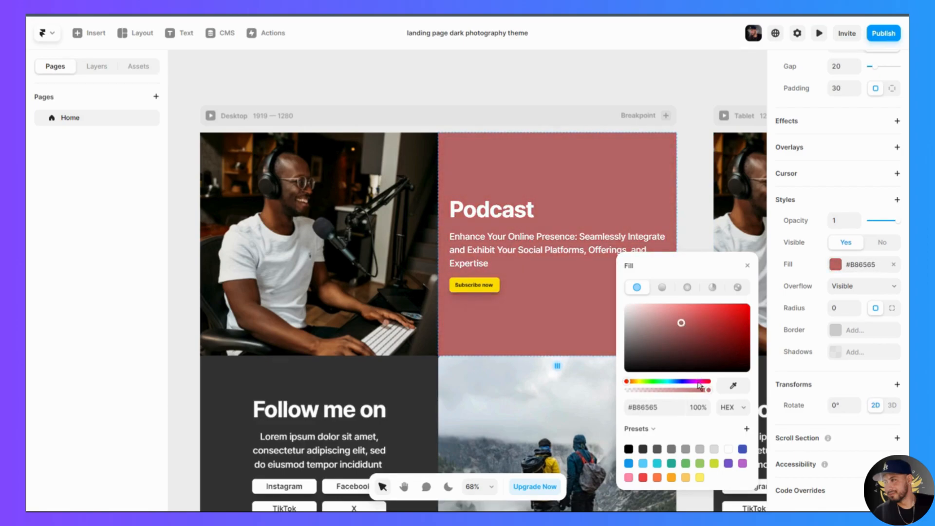
{"action": "mouse_move", "coordinate": [707, 393]}
{"action": "left_mouse_down"}
{"action": "mouse_move", "coordinate": [647, 394]}
{"action": "mouse_move", "coordinate": [719, 396]}
{"action": "left_mouse_up"}
{"action": "left_click", "coordinate": [663, 407]}
{"action": "type", "text": "2ca3fa"}
{"action": "key", "text": "Return"}
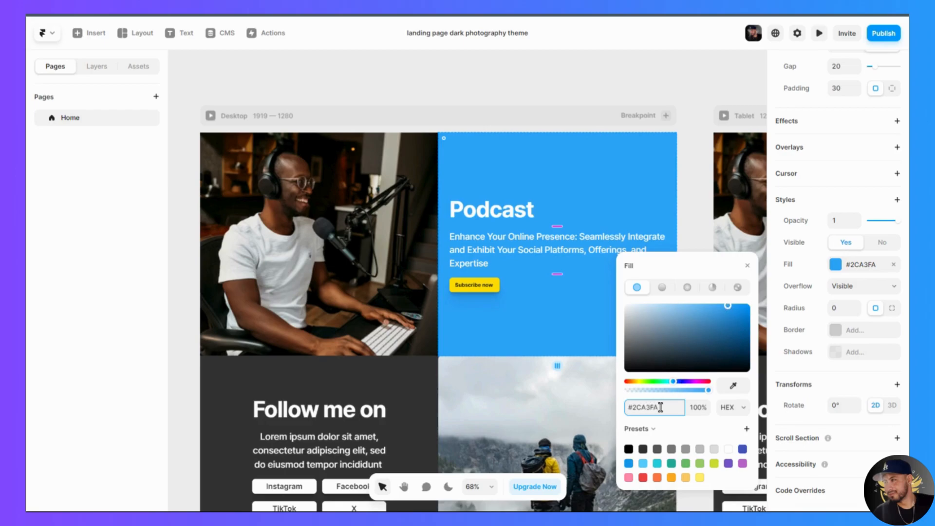
{"action": "left_click", "coordinate": [668, 195]}
{"action": "left_click", "coordinate": [695, 201]}
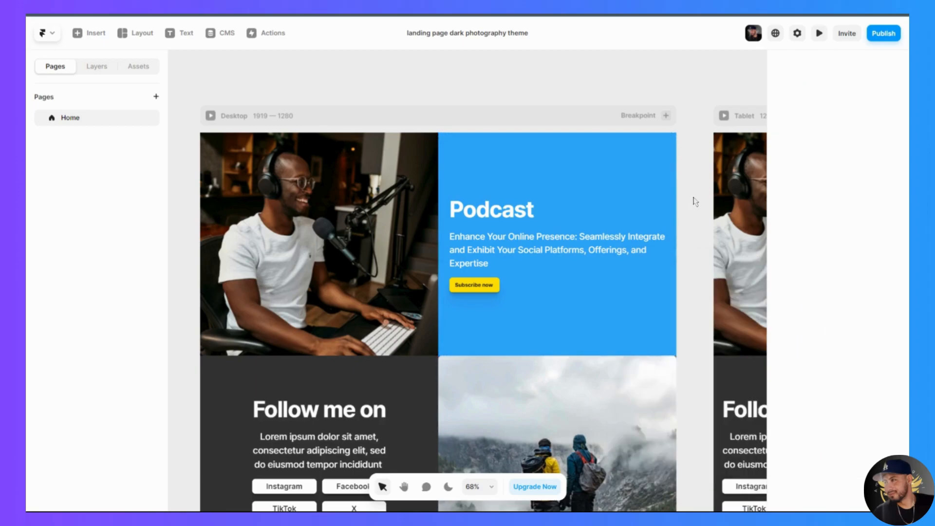
- Try the black, light blue and red presets on the "Subscribe now" button's fill, and settle on black #000000
{"action": "left_click", "coordinate": [487, 286]}
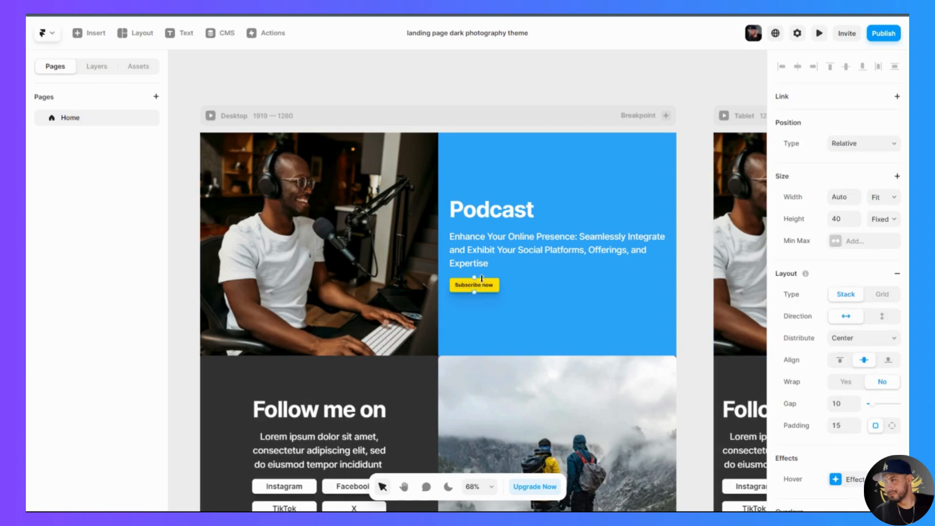
{"action": "scroll", "coordinate": [825, 402], "scroll_direction": "down", "scroll_amount": 8}
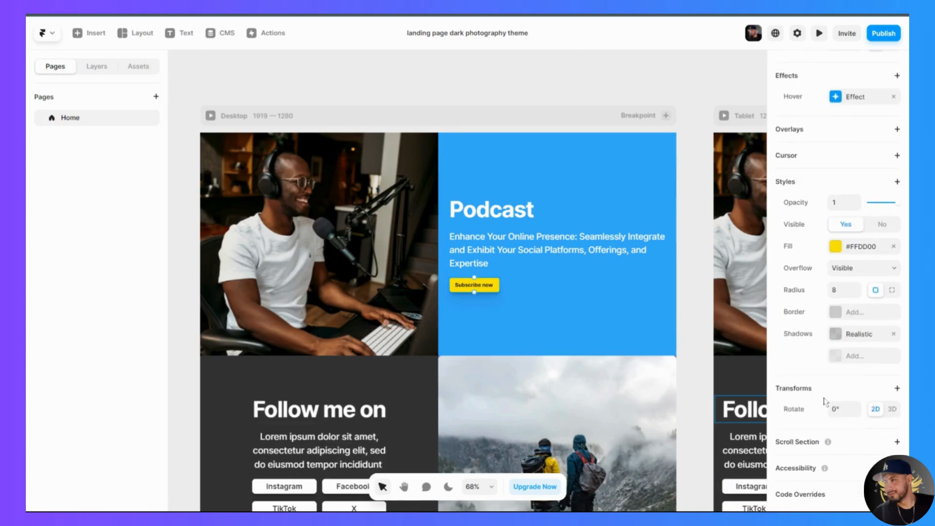
{"action": "left_click", "coordinate": [836, 247]}
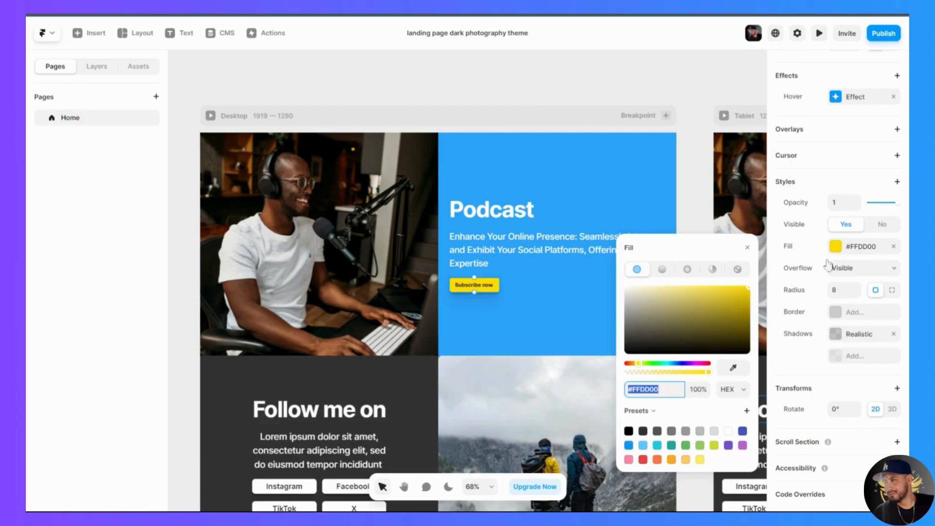
{"action": "left_click", "coordinate": [630, 432]}
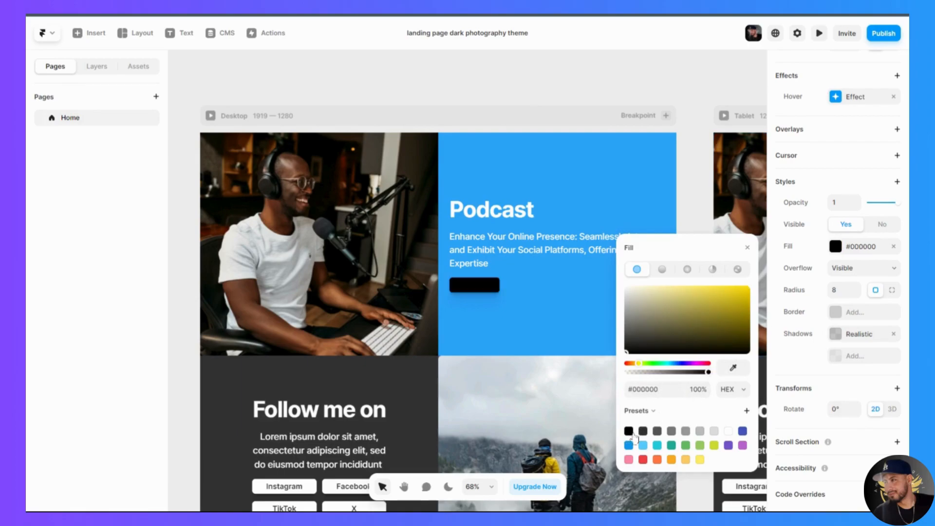
{"action": "left_click", "coordinate": [643, 445]}
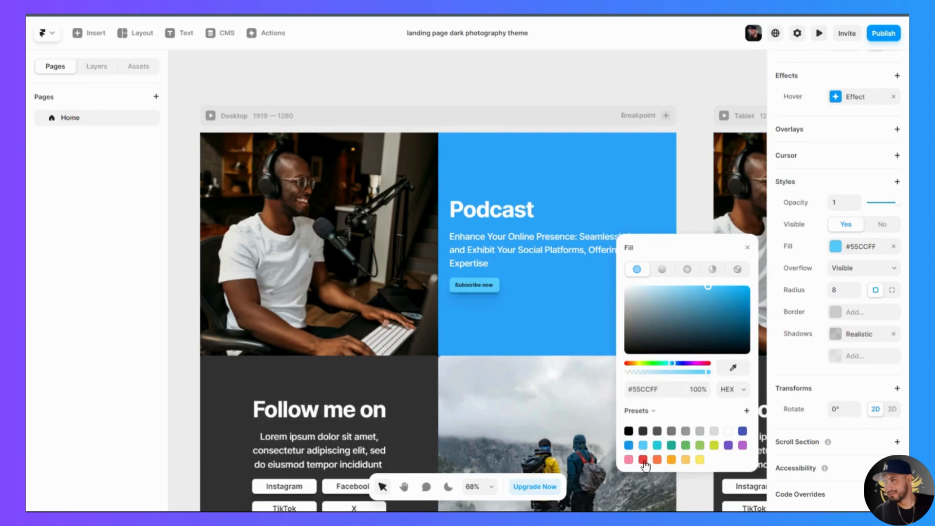
{"action": "left_click", "coordinate": [644, 460]}
{"action": "left_click", "coordinate": [629, 432]}
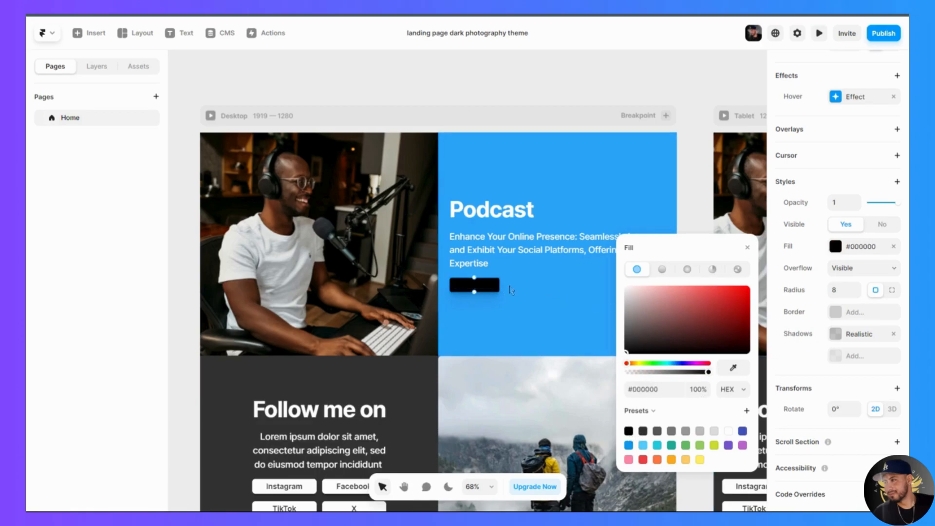
- Set the text colour of the "Subscribe now" button to white #FFFFFF
{"action": "double_click", "coordinate": [480, 288]}
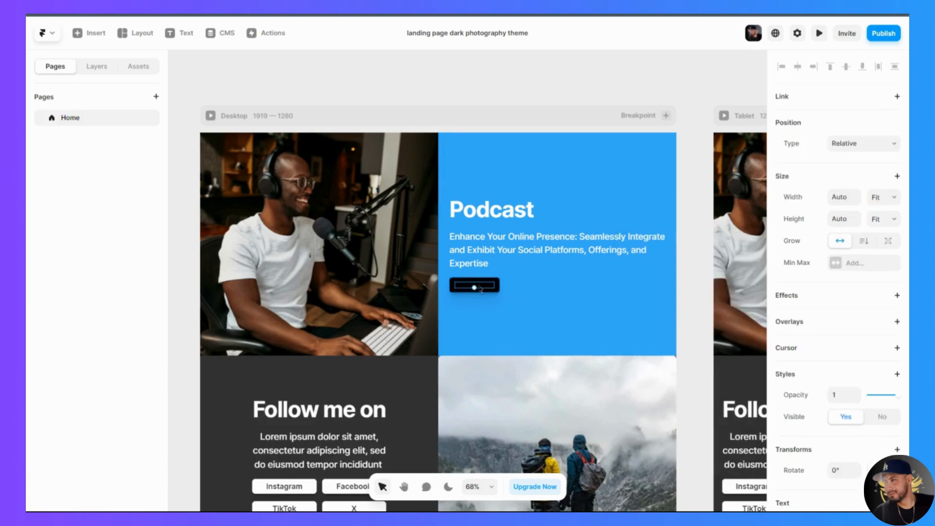
{"action": "scroll", "coordinate": [820, 378], "scroll_direction": "down", "scroll_amount": 5}
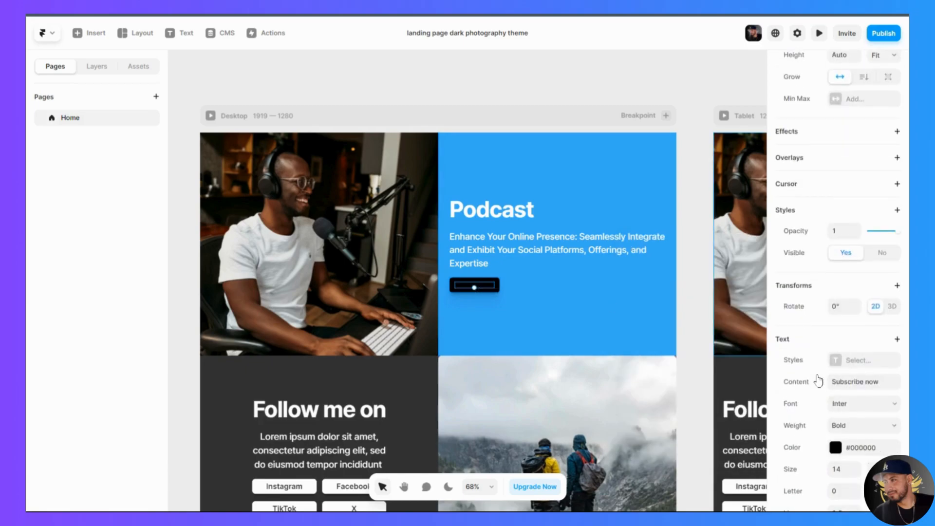
{"action": "scroll", "coordinate": [819, 381], "scroll_direction": "down", "scroll_amount": 1}
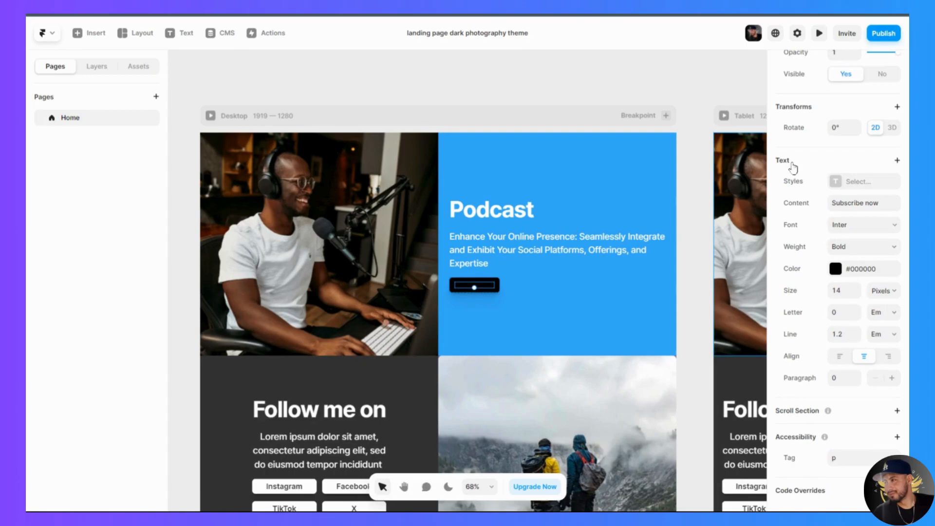
{"action": "left_click", "coordinate": [841, 275]}
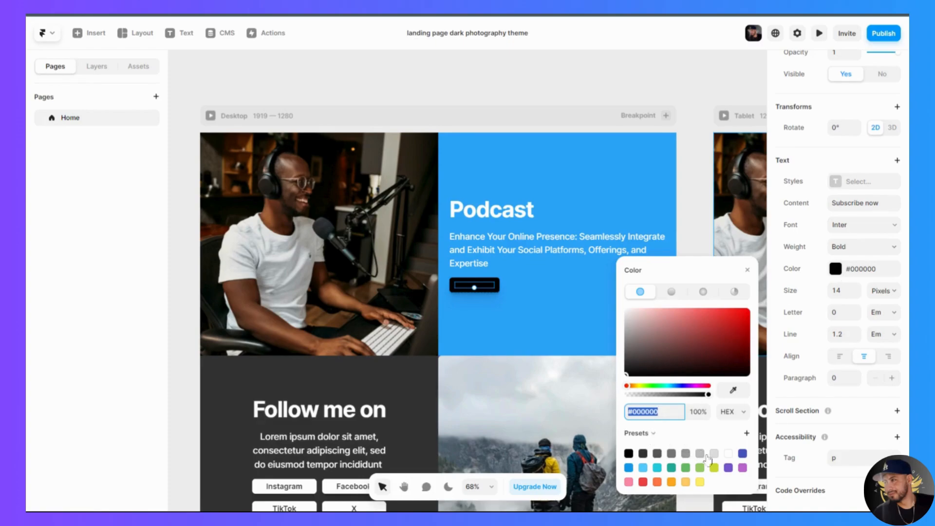
{"action": "left_click", "coordinate": [728, 455]}
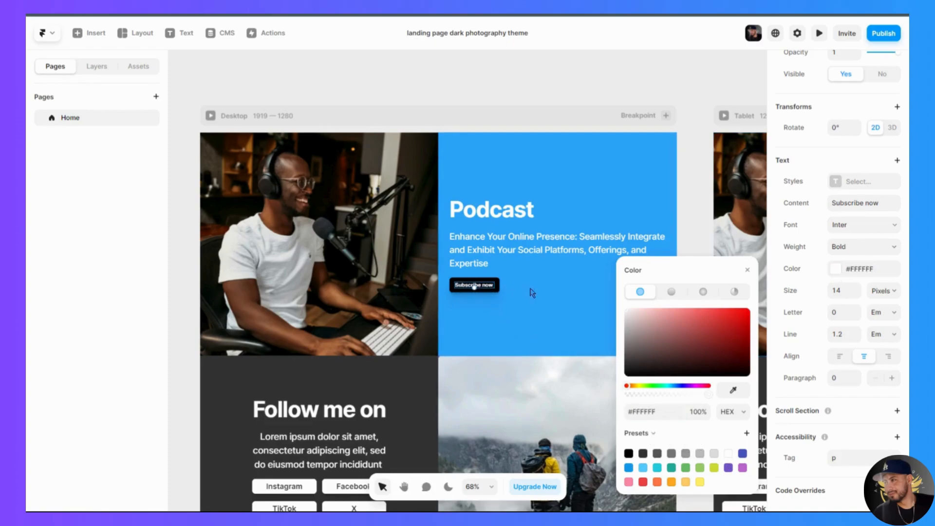
{"action": "left_click", "coordinate": [549, 295]}
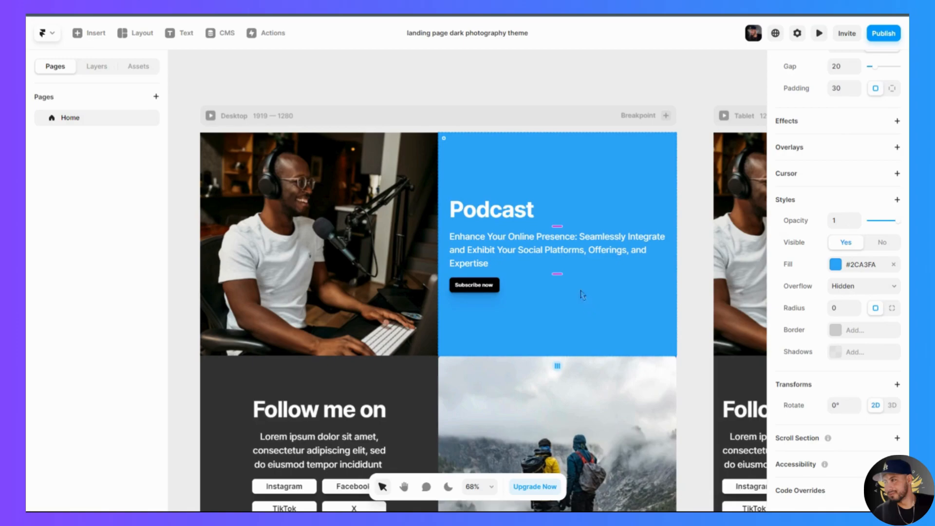
- Try the orange preset #FFAA22 as the text colour of the "Podcast" heading
{"action": "double_click", "coordinate": [506, 215]}
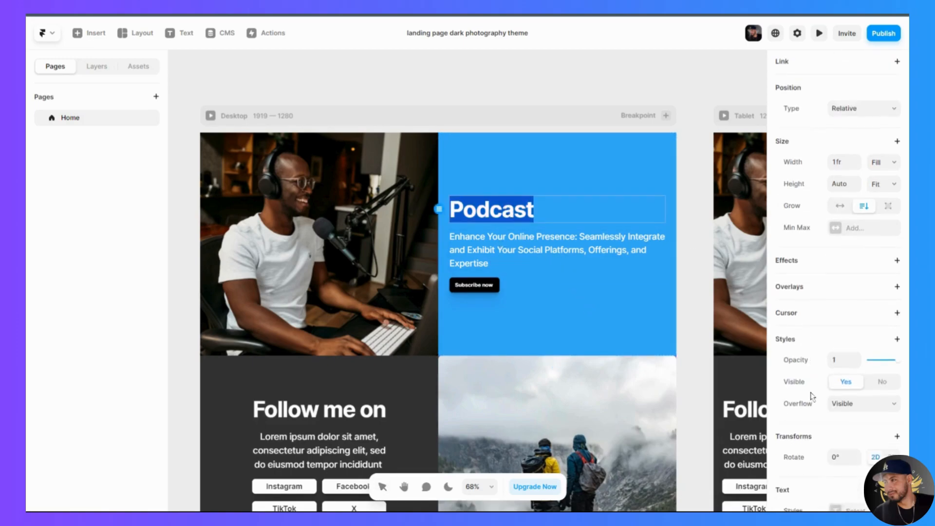
{"action": "scroll", "coordinate": [813, 397], "scroll_direction": "down", "scroll_amount": 4}
{"action": "scroll", "coordinate": [812, 397], "scroll_direction": "down", "scroll_amount": 2}
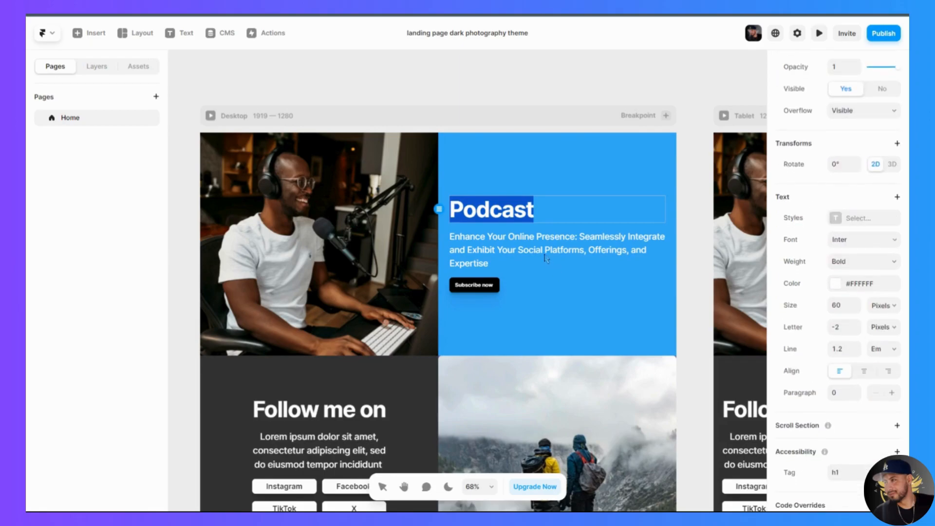
{"action": "key", "text": "Escape"}
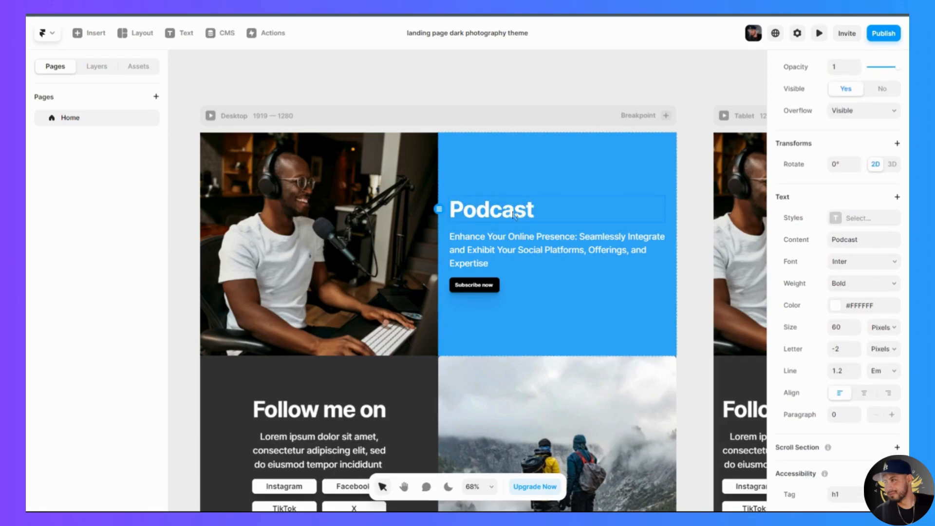
{"action": "double_click", "coordinate": [514, 215]}
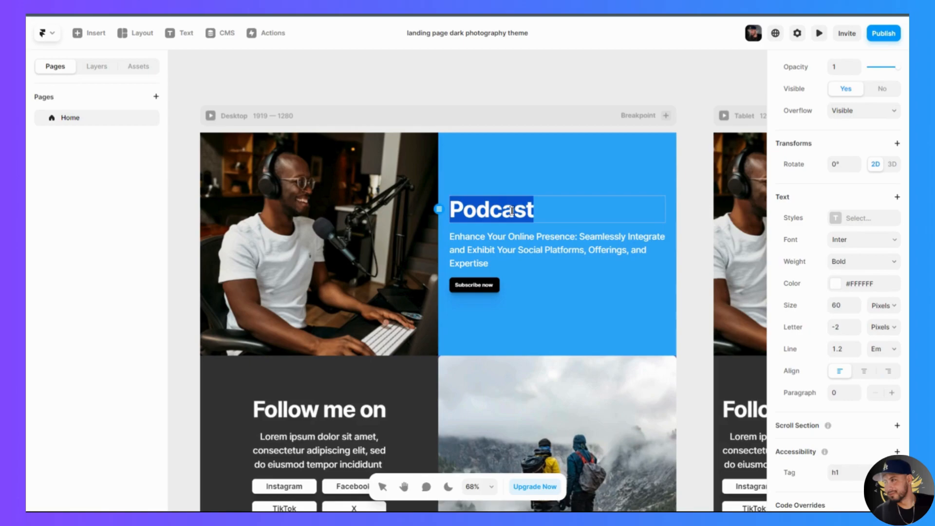
{"action": "left_click", "coordinate": [835, 287]}
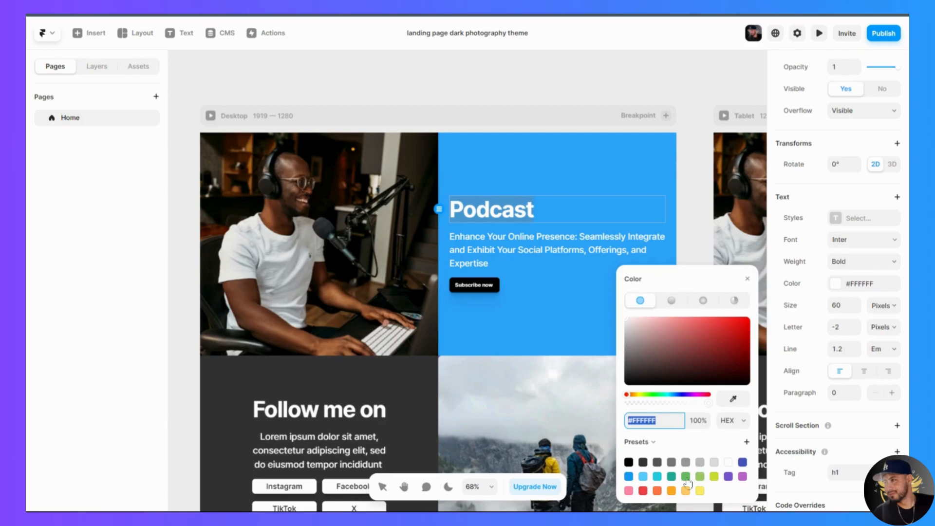
{"action": "left_click", "coordinate": [673, 491]}
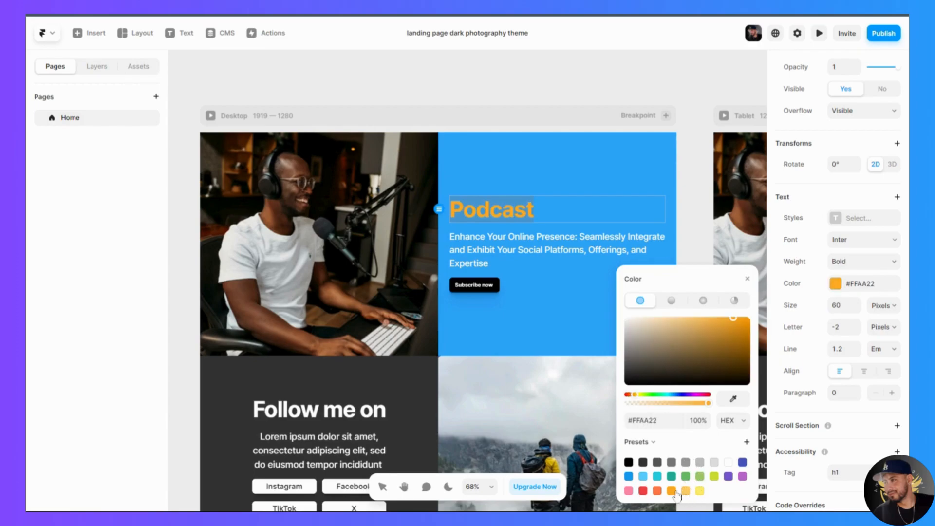
{"action": "key", "text": "Escape"}
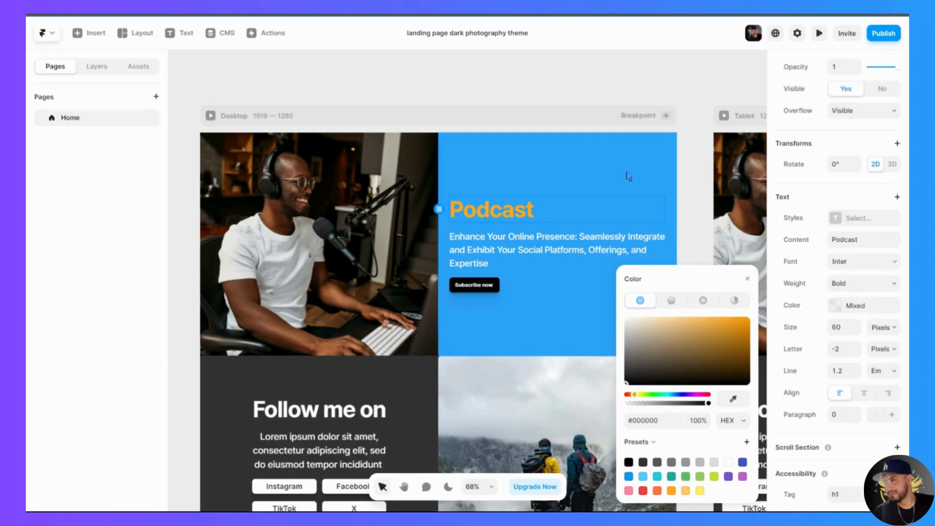
- Try the pink #FF88AA and purple #7755CC presets on the "Podcast" heading text
{"action": "double_click", "coordinate": [522, 218]}
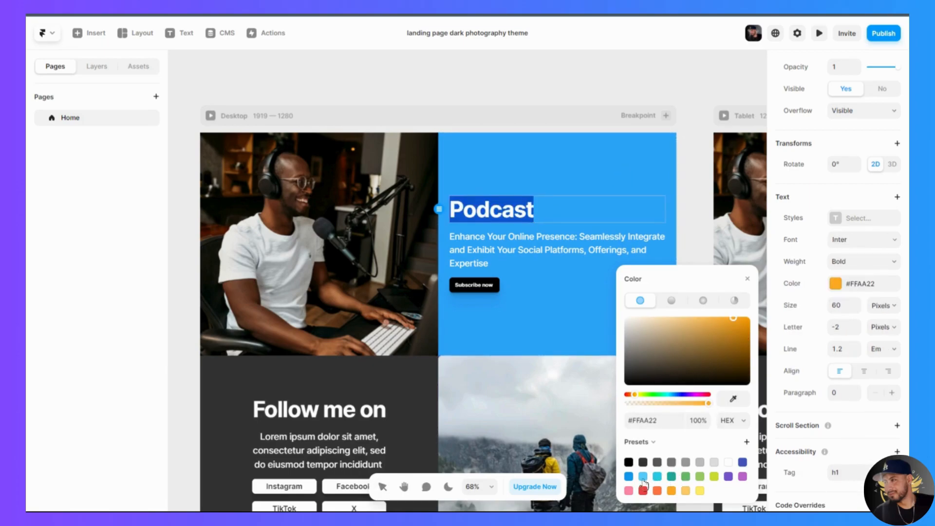
{"action": "left_click", "coordinate": [629, 490]}
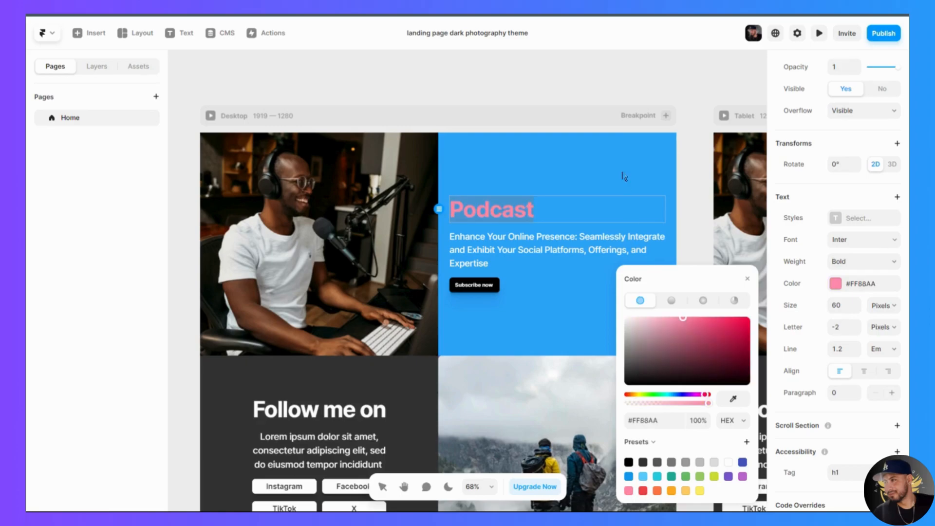
{"action": "key", "text": "Escape"}
{"action": "double_click", "coordinate": [523, 213]}
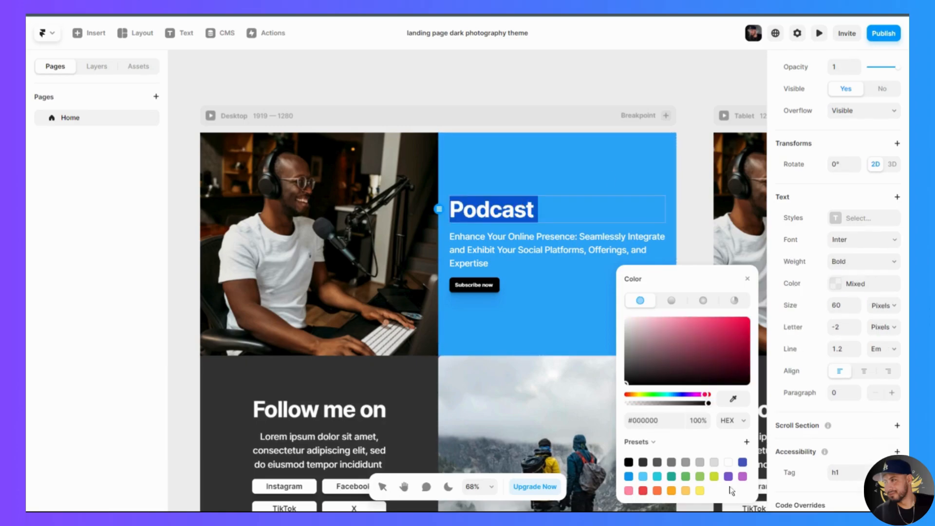
{"action": "left_click", "coordinate": [728, 476]}
{"action": "key", "text": "Escape"}
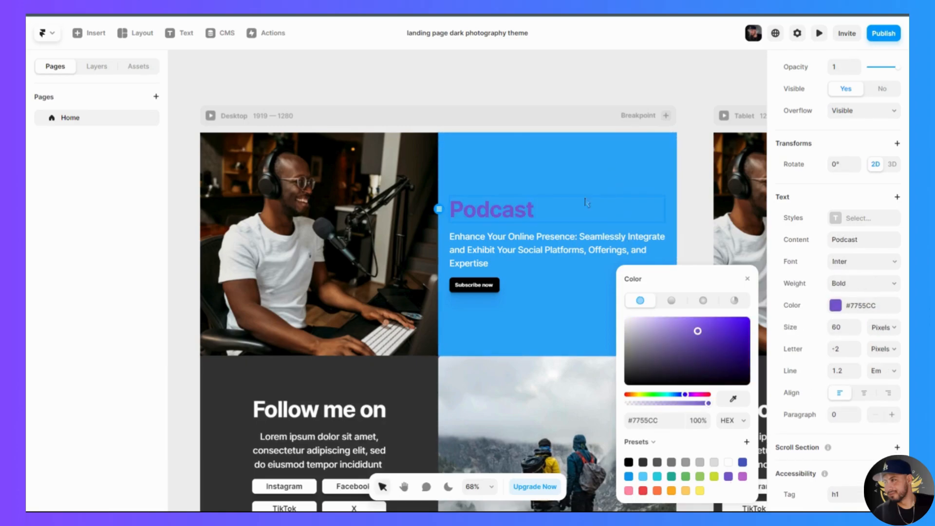
- Try black #000000 on the "Podcast" heading text, and restore its colour to white #FFFFFF
{"action": "double_click", "coordinate": [528, 218]}
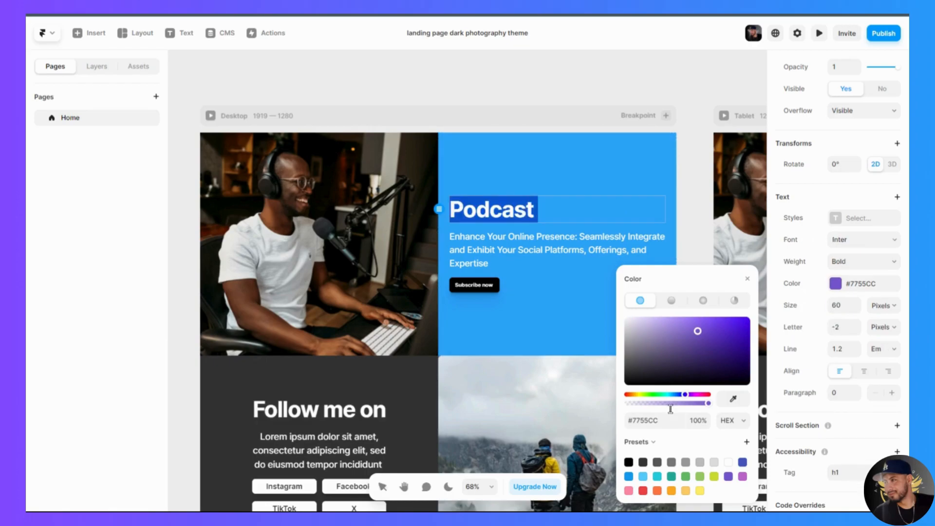
{"action": "left_click", "coordinate": [629, 463]}
{"action": "key", "text": "Escape"}
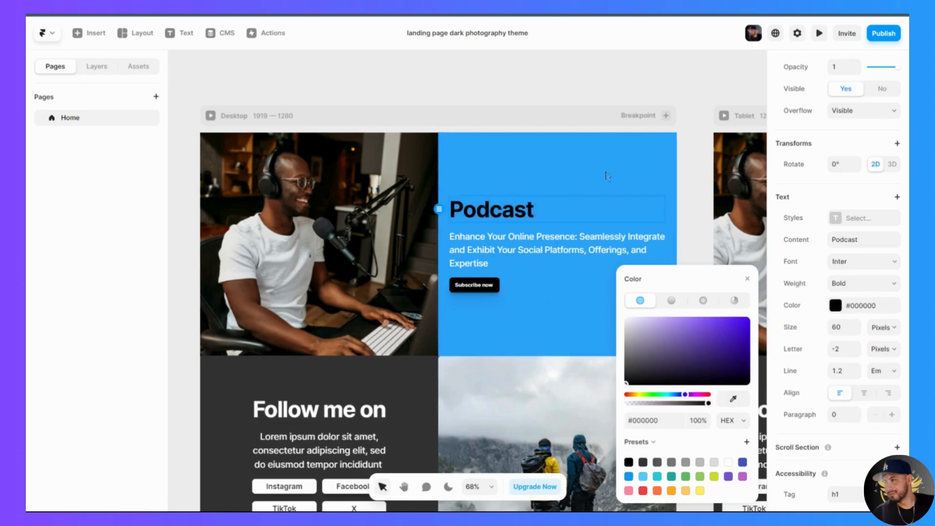
{"action": "double_click", "coordinate": [506, 217]}
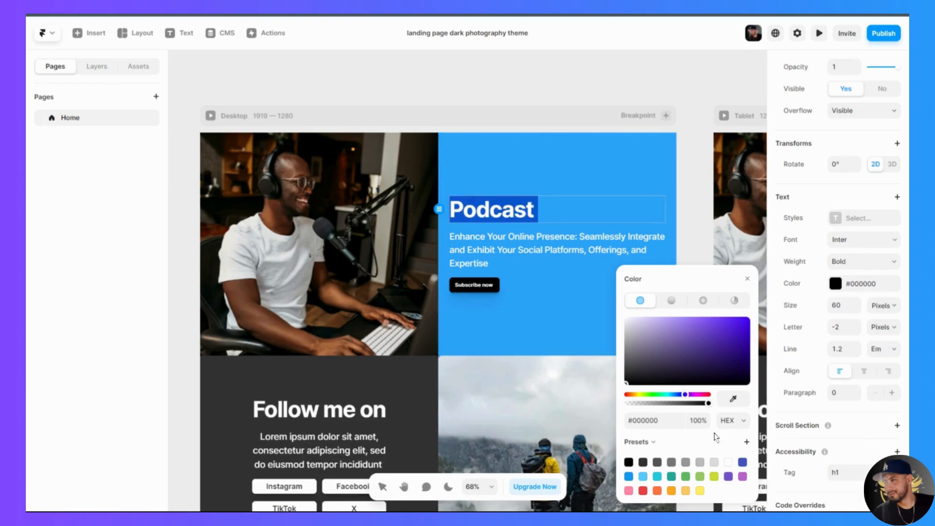
{"action": "left_click", "coordinate": [728, 462]}
{"action": "key", "text": "Escape"}
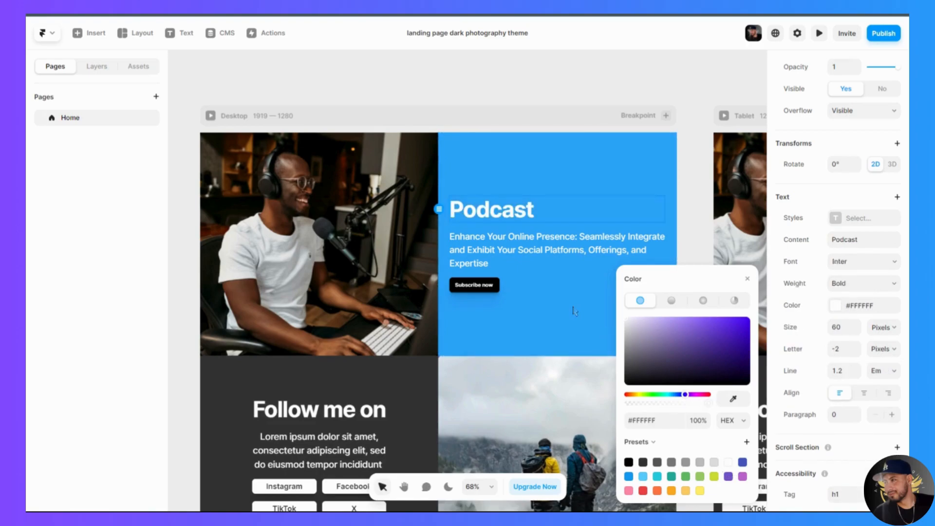
- Change the font of the "Podcast" heading to the web font Albert Sans
{"action": "left_click", "coordinate": [575, 311]}
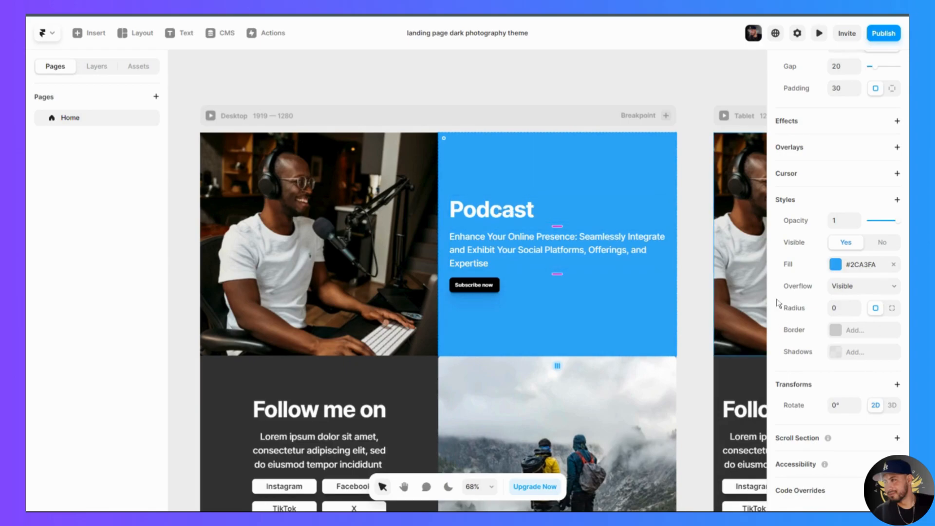
{"action": "double_click", "coordinate": [517, 215]}
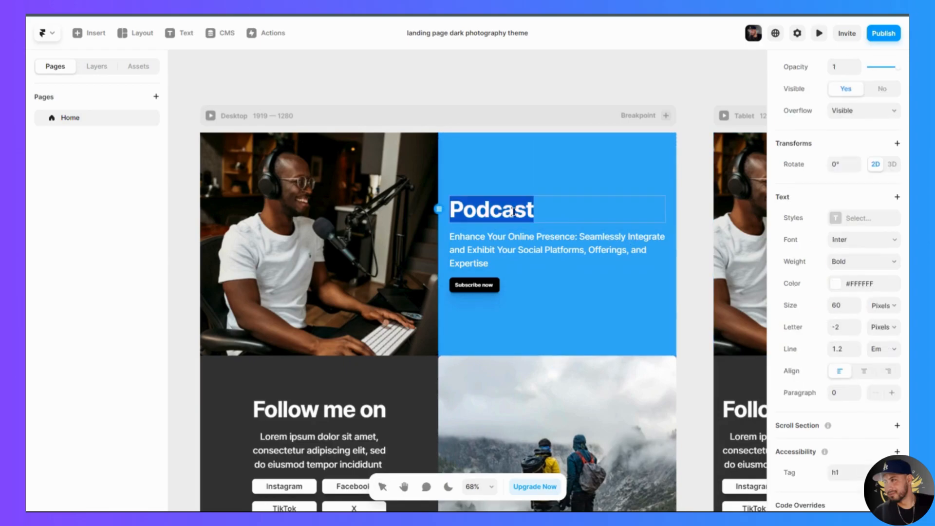
{"action": "left_click", "coordinate": [879, 242]}
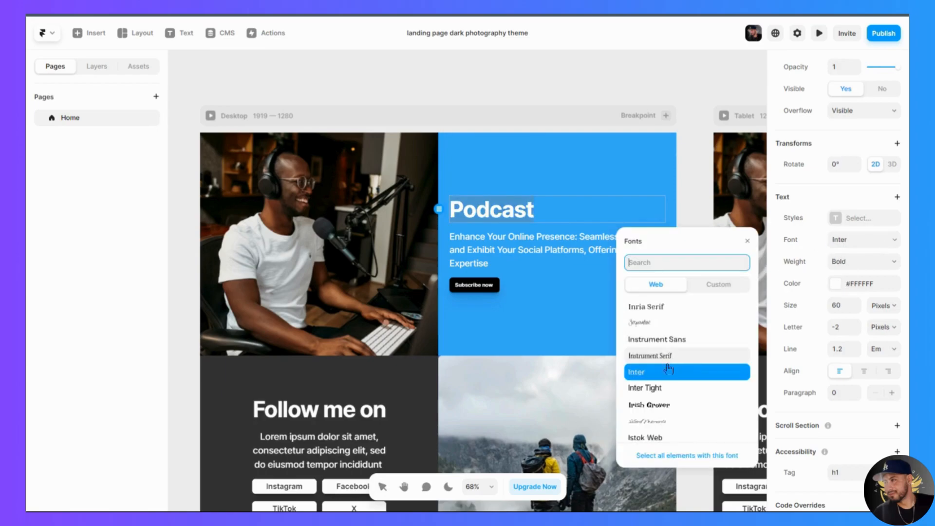
{"action": "scroll", "coordinate": [664, 424], "scroll_direction": "down", "scroll_amount": 3}
{"action": "scroll", "coordinate": [663, 423], "scroll_direction": "down", "scroll_amount": 3}
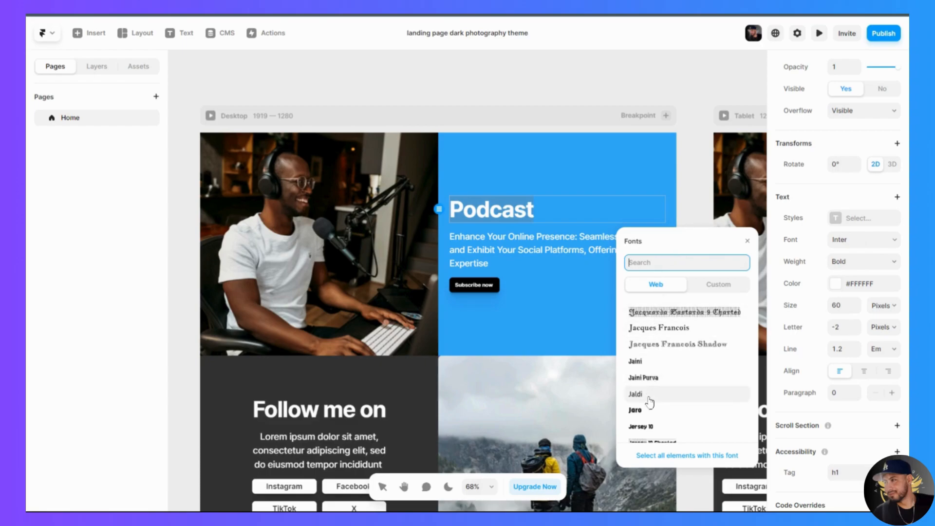
{"action": "scroll", "coordinate": [649, 418], "scroll_direction": "down", "scroll_amount": 2}
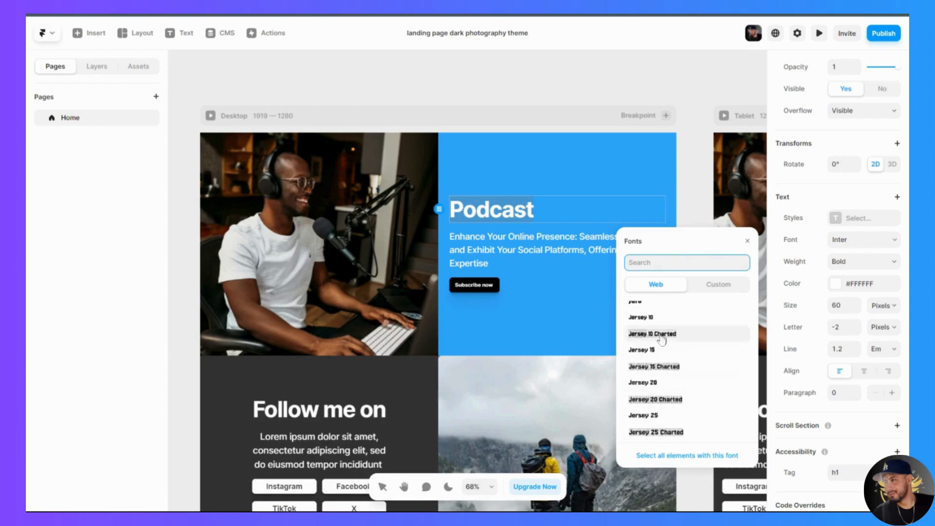
{"action": "left_click", "coordinate": [714, 288]}
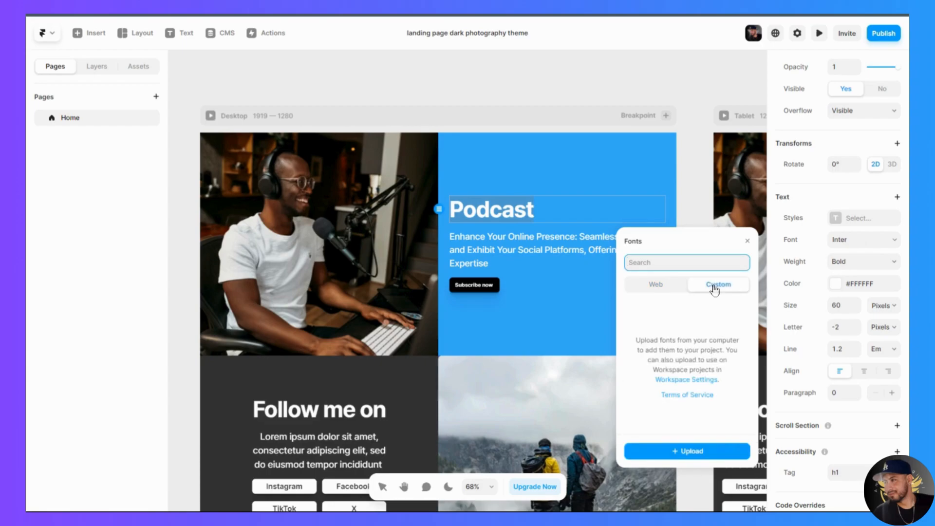
{"action": "left_click", "coordinate": [660, 289]}
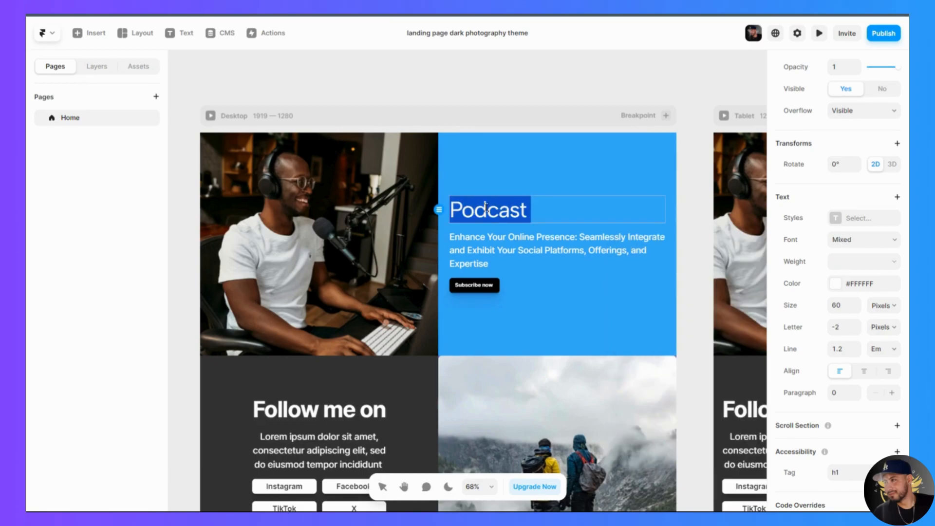
- Try a smaller text size of 48 pixels on the "Podcast" heading
{"action": "left_click", "coordinate": [856, 309]}
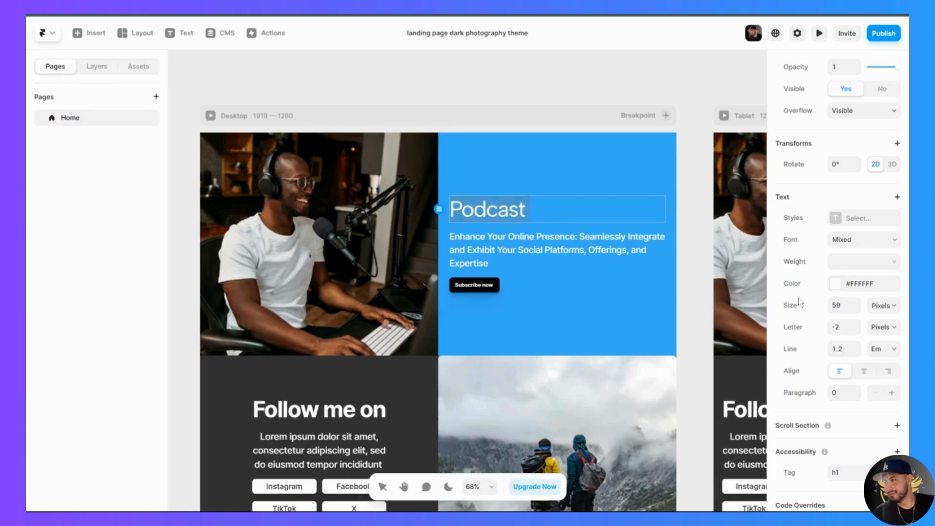
{"action": "left_click", "coordinate": [858, 310]}
{"action": "left_click", "coordinate": [857, 310]}
{"action": "left_click", "coordinate": [857, 310]}
{"action": "left_click", "coordinate": [857, 310]}
- Set the "Podcast" heading's text size to 80 pixels and its weight to Bold
{"action": "left_click", "coordinate": [836, 304]}
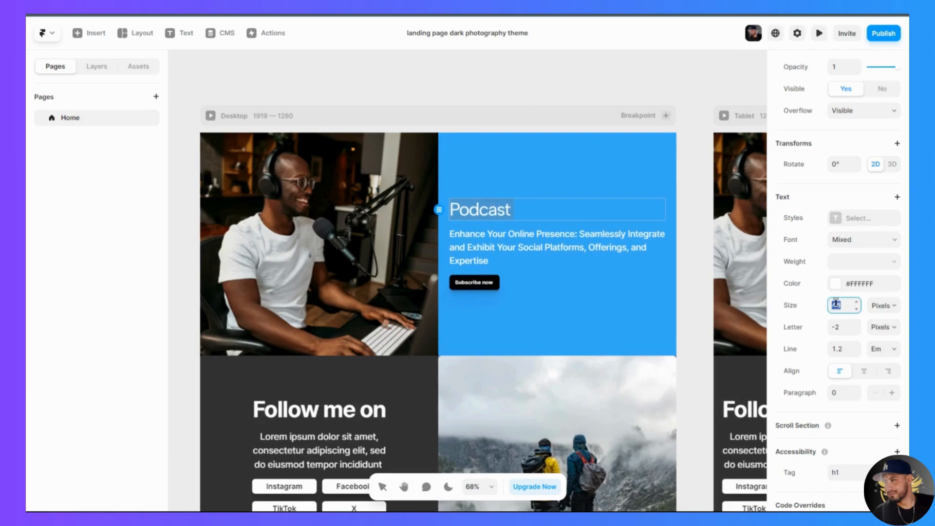
{"action": "type", "text": "80"}
{"action": "key", "text": "Return"}
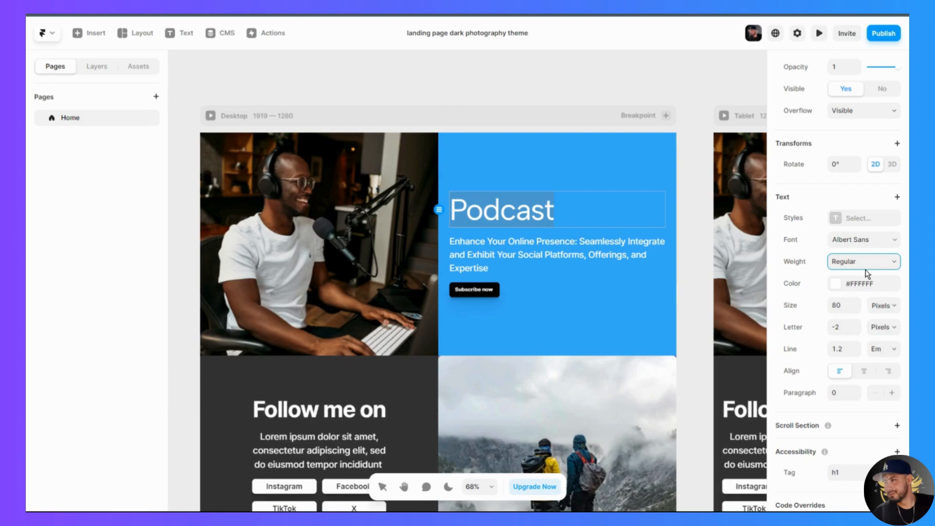
{"action": "key", "text": "ctrl+b"}
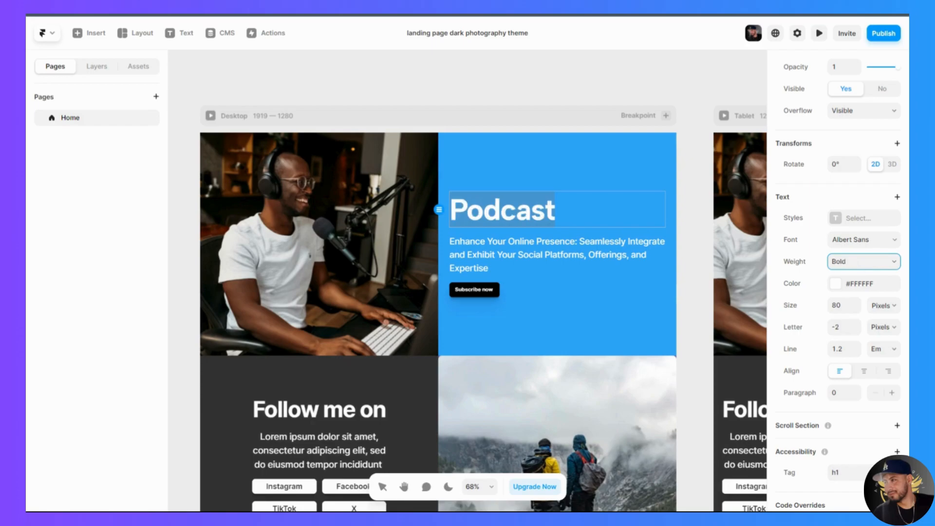
{"action": "key", "text": "Escape"}
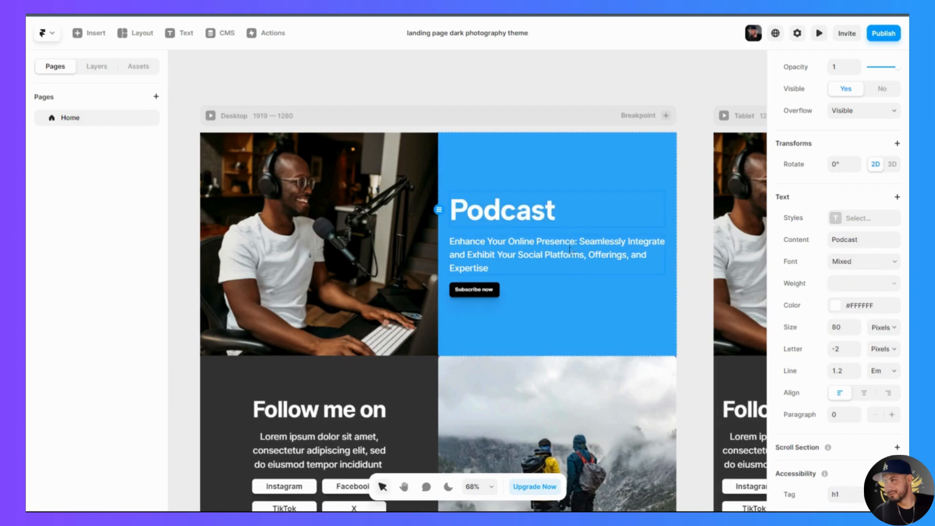
- Try a corner radius of 0 on the podcaster image in the hero section
{"action": "scroll", "coordinate": [477, 325], "scroll_direction": "down", "scroll_amount": 1}
{"action": "left_click", "coordinate": [424, 132]}
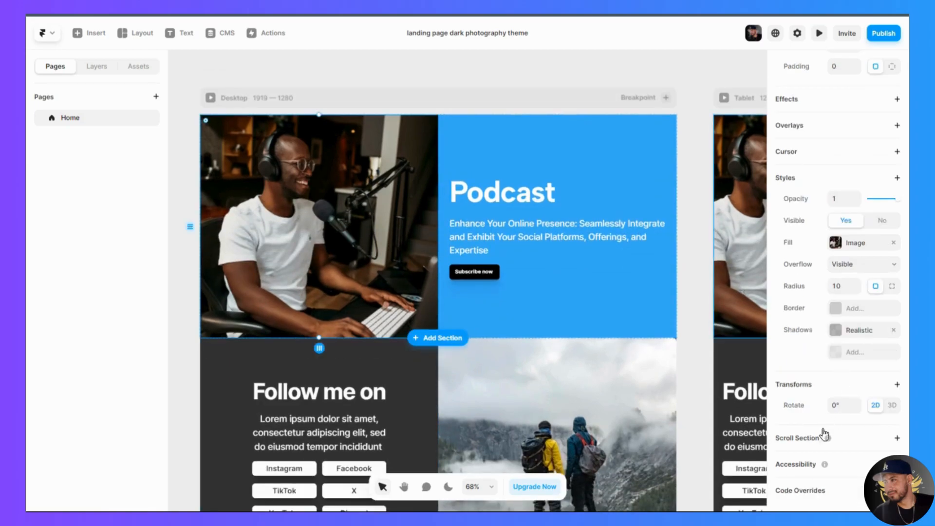
{"action": "scroll", "coordinate": [814, 441], "scroll_direction": "up", "scroll_amount": 3}
{"action": "scroll", "coordinate": [814, 441], "scroll_direction": "up", "scroll_amount": 4}
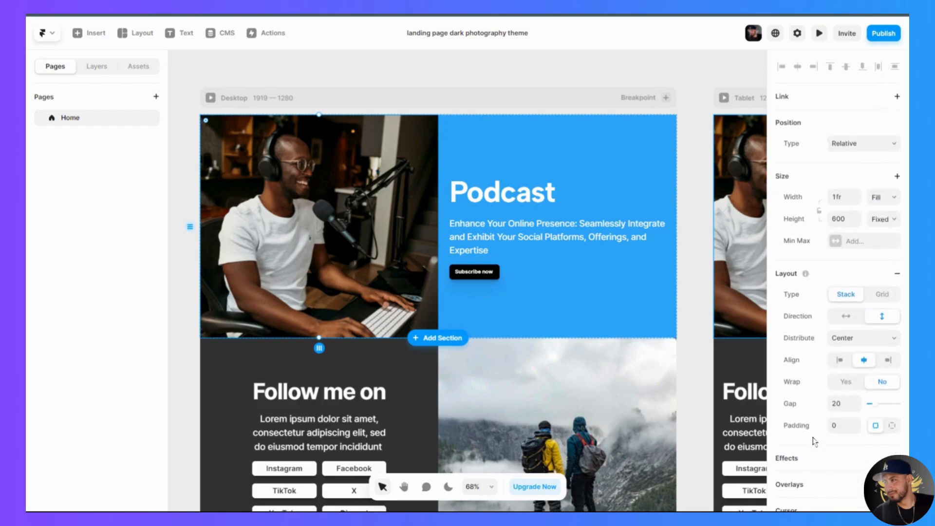
{"action": "left_click", "coordinate": [508, 154]}
{"action": "left_click", "coordinate": [394, 152]}
{"action": "scroll", "coordinate": [799, 458], "scroll_direction": "down", "scroll_amount": 1}
{"action": "scroll", "coordinate": [798, 456], "scroll_direction": "down", "scroll_amount": 4}
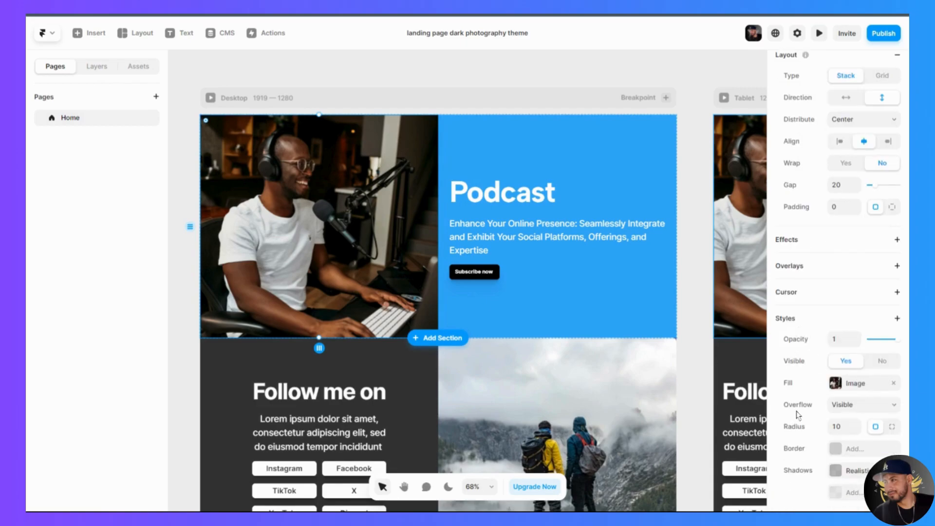
{"action": "scroll", "coordinate": [797, 414], "scroll_direction": "down", "scroll_amount": 2}
{"action": "left_click", "coordinate": [845, 317]}
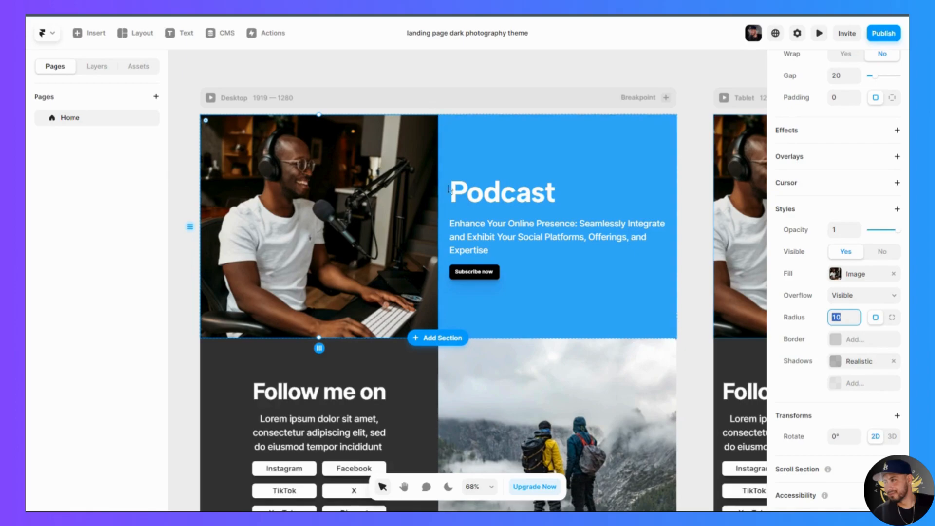
{"action": "scroll", "coordinate": [437, 294], "scroll_direction": "up", "scroll_amount": 3}
{"action": "scroll", "coordinate": [437, 294], "scroll_direction": "up", "scroll_amount": 3}
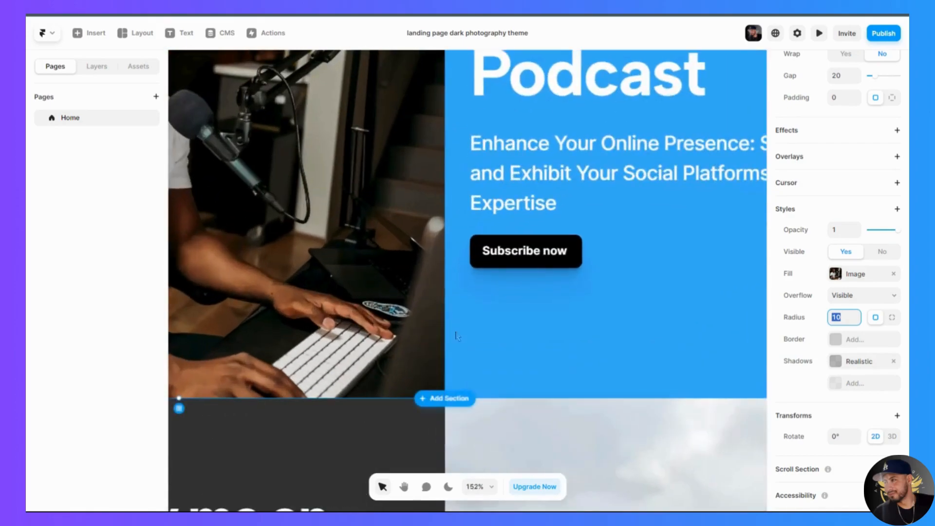
{"action": "scroll", "coordinate": [447, 213], "scroll_direction": "up", "scroll_amount": 2}
{"action": "scroll", "coordinate": [447, 213], "scroll_direction": "up", "scroll_amount": 3}
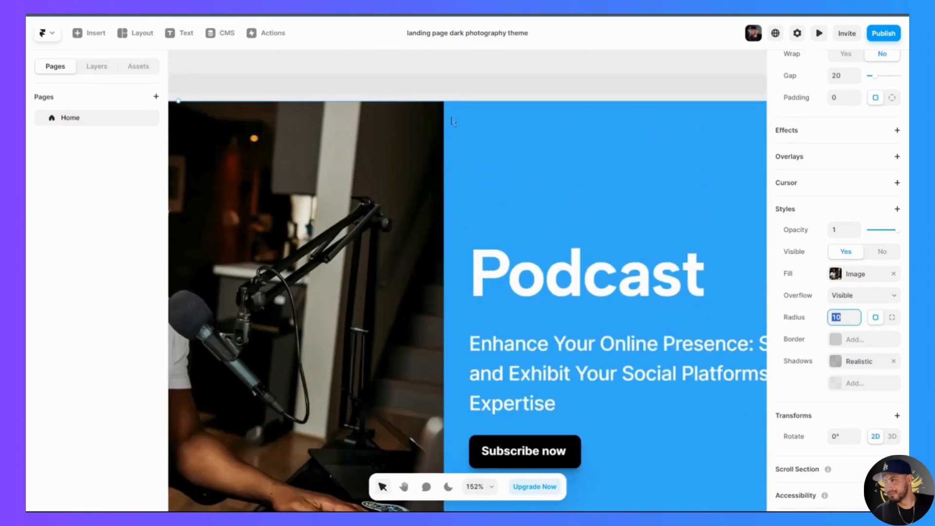
{"action": "type", "text": "0"}
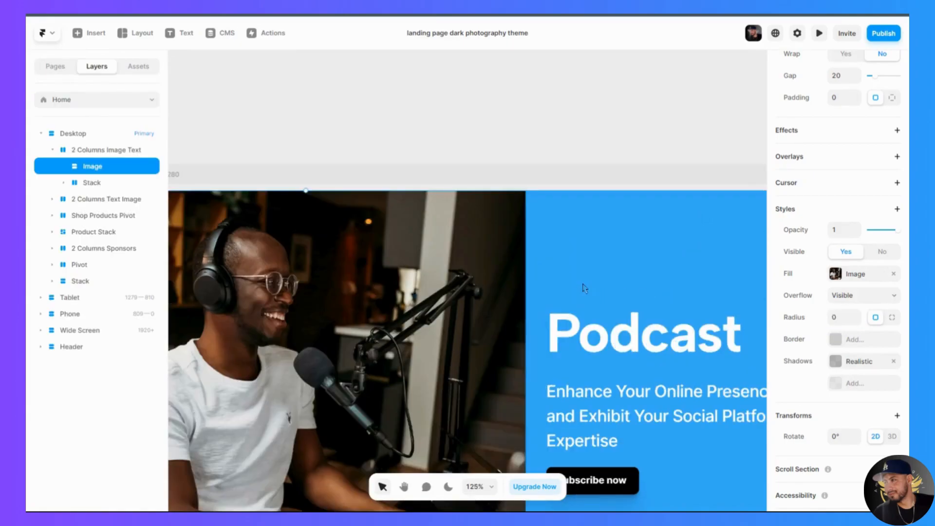
- Set the podcaster image's corner radius to 50
{"action": "left_click", "coordinate": [844, 317]}
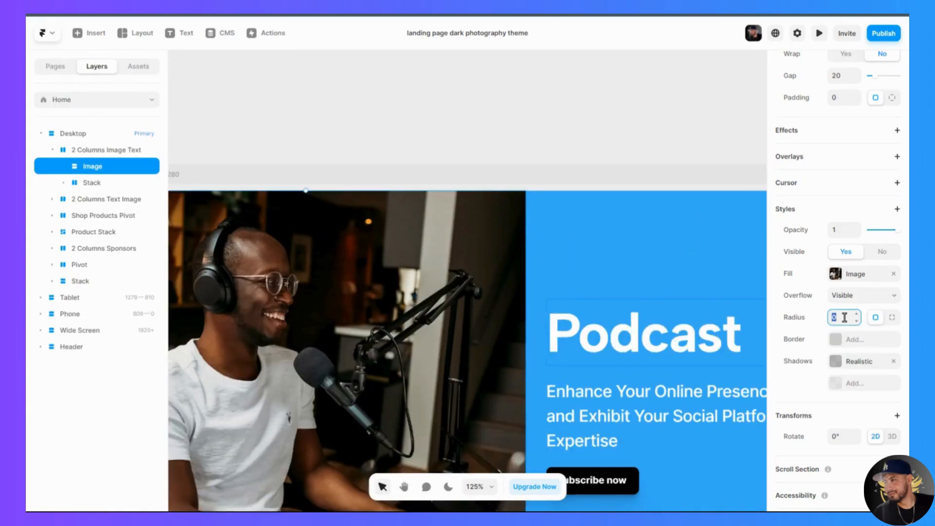
{"action": "type", "text": "50"}
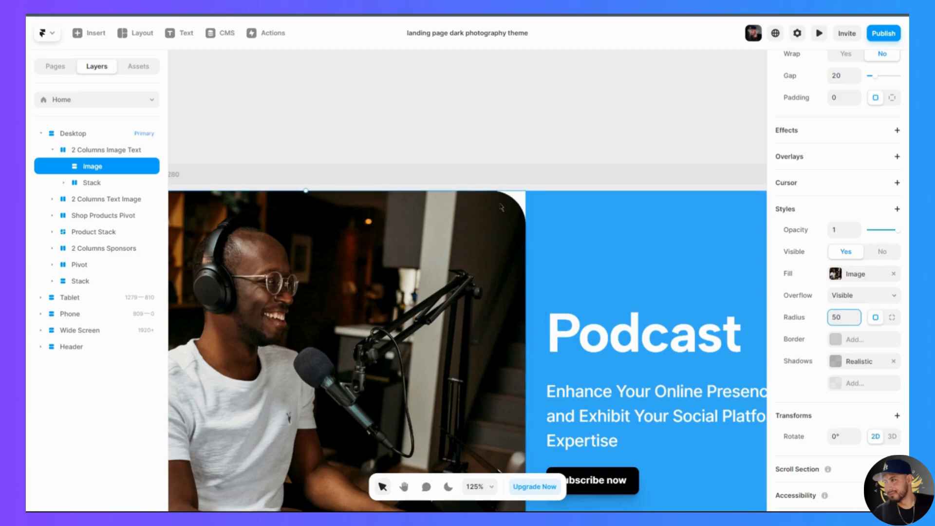
{"action": "scroll", "coordinate": [503, 287], "scroll_direction": "down", "scroll_amount": 5}
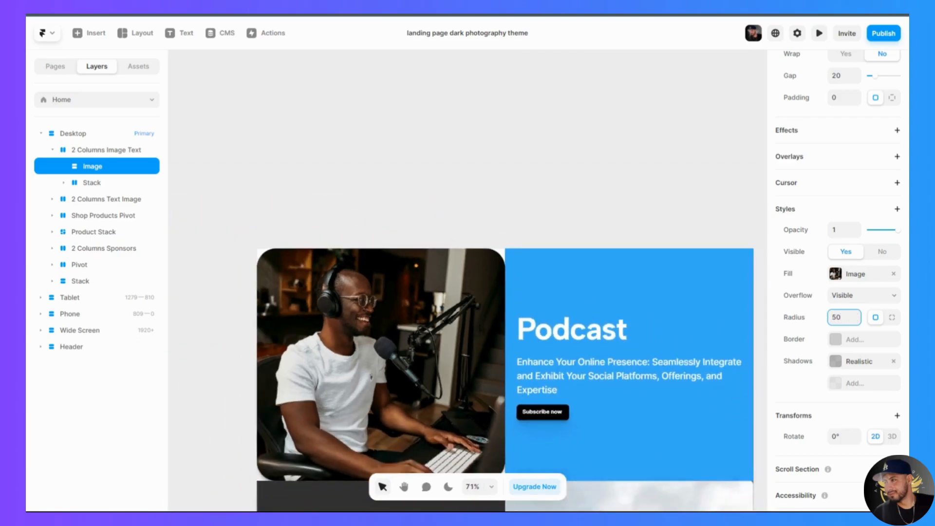
{"action": "scroll", "coordinate": [502, 335], "scroll_direction": "down", "scroll_amount": 2}
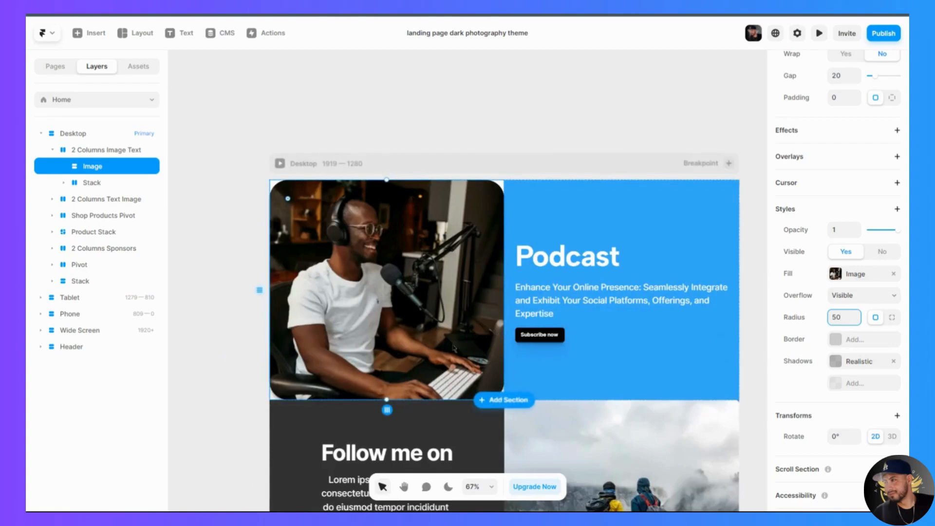
{"action": "scroll", "coordinate": [453, 349], "scroll_direction": "up", "scroll_amount": 5}
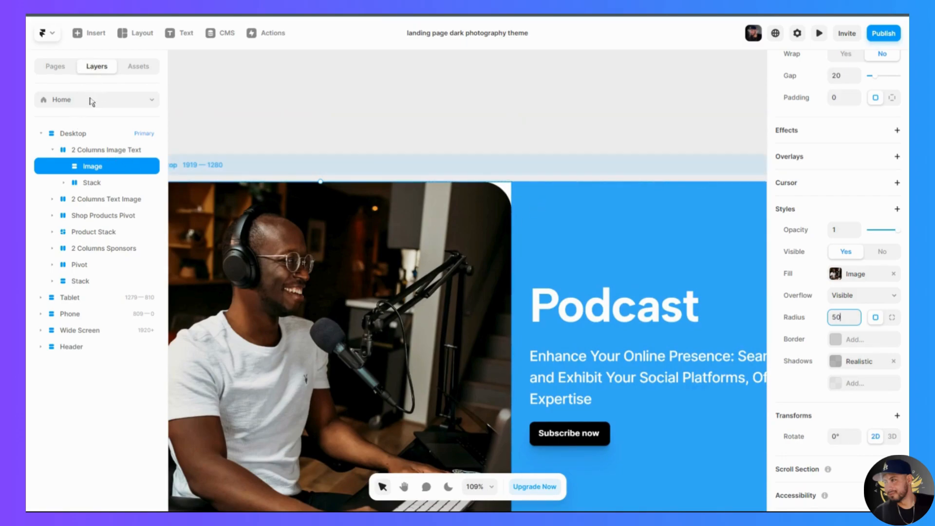
- Set the fill of the "2 Columns Image Text" section behind the rounded image to blue #2CA3FA
{"action": "left_click", "coordinate": [83, 151]}
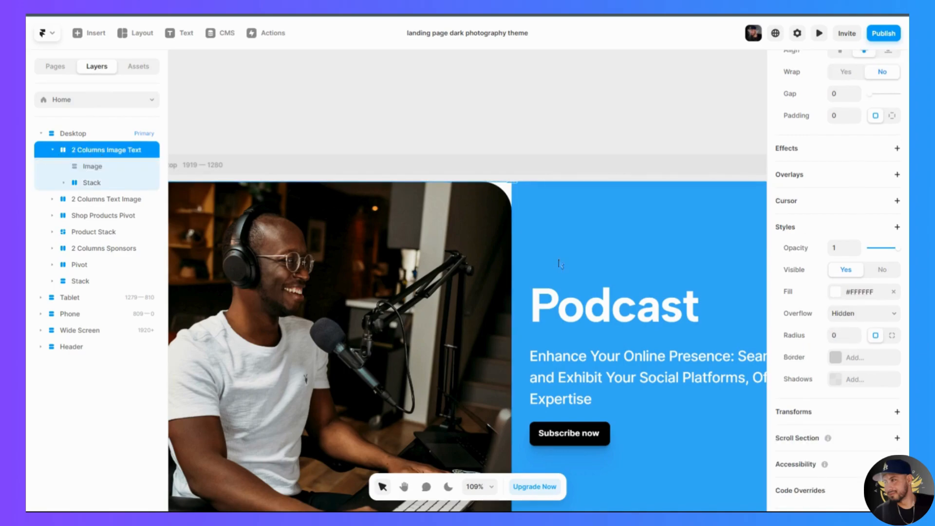
{"action": "scroll", "coordinate": [555, 331], "scroll_direction": "down", "scroll_amount": 5}
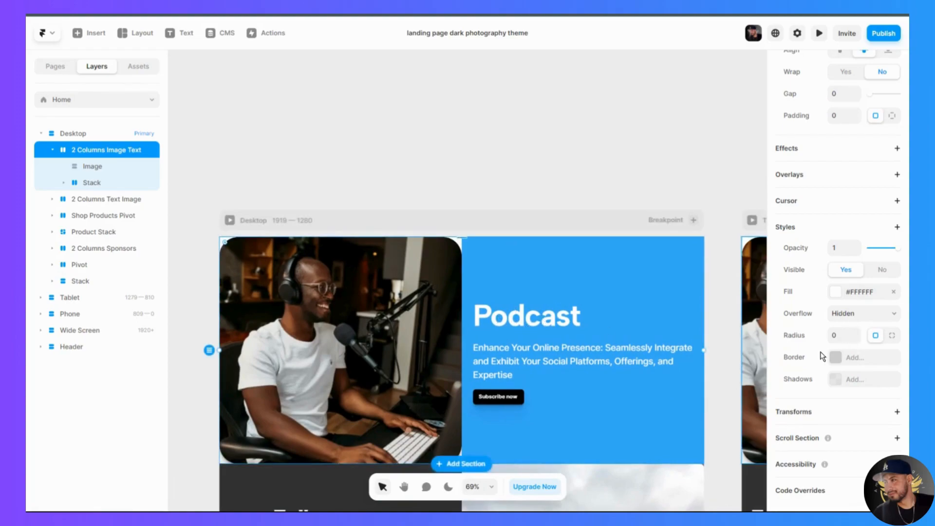
{"action": "scroll", "coordinate": [815, 413], "scroll_direction": "up", "scroll_amount": 5}
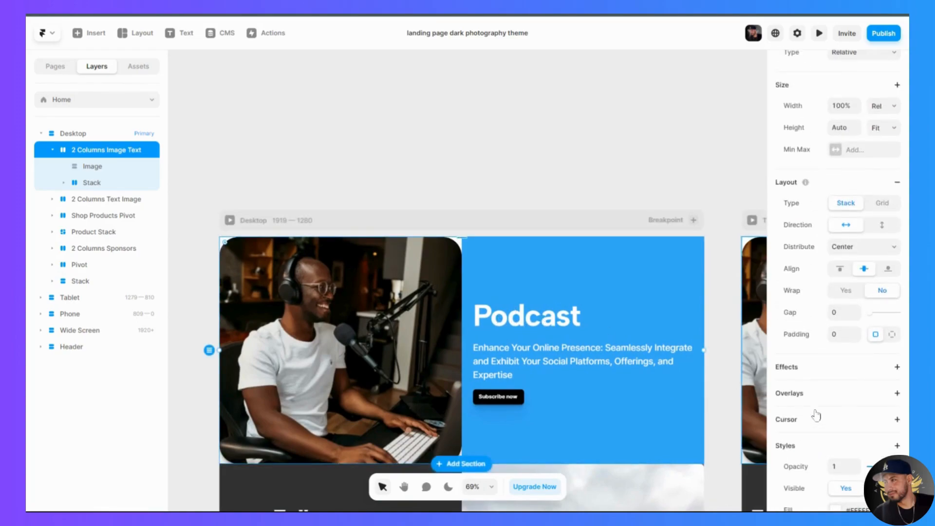
{"action": "scroll", "coordinate": [817, 415], "scroll_direction": "up", "scroll_amount": 2}
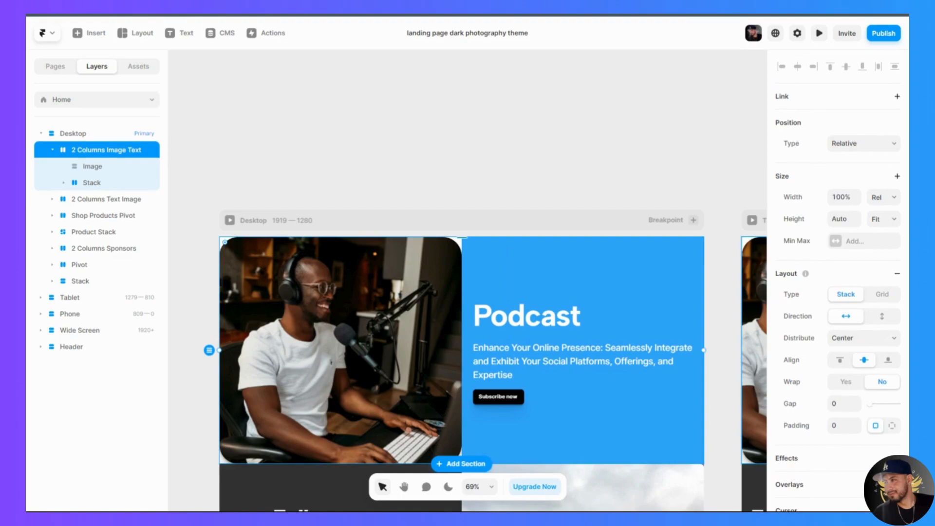
{"action": "scroll", "coordinate": [835, 242], "scroll_direction": "down", "scroll_amount": 7}
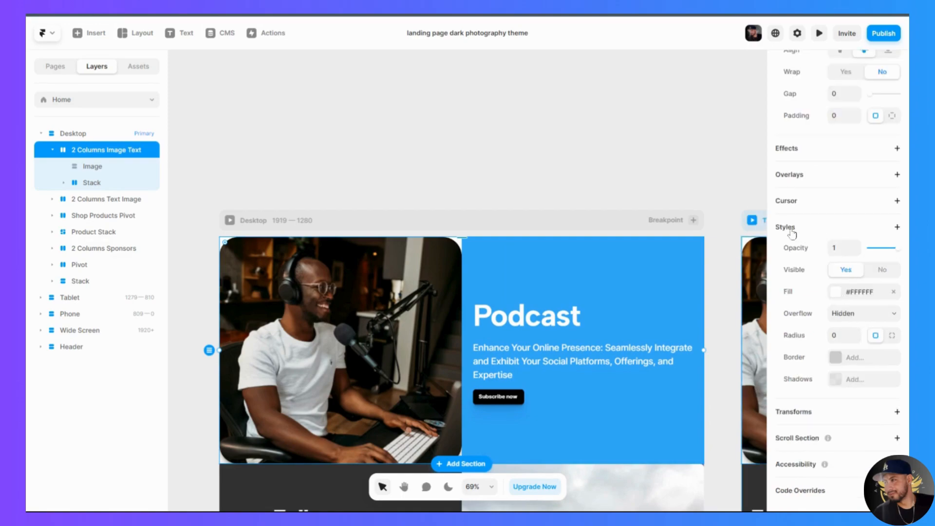
{"action": "left_click", "coordinate": [841, 294]}
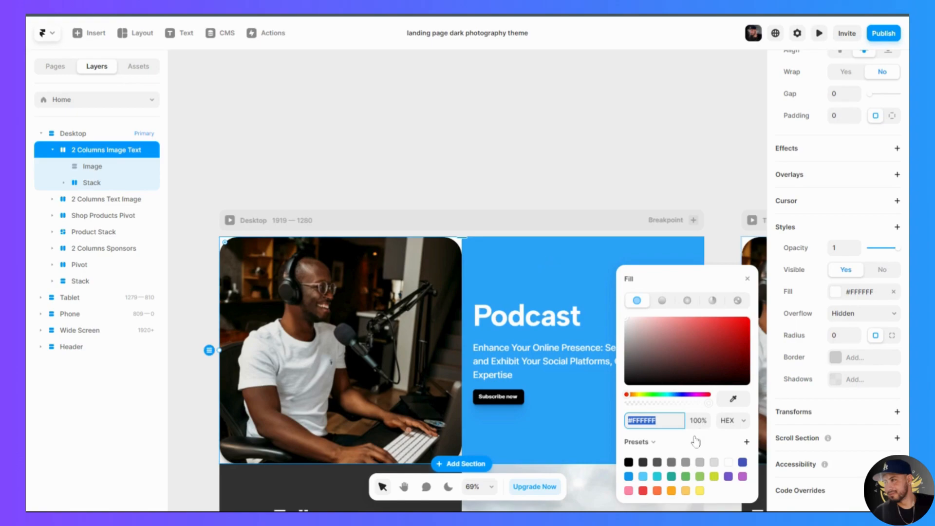
{"action": "type", "text": "2ca3fa"}
{"action": "key", "text": "Return"}
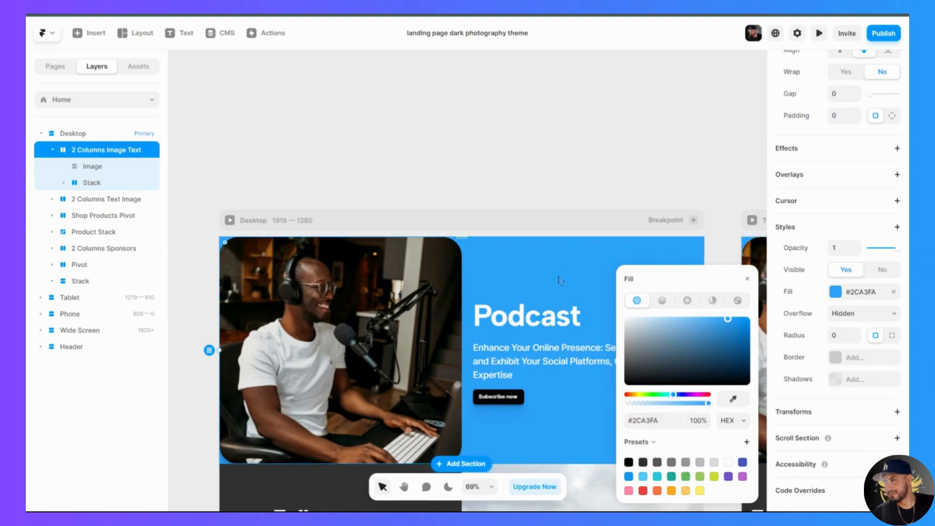
{"action": "left_click", "coordinate": [747, 278]}
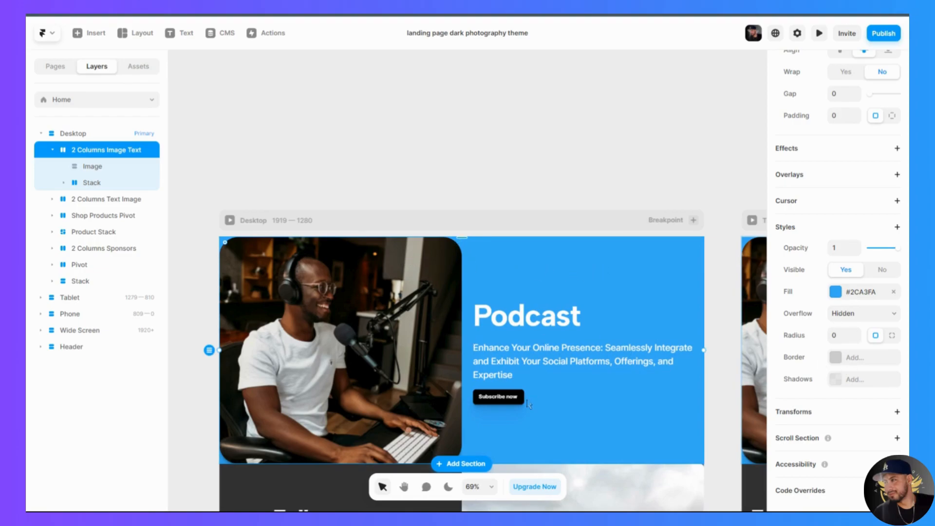
- Duplicate the row with the YouTube and Discord buttons in the "Follow me on" section and delete the copy
{"action": "scroll", "coordinate": [529, 404], "scroll_direction": "down", "scroll_amount": 6}
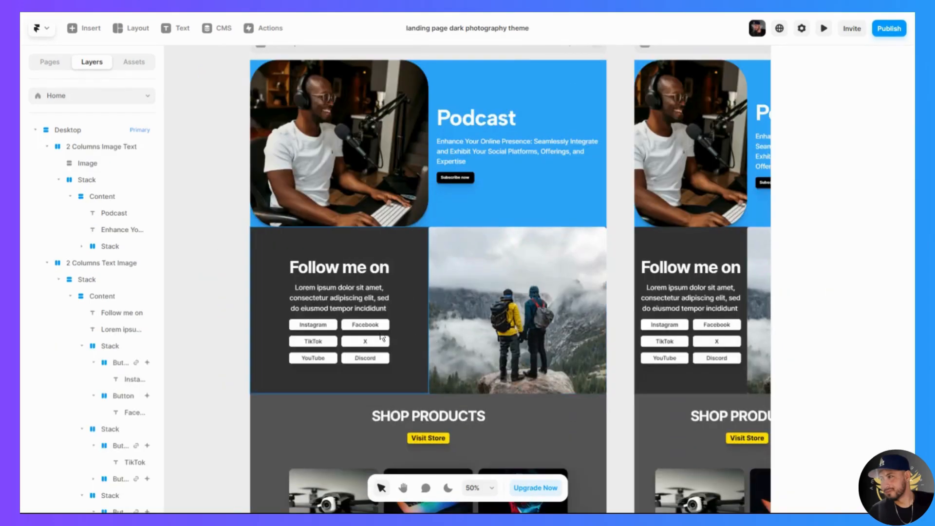
{"action": "scroll", "coordinate": [379, 344], "scroll_direction": "up", "scroll_amount": 2}
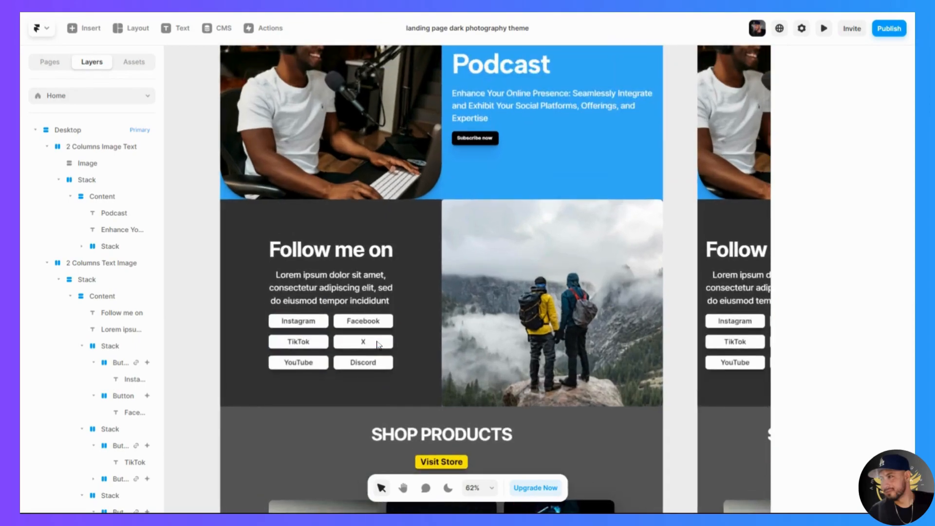
{"action": "scroll", "coordinate": [378, 344], "scroll_direction": "up", "scroll_amount": 1}
{"action": "left_click", "coordinate": [327, 341]}
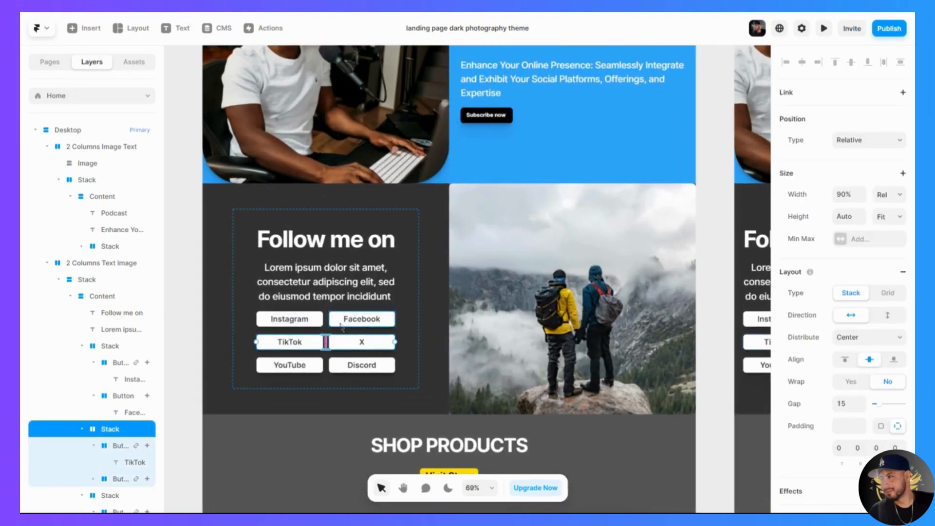
{"action": "left_click", "coordinate": [363, 345]}
{"action": "left_click", "coordinate": [325, 343]}
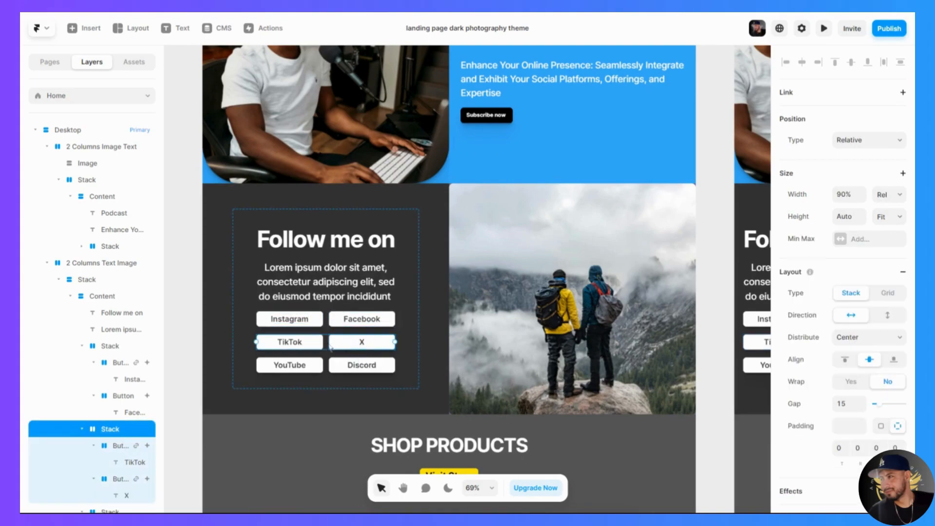
{"action": "left_click", "coordinate": [334, 367]}
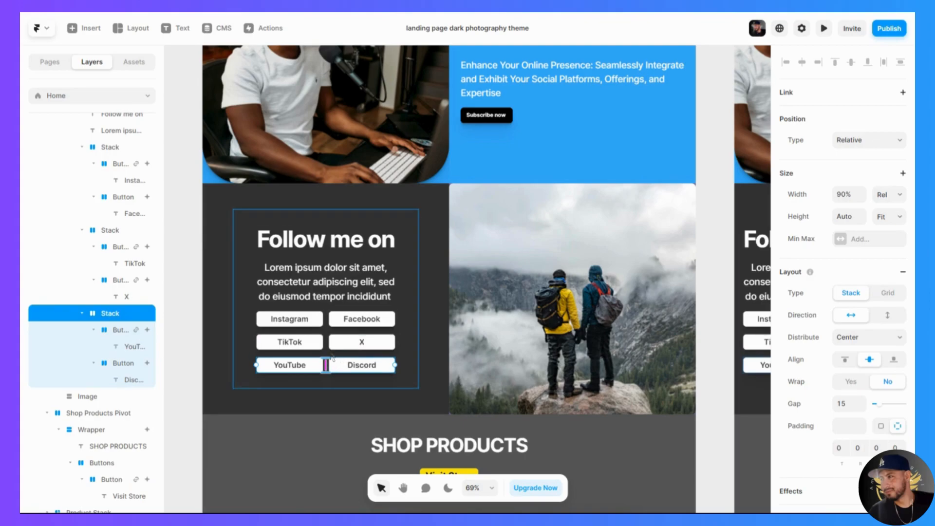
{"action": "left_click", "coordinate": [294, 367]}
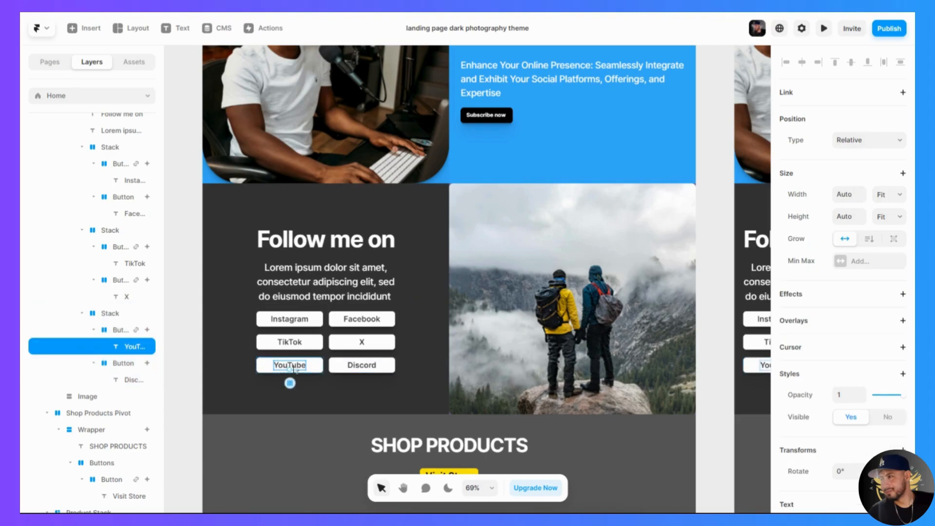
{"action": "left_click", "coordinate": [326, 374]}
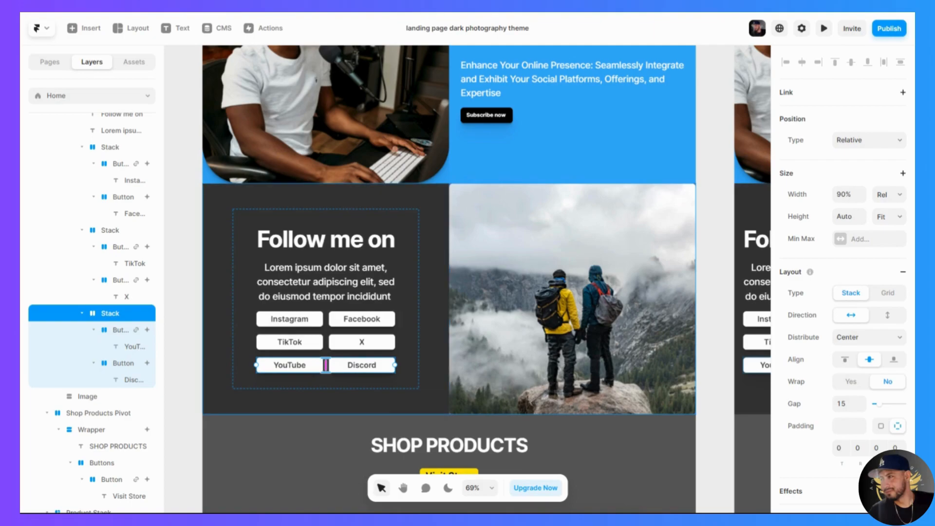
{"action": "key", "text": "ctrl+d"}
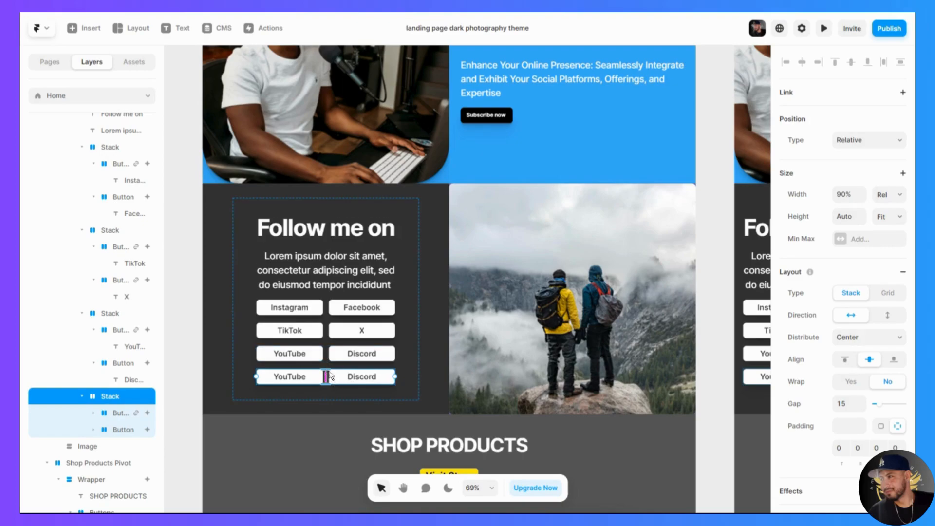
{"action": "key", "text": "Delete"}
- Delete the Discord button from the last row of social buttons
{"action": "left_click", "coordinate": [346, 369]}
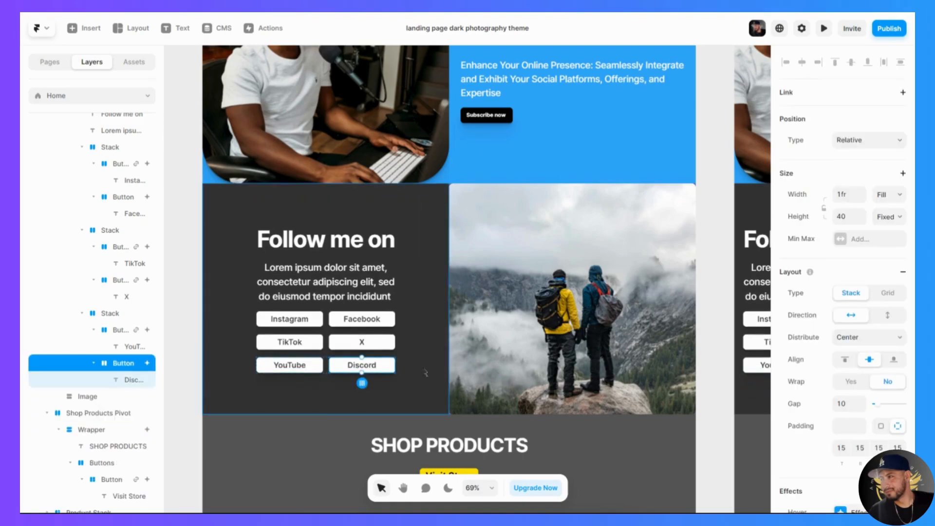
{"action": "left_click", "coordinate": [425, 372]}
{"action": "left_click", "coordinate": [390, 372]}
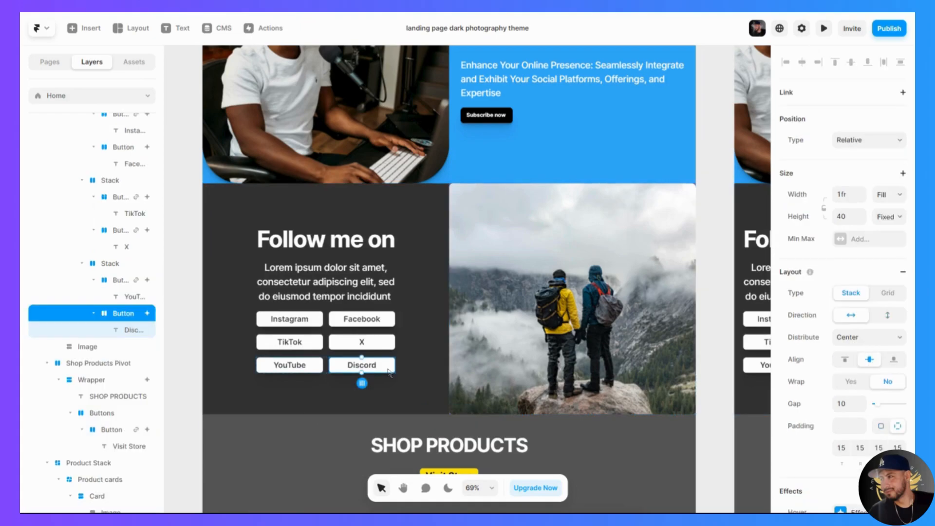
{"action": "key", "text": "Delete"}
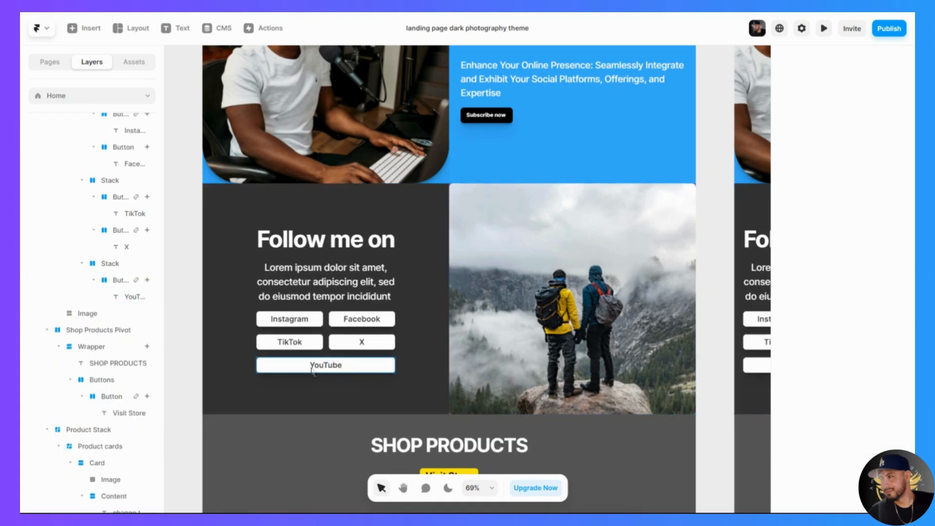
- Change the YouTube button's width to relative sizing and set it to 50%
{"action": "left_click", "coordinate": [375, 370]}
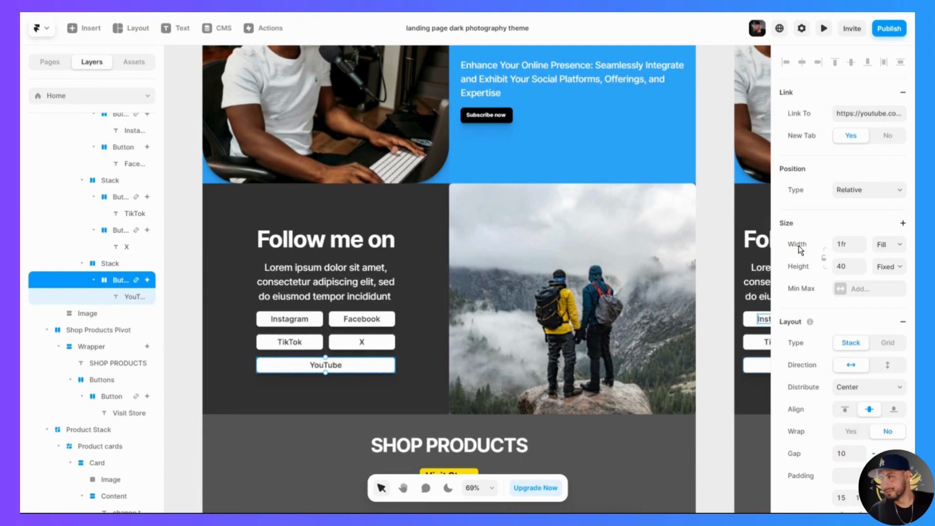
{"action": "left_click", "coordinate": [901, 247]}
{"action": "left_click", "coordinate": [901, 258]}
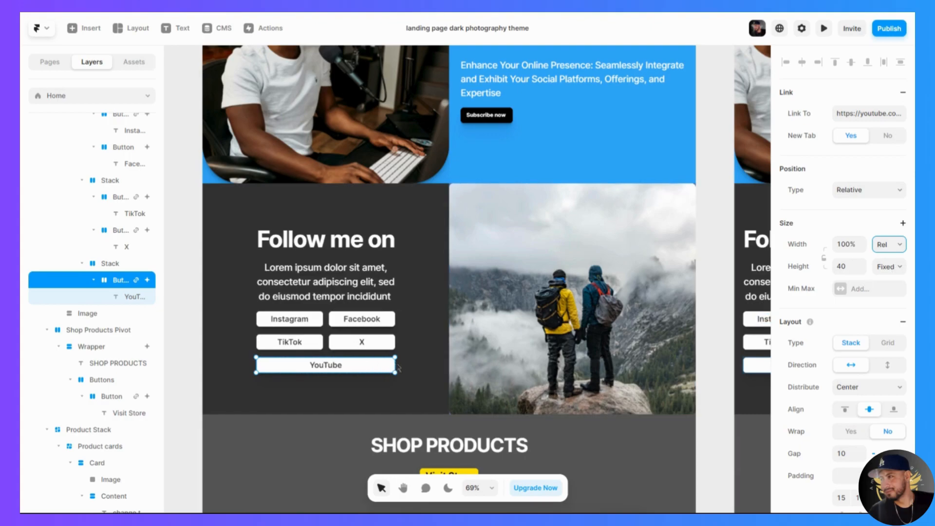
{"action": "left_click", "coordinate": [848, 245]}
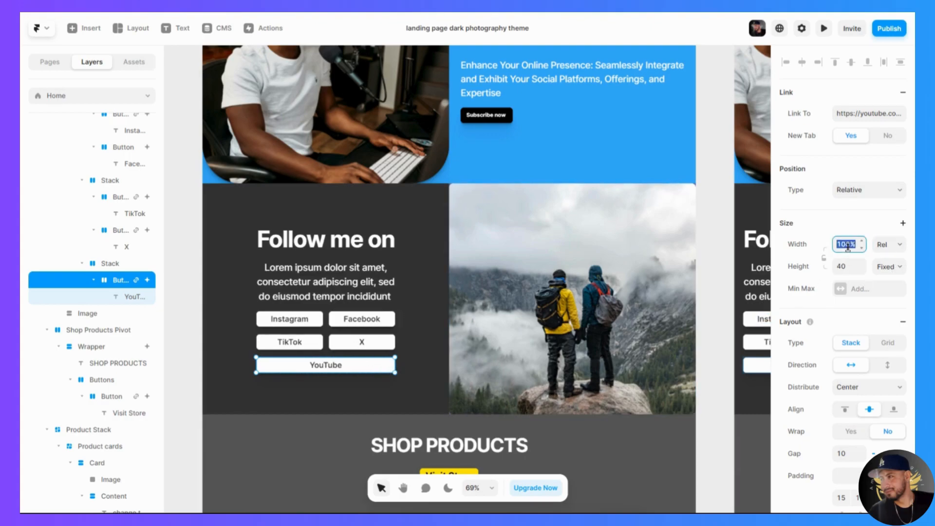
{"action": "type", "text": "50"}
{"action": "key", "text": "Return"}
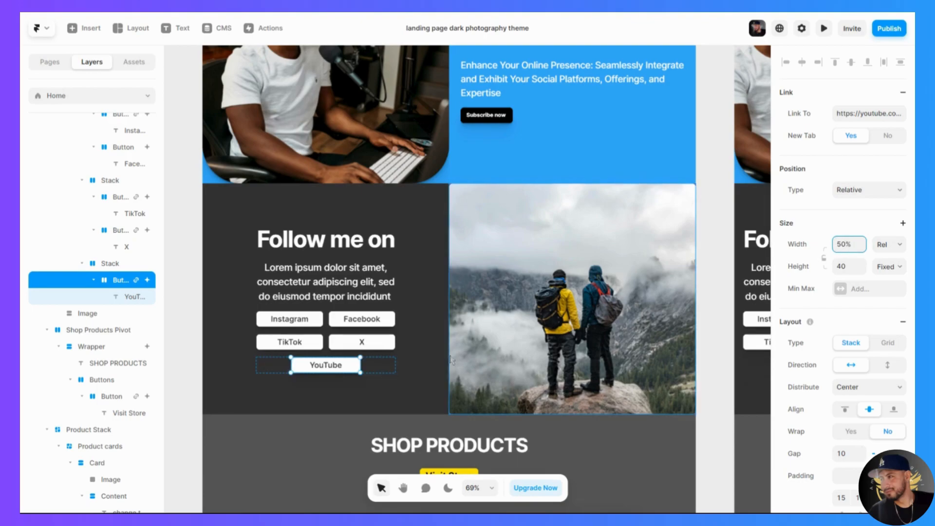
- Try the Start, End and Center distributions on the row holding the YouTube button, ending on Start
{"action": "left_click", "coordinate": [422, 383]}
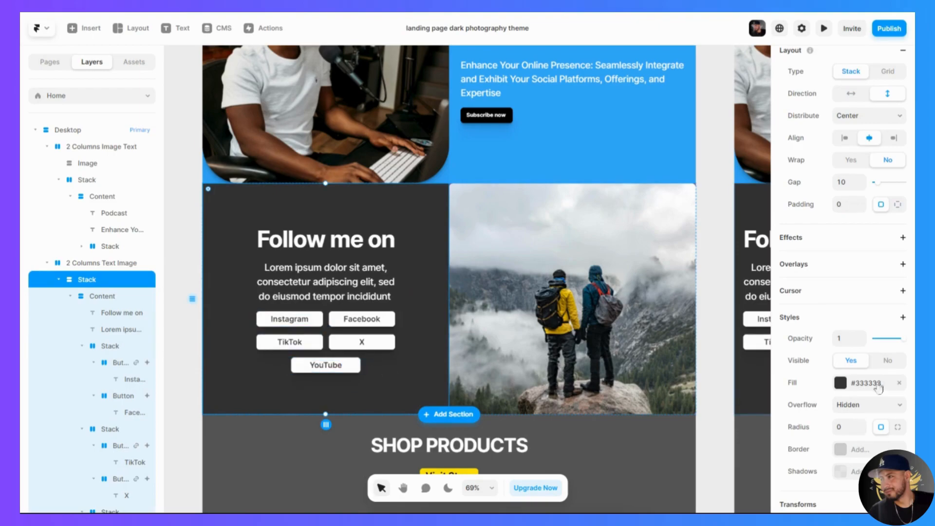
{"action": "left_click", "coordinate": [416, 379]}
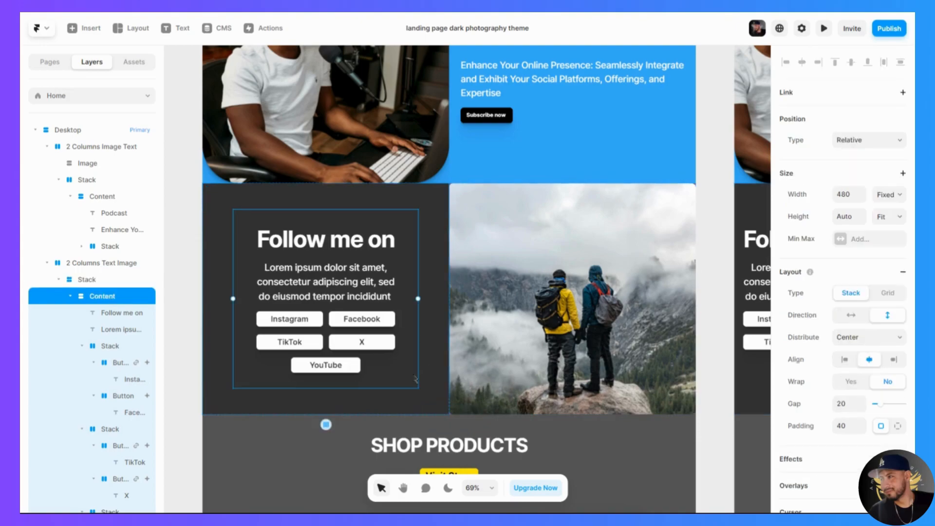
{"action": "left_click", "coordinate": [380, 373]}
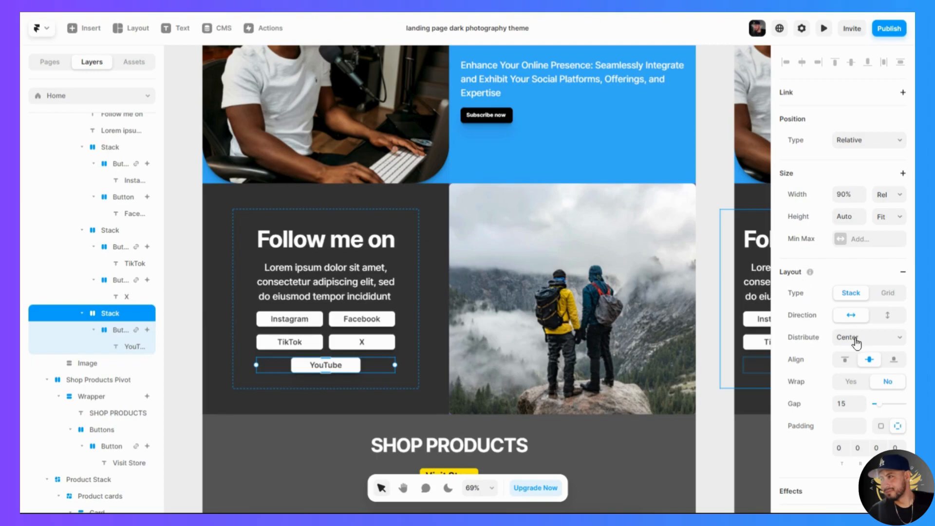
{"action": "left_click", "coordinate": [872, 344]}
{"action": "left_click", "coordinate": [872, 352]}
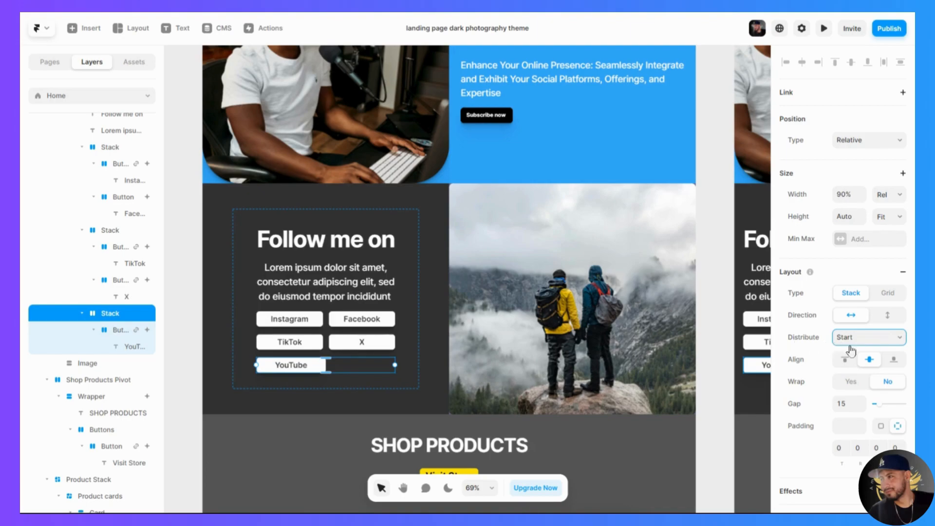
{"action": "left_click", "coordinate": [850, 370]}
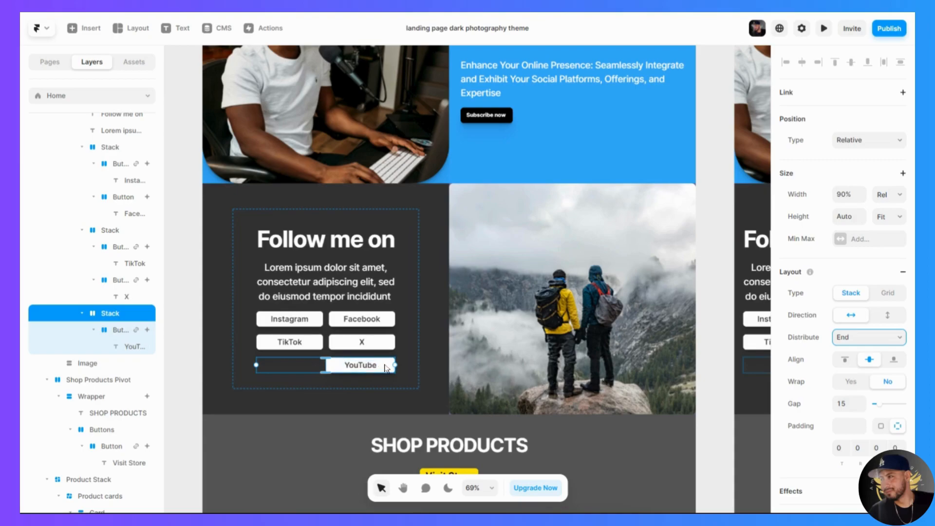
{"action": "left_click", "coordinate": [884, 349]}
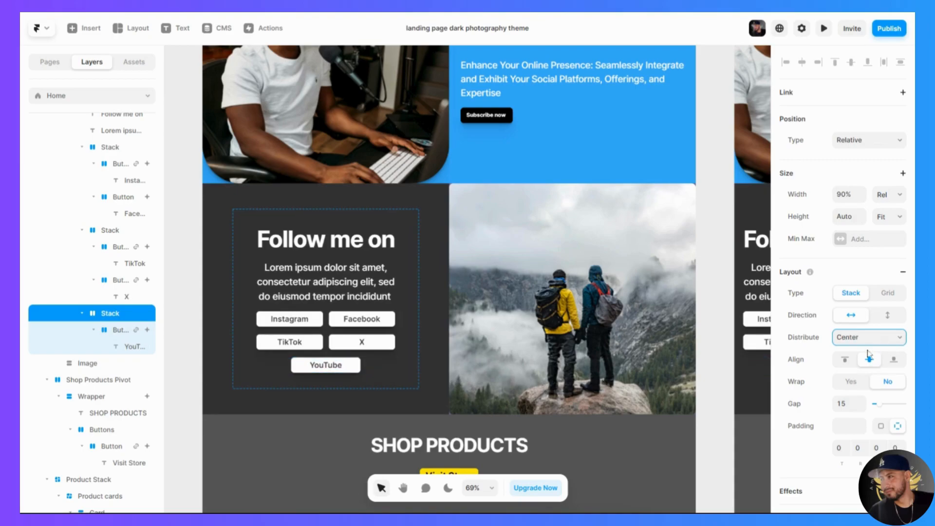
{"action": "left_click", "coordinate": [868, 350]}
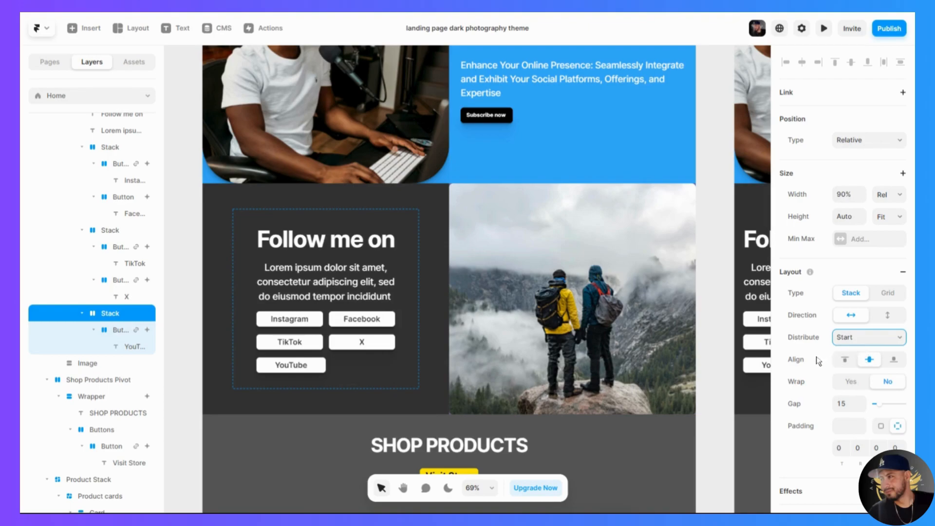
- Undo the distribution and width changes and the deletion of the Discord button
{"action": "key", "text": "ctrl+z"}
{"action": "key", "text": "ctrl+z"}
{"action": "key", "text": "ctrl+z"}
{"action": "key", "text": "ctrl+z"}
{"action": "key", "text": "ctrl+z"}
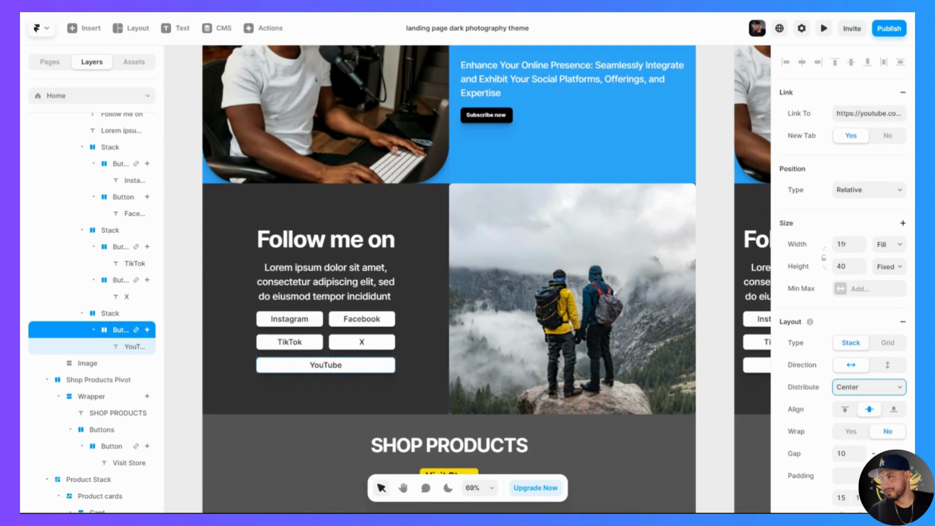
{"action": "key", "text": "ctrl+v"}
{"action": "left_click", "coordinate": [409, 382]}
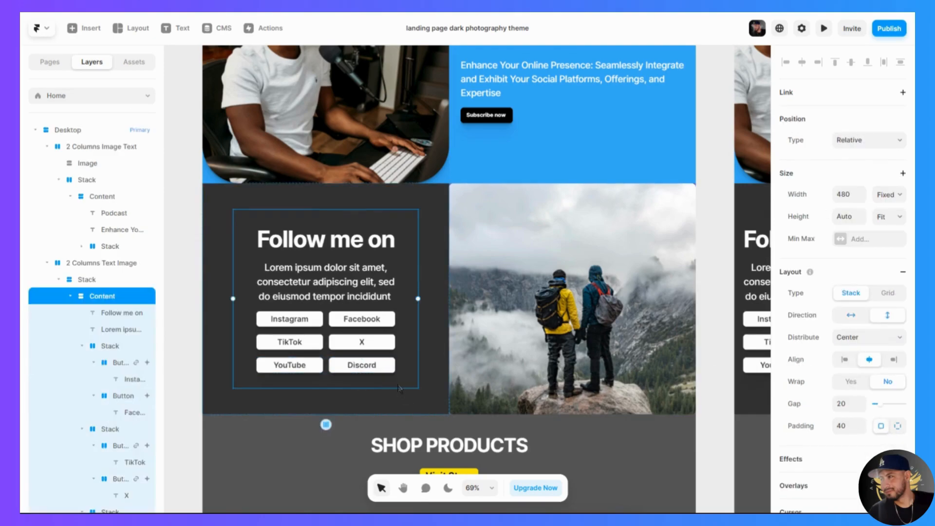
- Remove the Instagram button's existing link and link it to the profile URL copied from the open Instagram page
{"action": "left_click", "coordinate": [317, 320]}
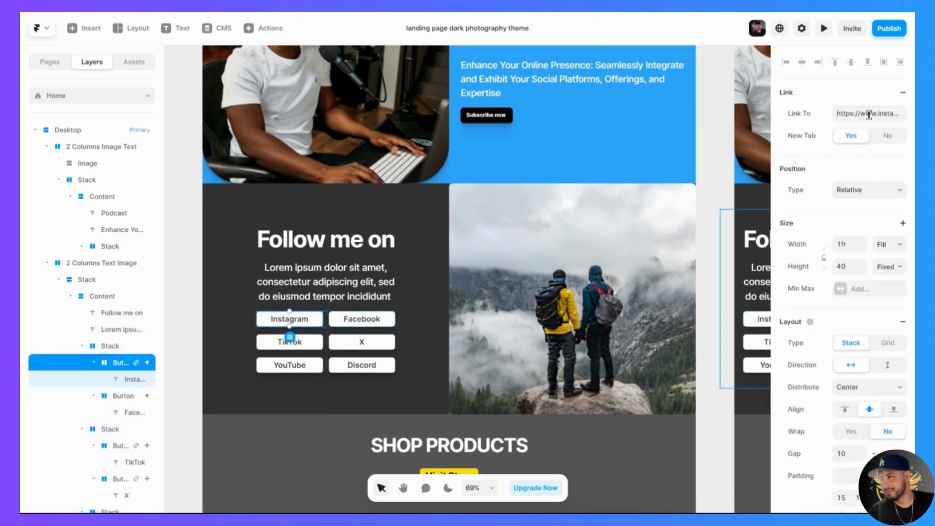
{"action": "left_click", "coordinate": [903, 95]}
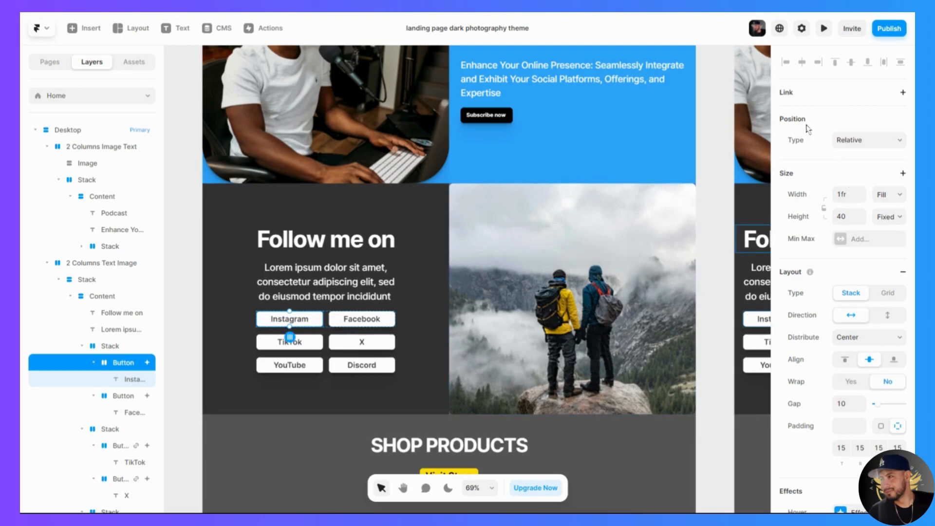
{"action": "left_click", "coordinate": [812, 100]}
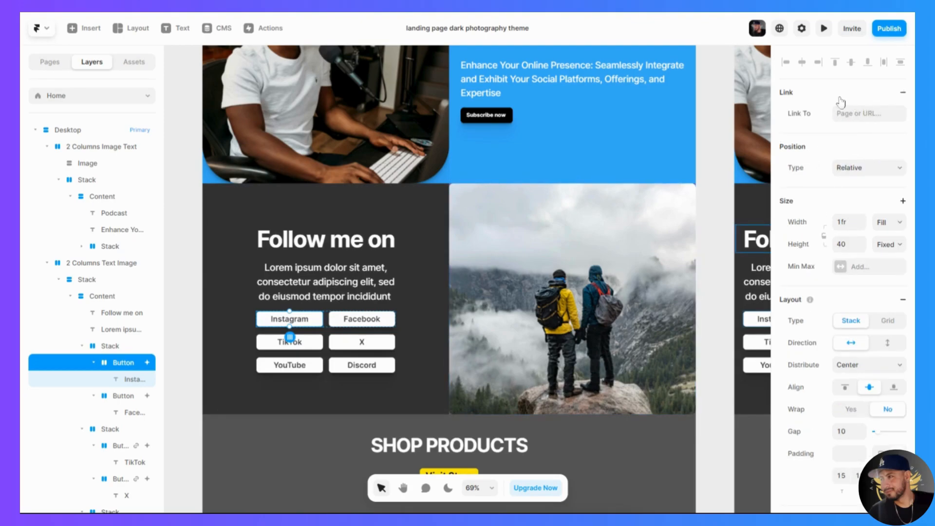
{"action": "key", "text": "ctrl+Tab"}
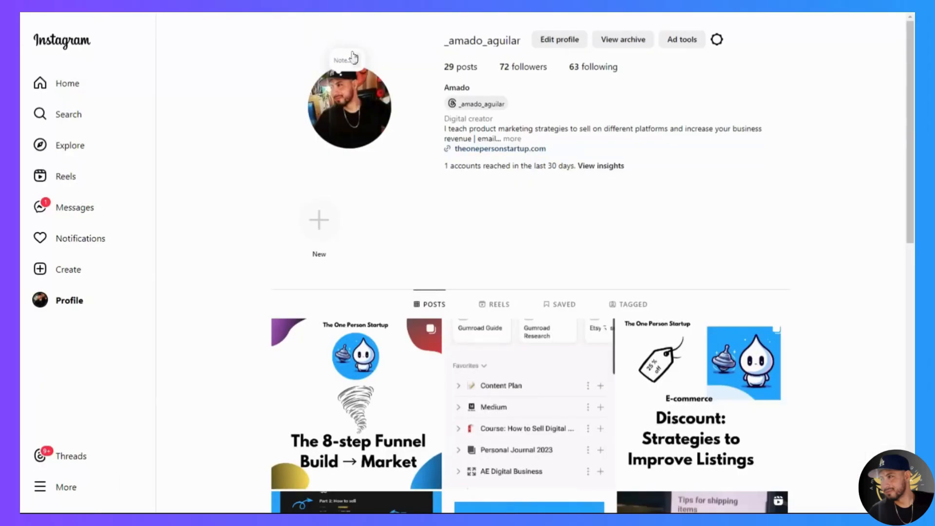
{"action": "key", "text": "ctrl+shift+Tab"}
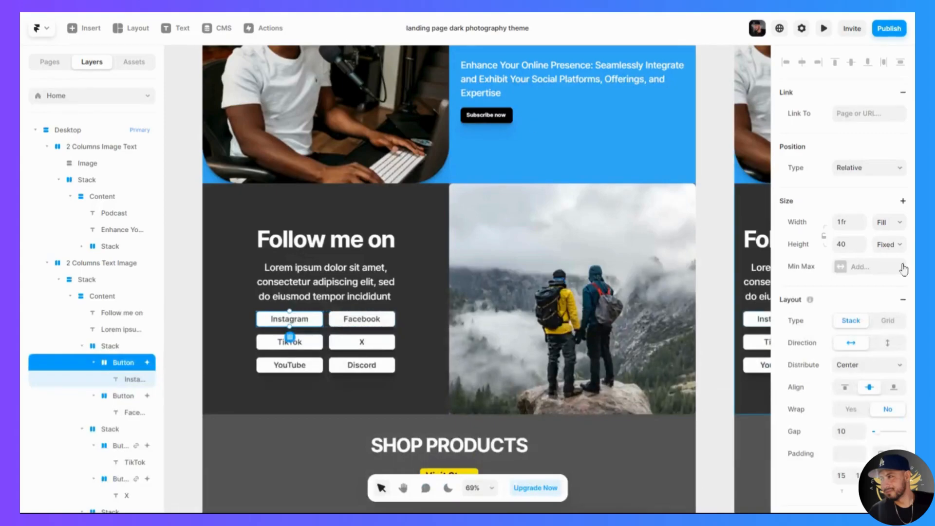
{"action": "left_click", "coordinate": [858, 113]}
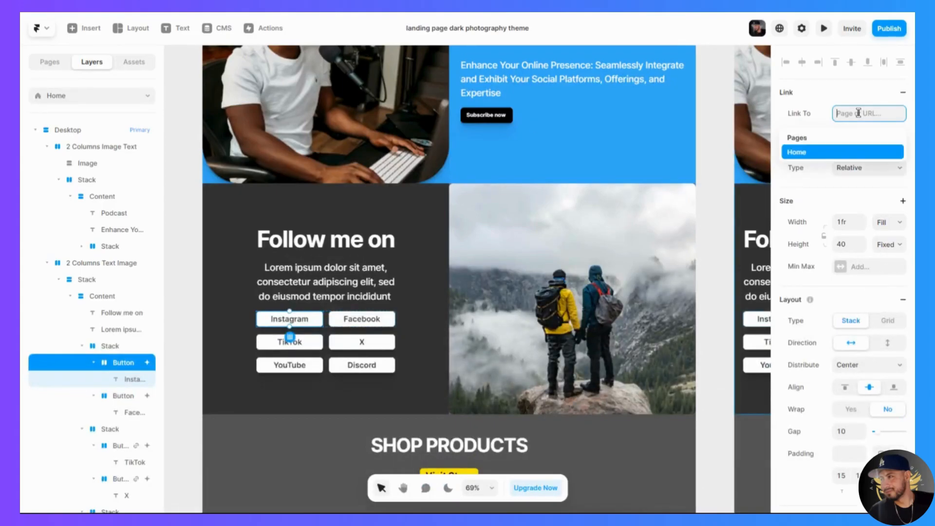
{"action": "key", "text": "ctrl+v"}
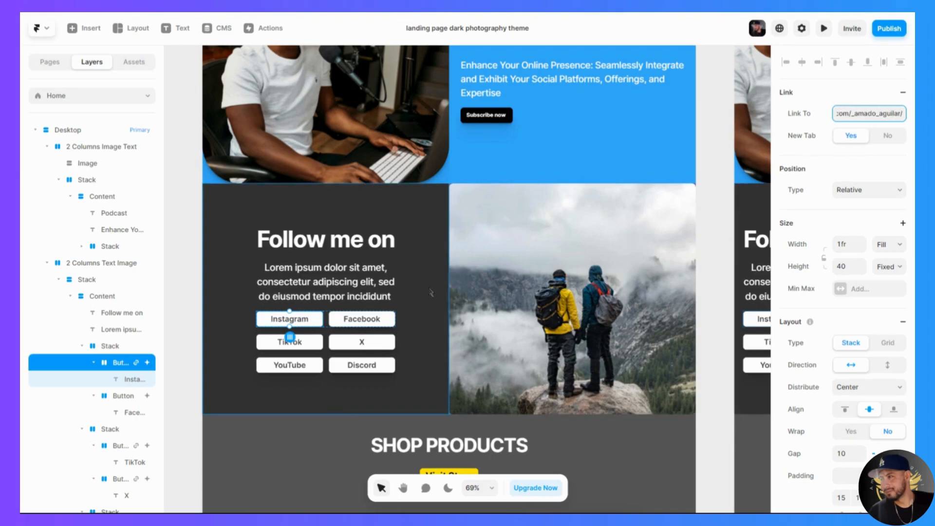
- Try stacking the social buttons vertically by changing the direction of all three button rows under Follow me on together
{"action": "left_click", "coordinate": [322, 330]}
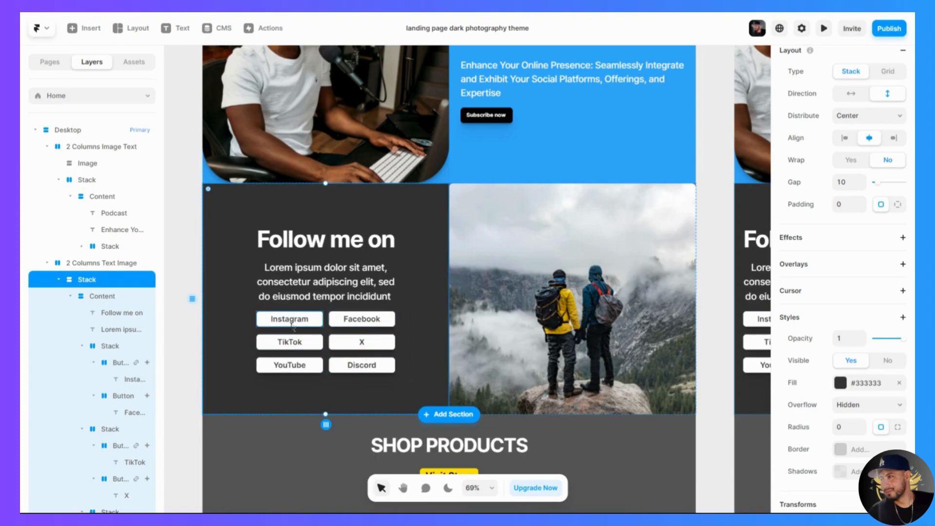
{"action": "left_click", "coordinate": [329, 325]}
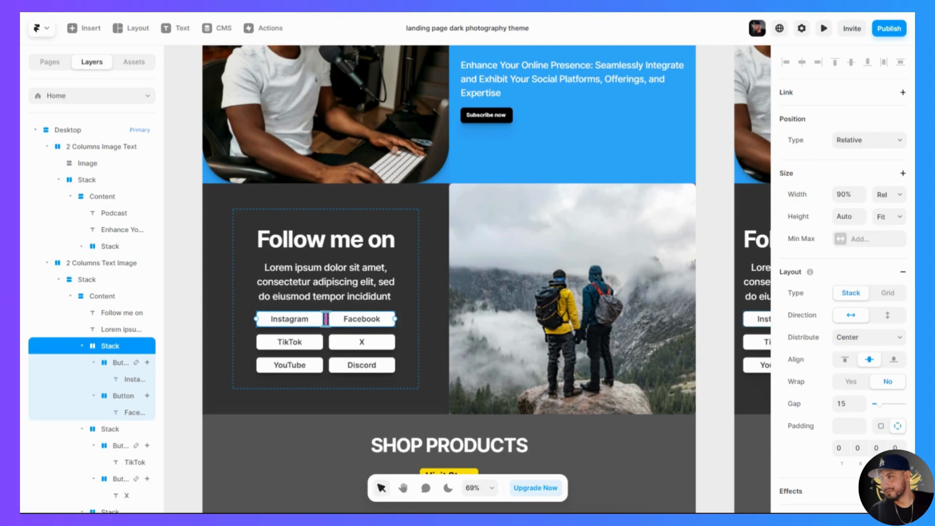
{"action": "left_click", "coordinate": [329, 345], "text": "shift"}
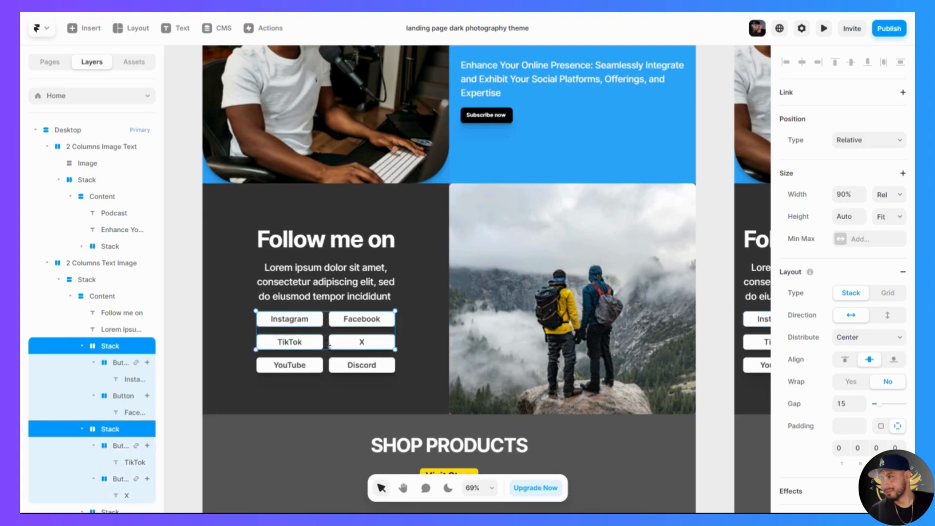
{"action": "left_click", "coordinate": [327, 368], "text": "shift"}
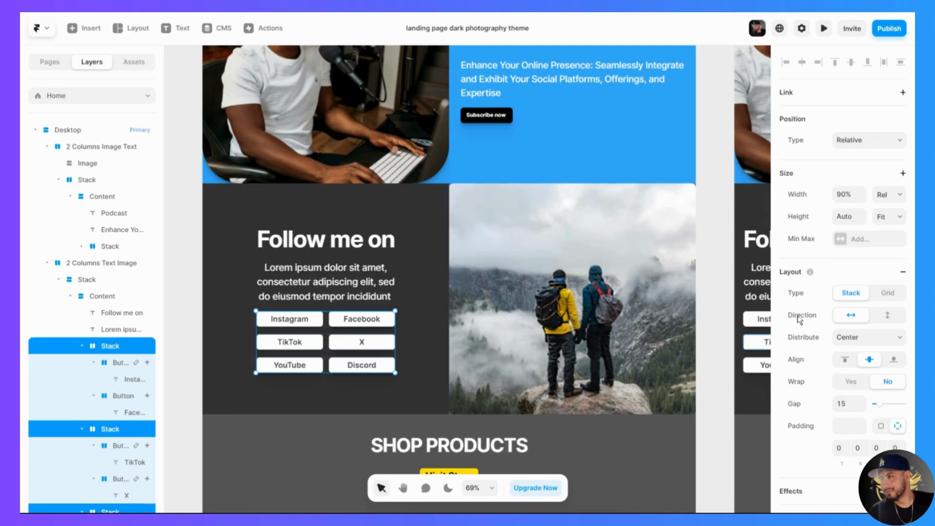
{"action": "left_click", "coordinate": [889, 316]}
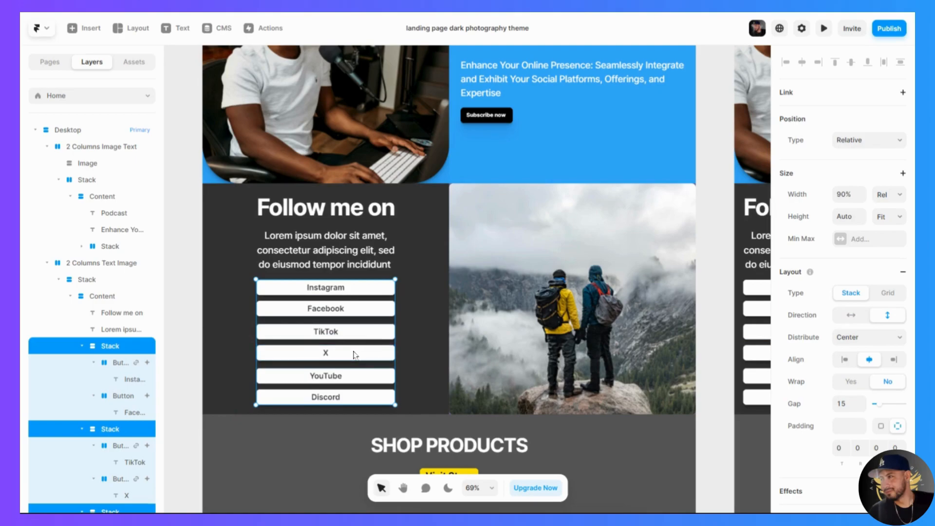
- Try relative widths of 50% and 100% on the three selected social button stacks
{"action": "scroll", "coordinate": [360, 354], "scroll_direction": "down", "scroll_amount": 5}
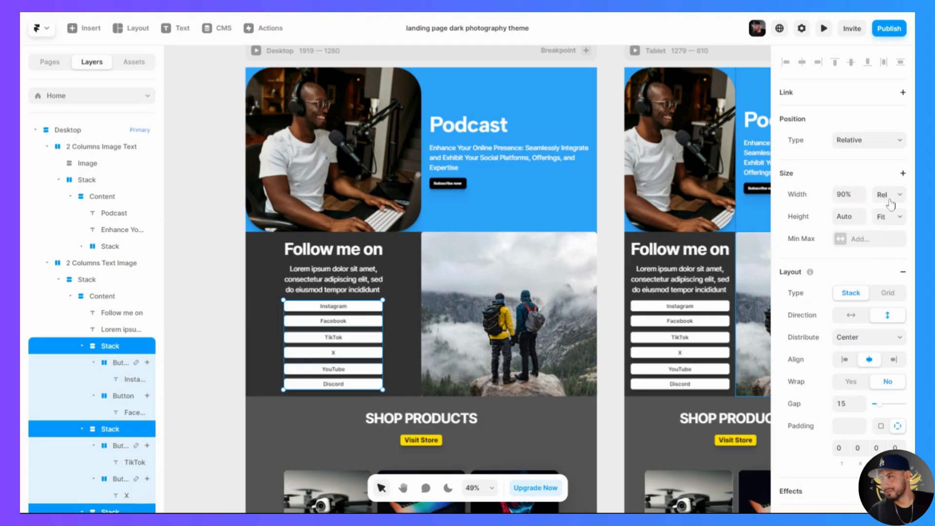
{"action": "left_click", "coordinate": [844, 194]}
{"action": "type", "text": "50"}
{"action": "key", "text": "Return"}
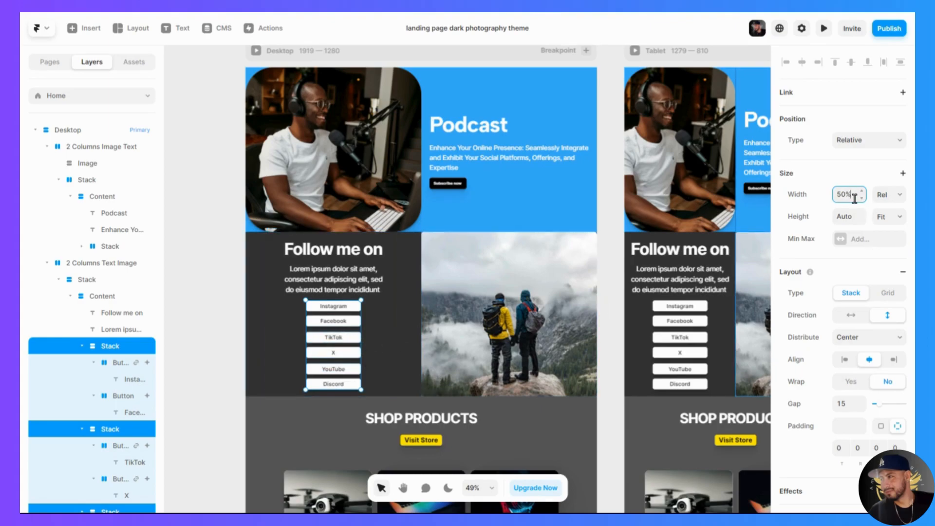
{"action": "left_click_drag", "start_coordinate": [851, 196], "coordinate": [846, 197]}
{"action": "type", "text": "100"}
{"action": "key", "text": "Return"}
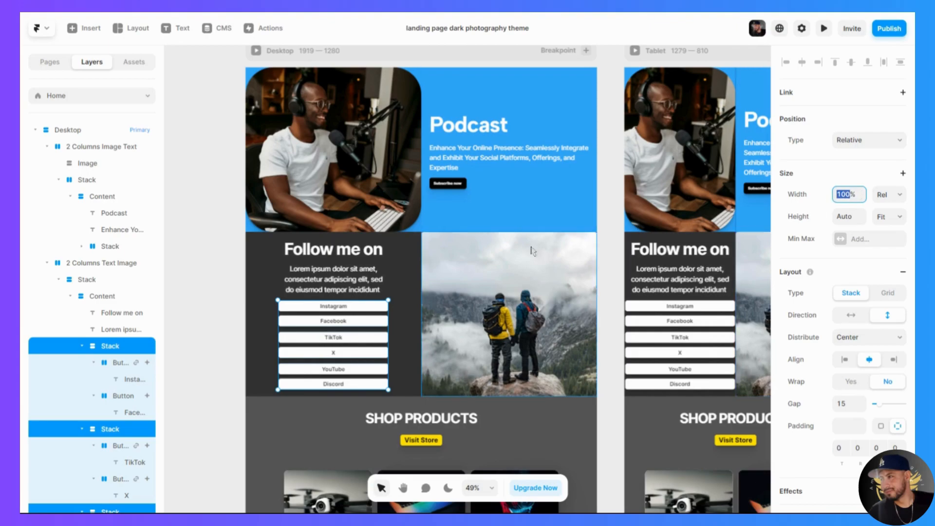
- Undo the width changes and the vertical direction of the social button stacks
{"action": "left_click", "coordinate": [224, 311]}
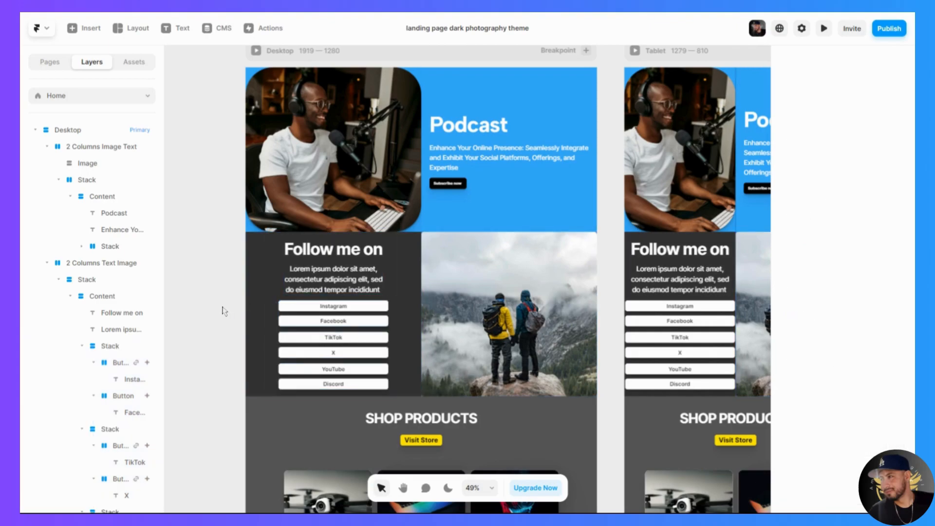
{"action": "key", "text": "ctrl+z"}
{"action": "key", "text": "ctrl+z"}
{"action": "key", "text": "ctrl+z"}
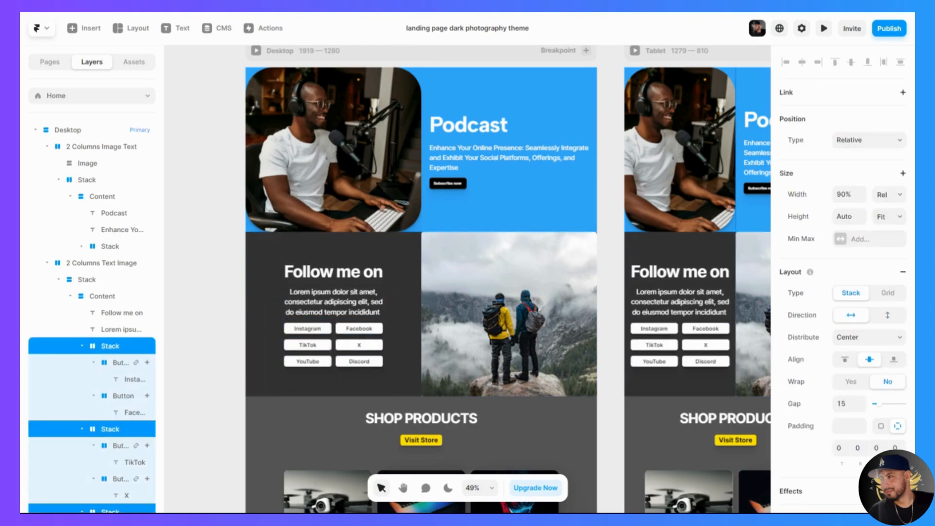
- Set the fill of the Follow me on column to #2CA3FA
{"action": "left_click", "coordinate": [414, 250]}
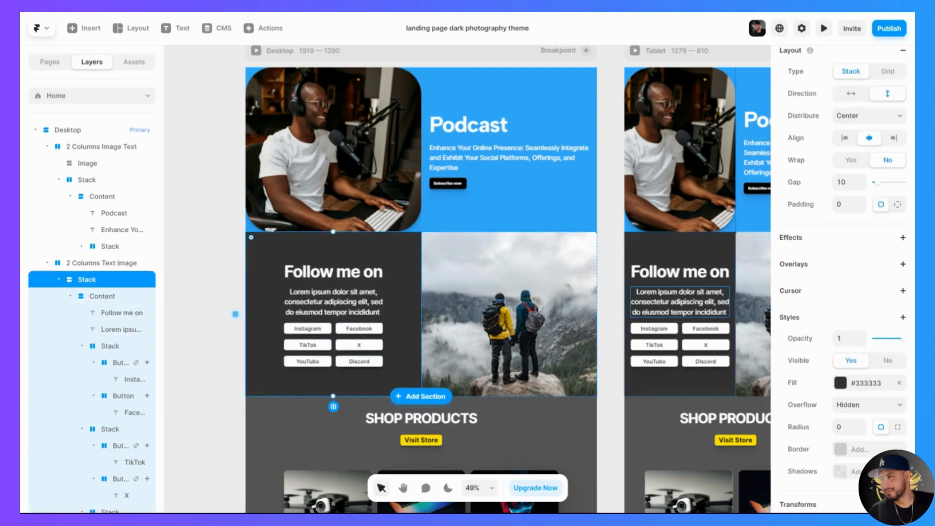
{"action": "left_click", "coordinate": [842, 385]}
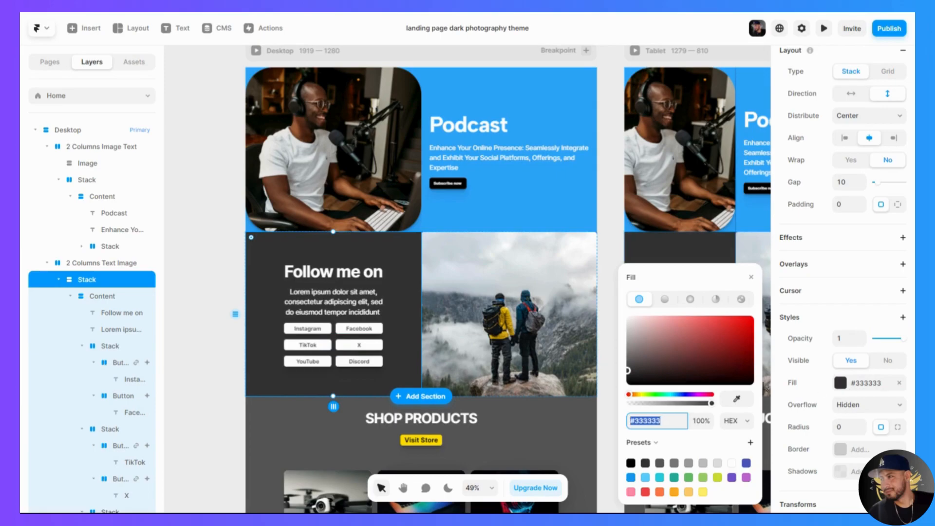
{"action": "type", "text": "2ca3fa"}
{"action": "key", "text": "Return"}
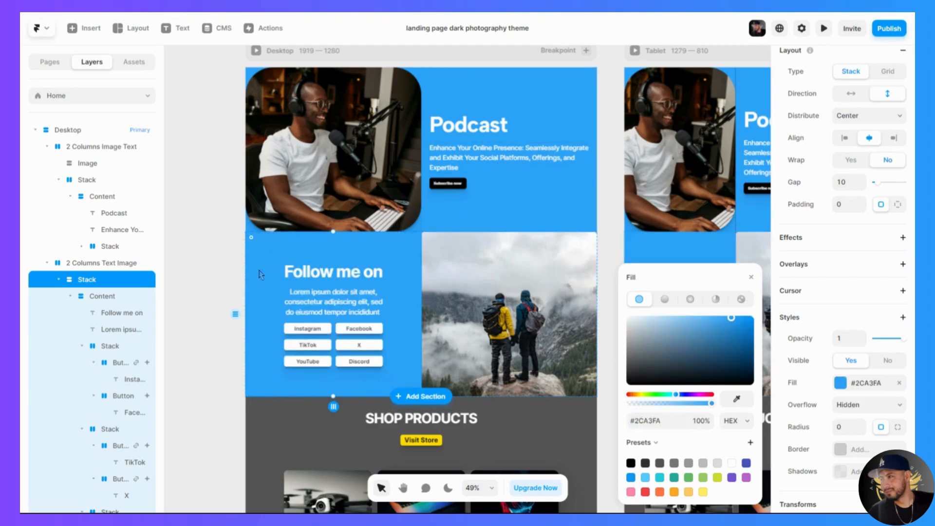
- Replace the hikers photo beside Follow me on with an Unsplash photo of a red-lit vintage microphone, searching for "mic"
{"action": "left_click", "coordinate": [463, 305]}
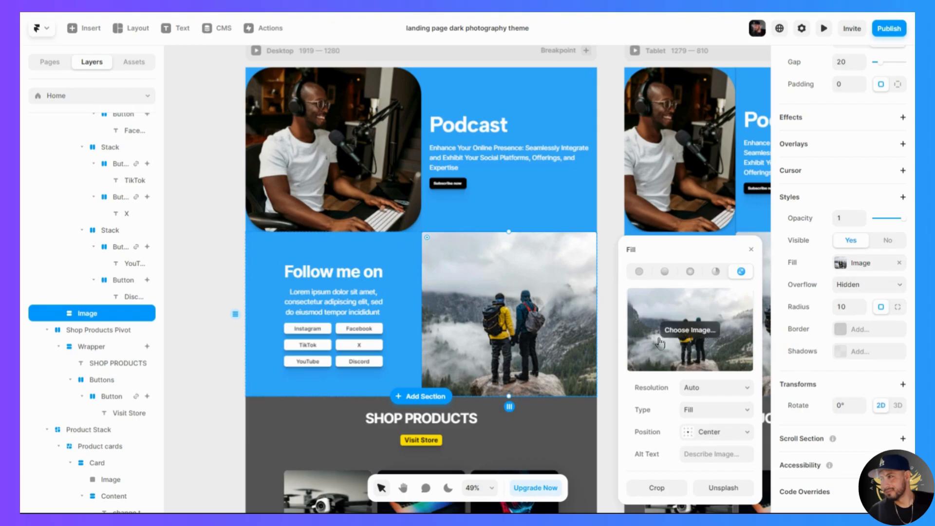
{"action": "left_click", "coordinate": [736, 495]}
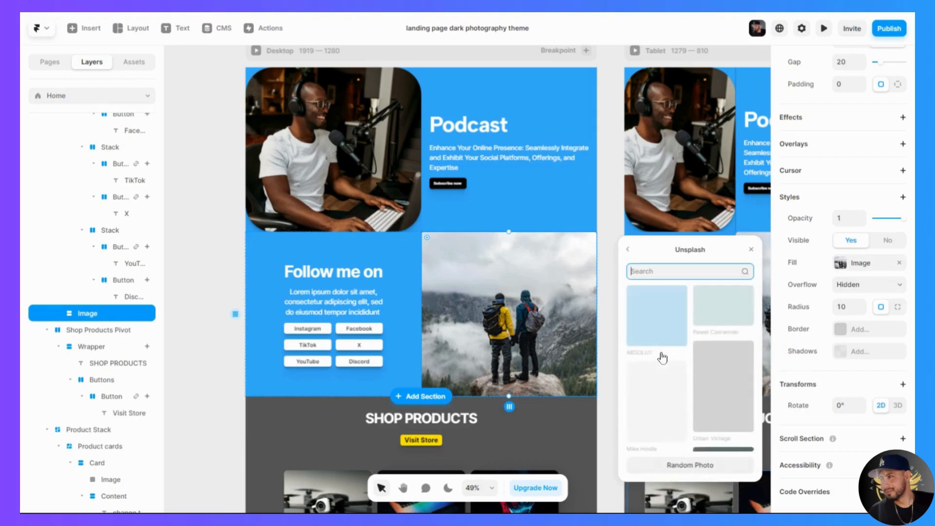
{"action": "type", "text": "mic"}
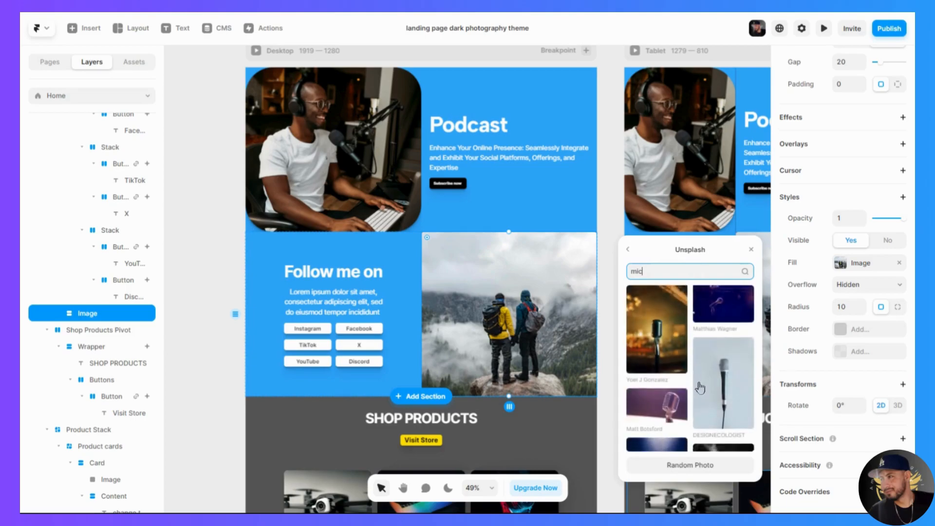
{"action": "left_click", "coordinate": [661, 360]}
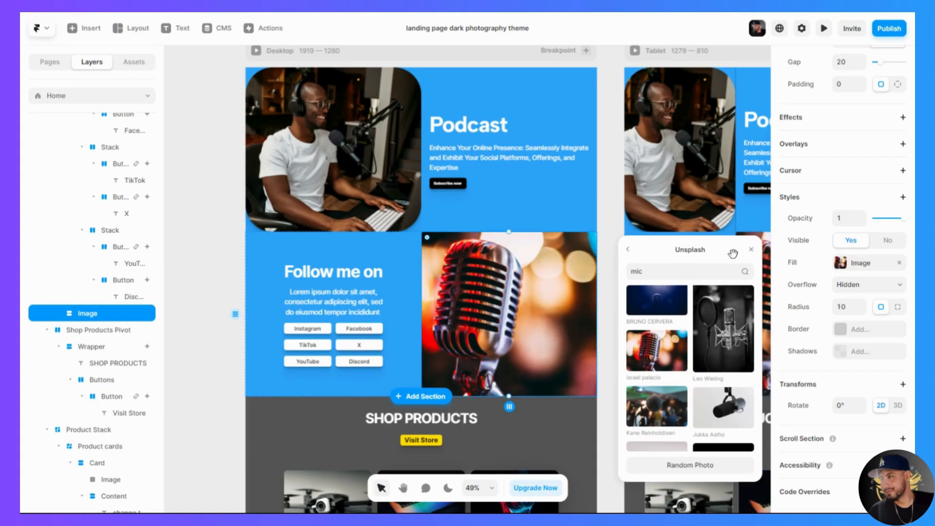
{"action": "left_click", "coordinate": [752, 249]}
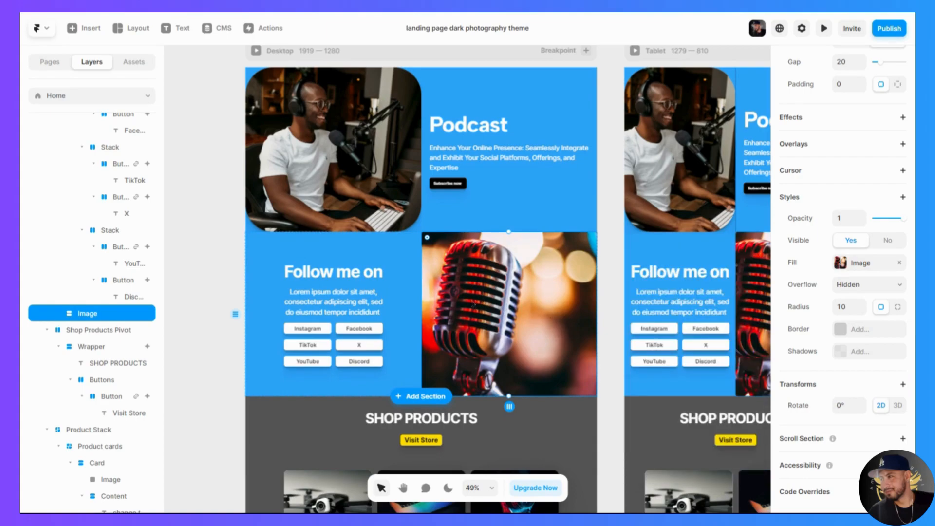
- Set the microphone image's focal point to 22% horizontally and 49% vertically and apply it
{"action": "double_click", "coordinate": [509, 306]}
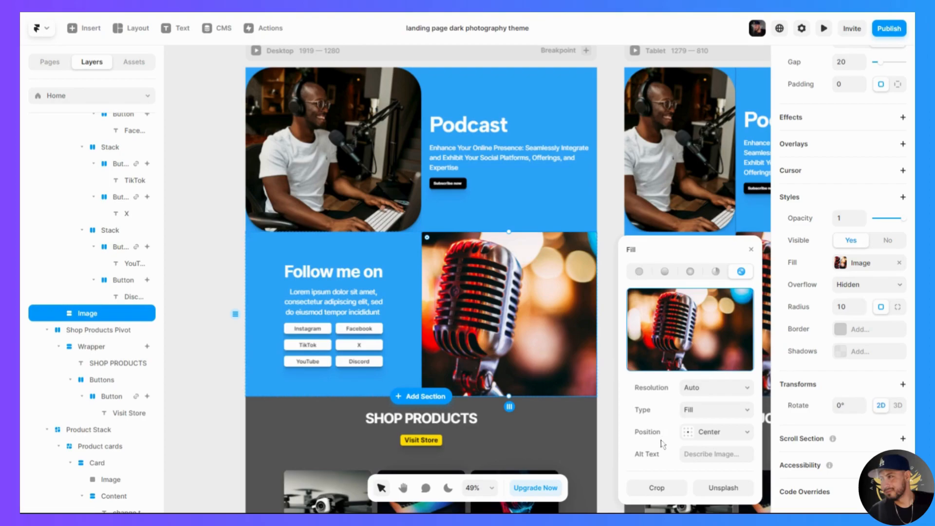
{"action": "left_click", "coordinate": [727, 439]}
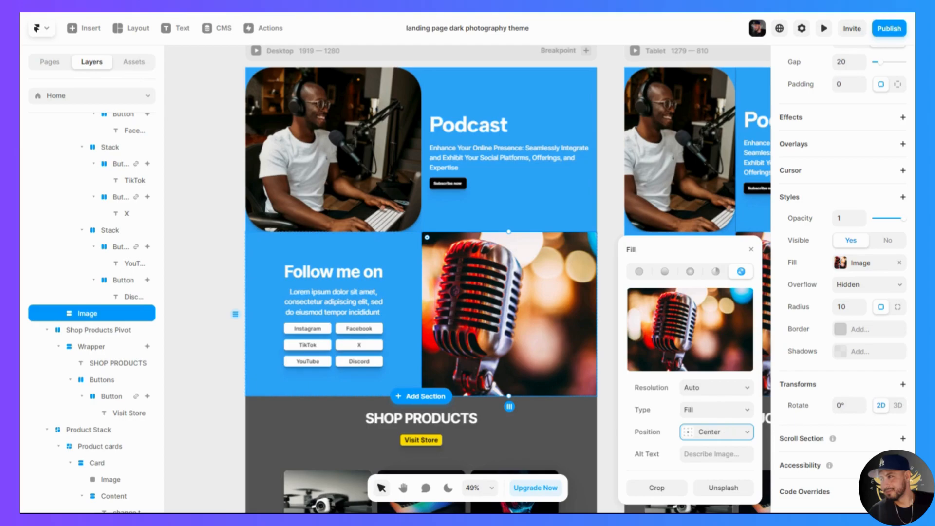
{"action": "left_click", "coordinate": [715, 433]}
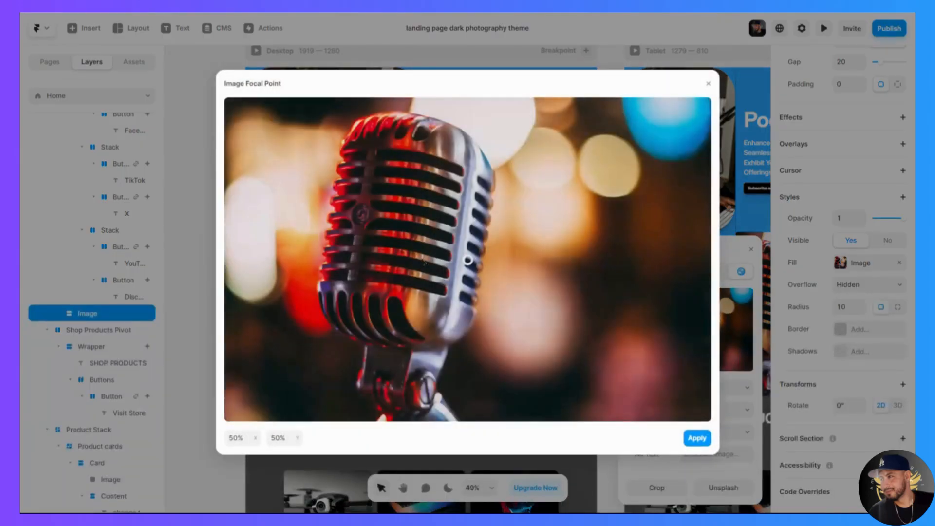
{"action": "left_click_drag", "start_coordinate": [467, 257], "coordinate": [331, 256]}
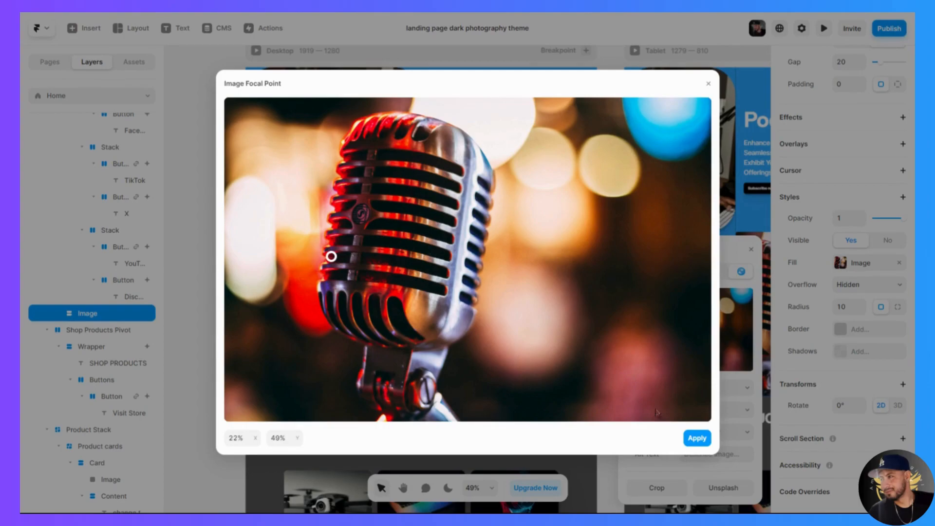
{"action": "left_click", "coordinate": [697, 438]}
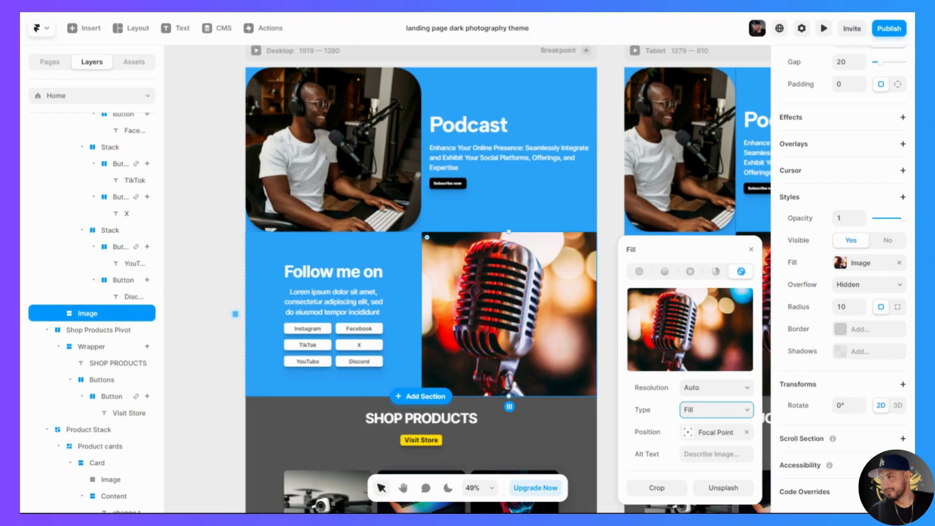
- Try the Stretch and Fit types on the microphone image, ending back on Fill
{"action": "left_click", "coordinate": [718, 427]}
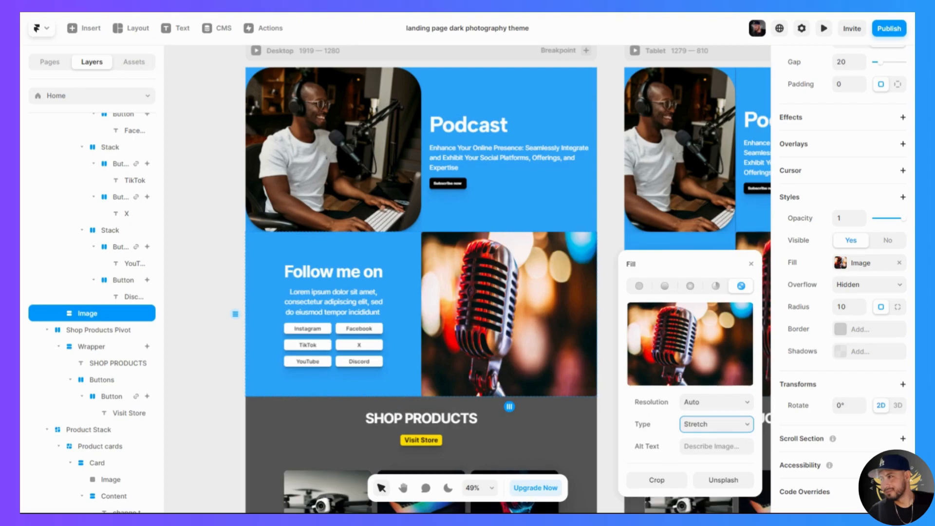
{"action": "left_click", "coordinate": [724, 427]}
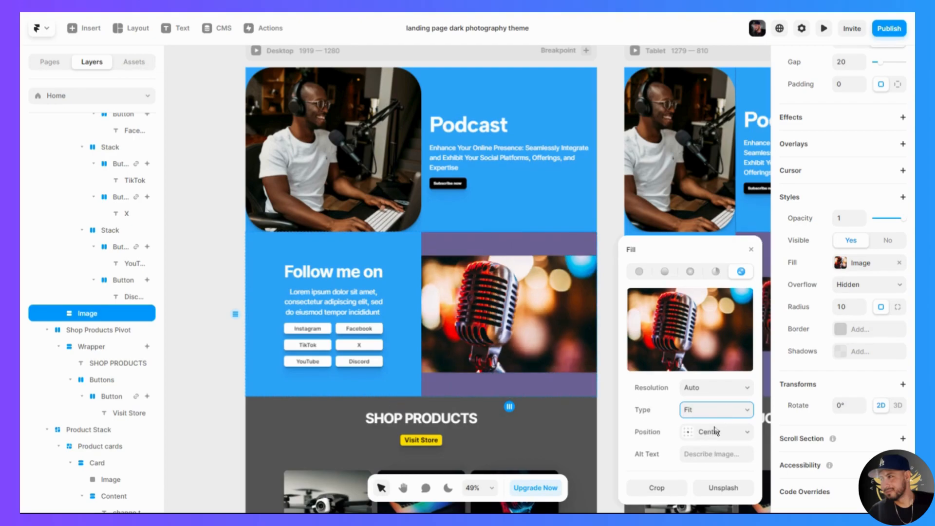
{"action": "left_click", "coordinate": [255, 287]}
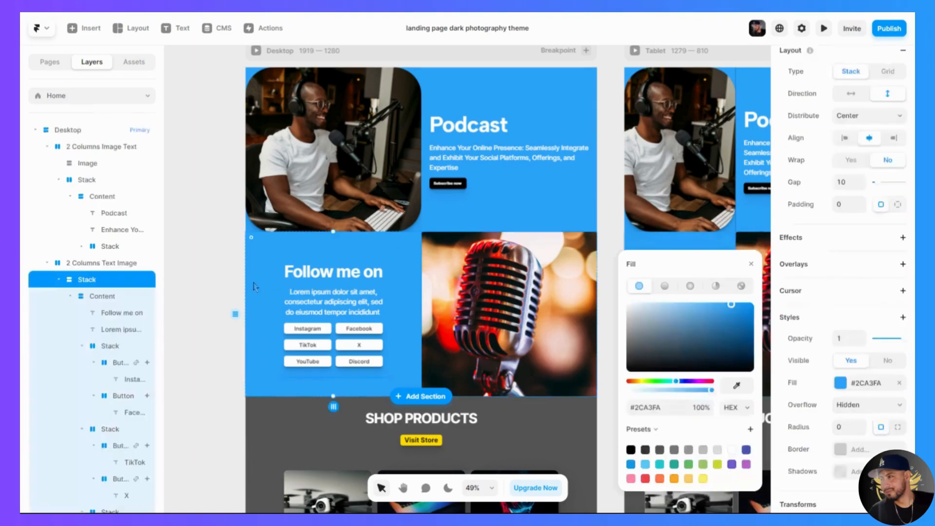
{"action": "left_click", "coordinate": [446, 258]}
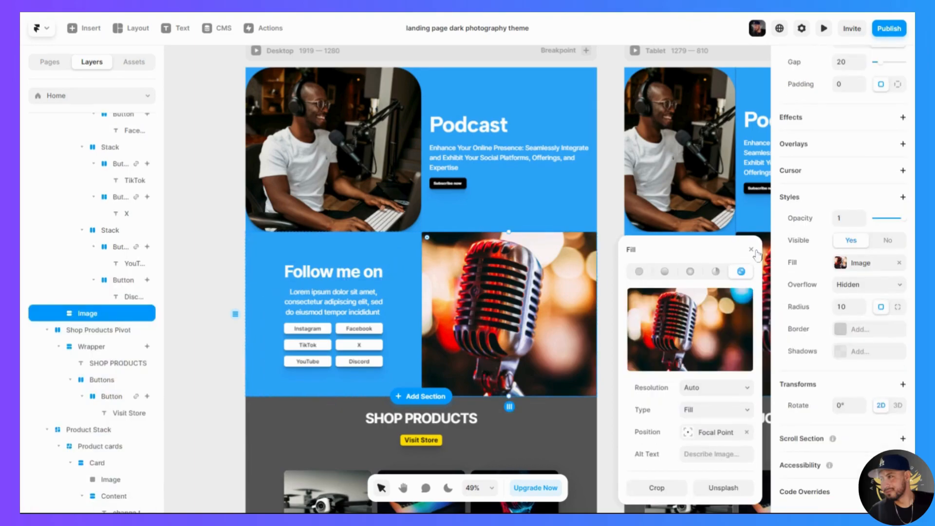
{"action": "left_click", "coordinate": [752, 250]}
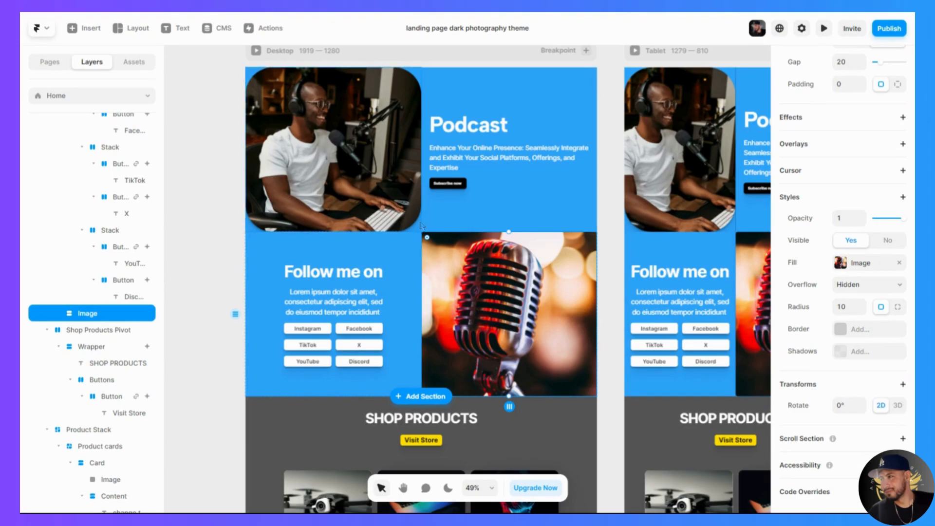
- Check the corner radius of the podcast host image and set the microphone image's radius to 100 to match
{"action": "left_click", "coordinate": [404, 216]}
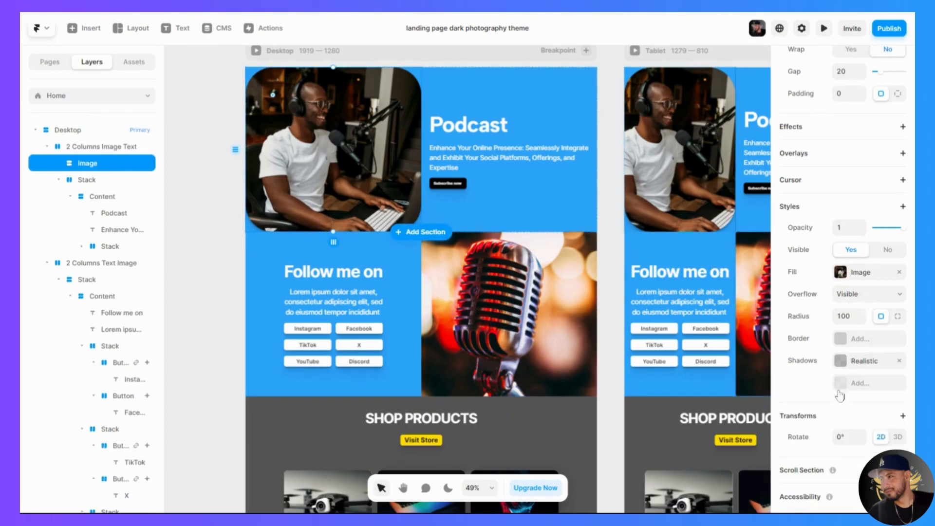
{"action": "scroll", "coordinate": [850, 429], "scroll_direction": "up", "scroll_amount": 3}
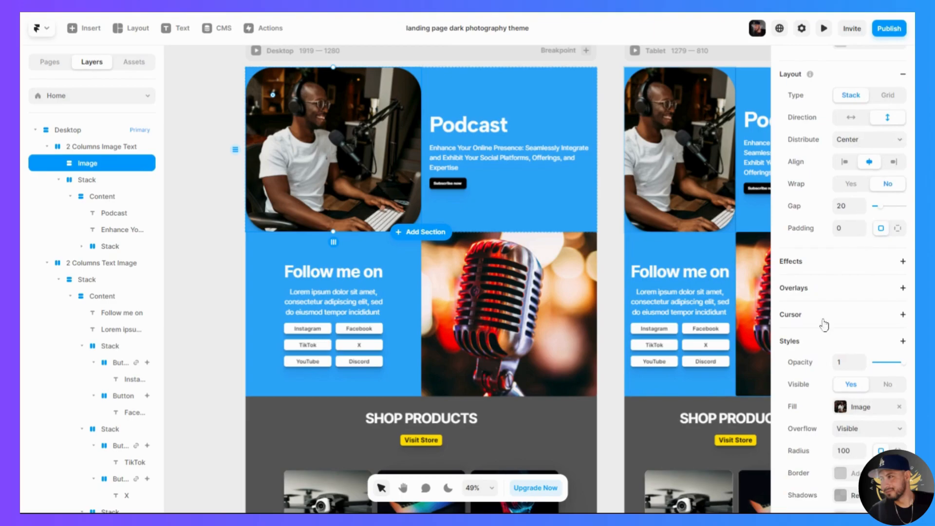
{"action": "scroll", "coordinate": [828, 325], "scroll_direction": "down", "scroll_amount": 3}
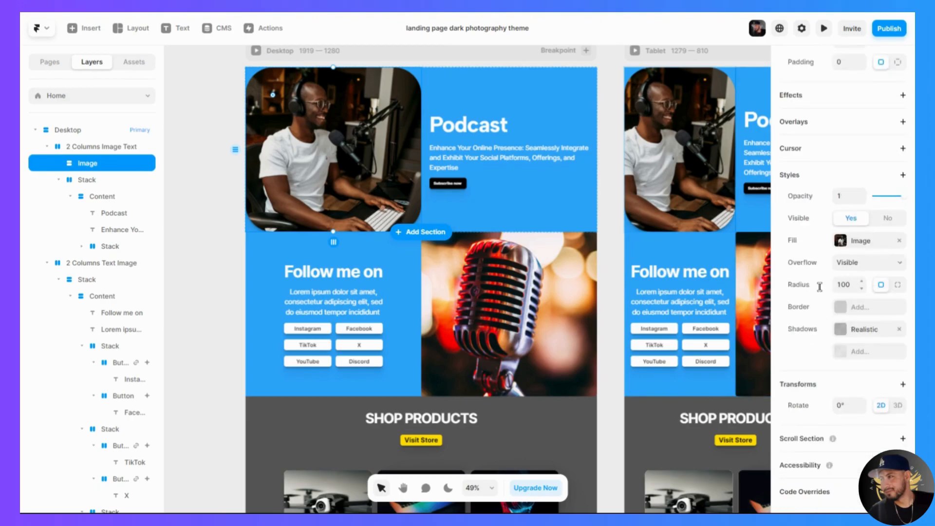
{"action": "left_click", "coordinate": [465, 260]}
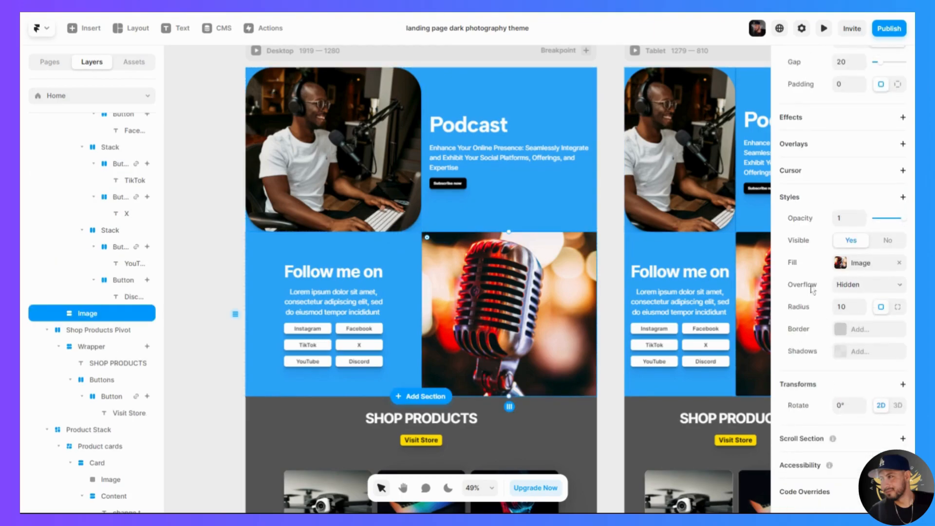
{"action": "left_click", "coordinate": [850, 308]}
{"action": "type", "text": "100"}
{"action": "key", "text": "Return"}
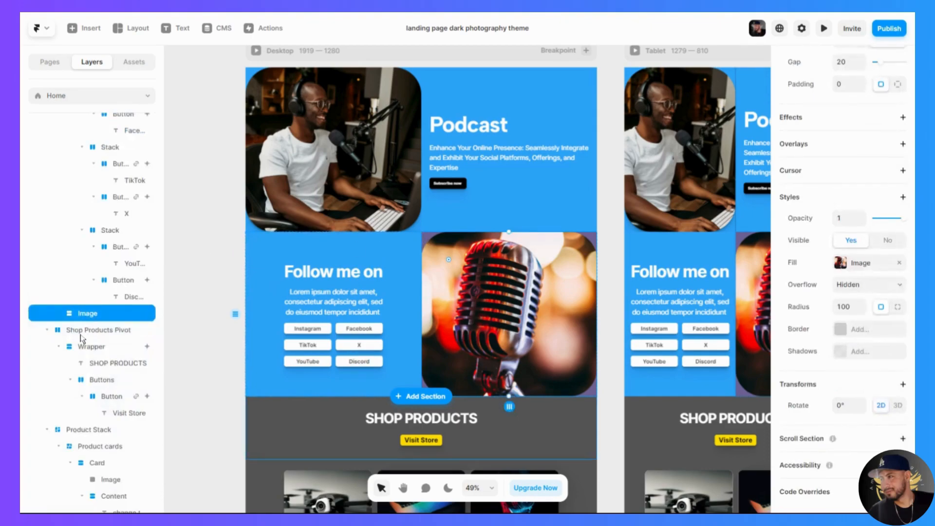
- Set the fill of the 2 Columns Text Image section behind Follow me on to #2CA3FA
{"action": "scroll", "coordinate": [80, 336], "scroll_direction": "up", "scroll_amount": 3}
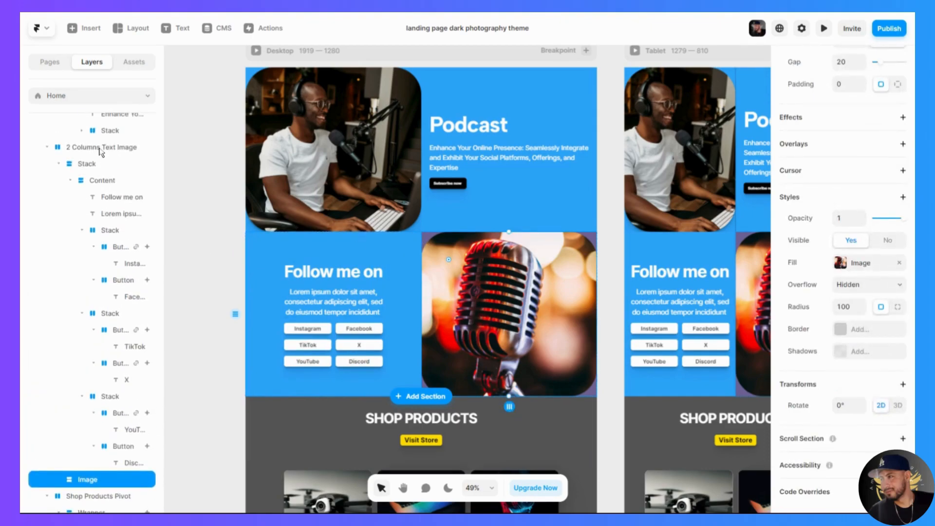
{"action": "left_click", "coordinate": [101, 147]}
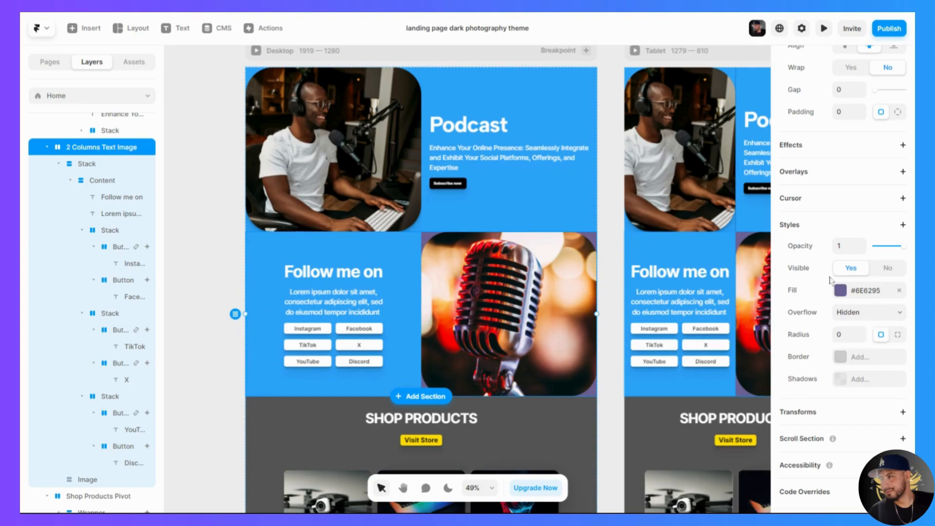
{"action": "left_click", "coordinate": [841, 291]}
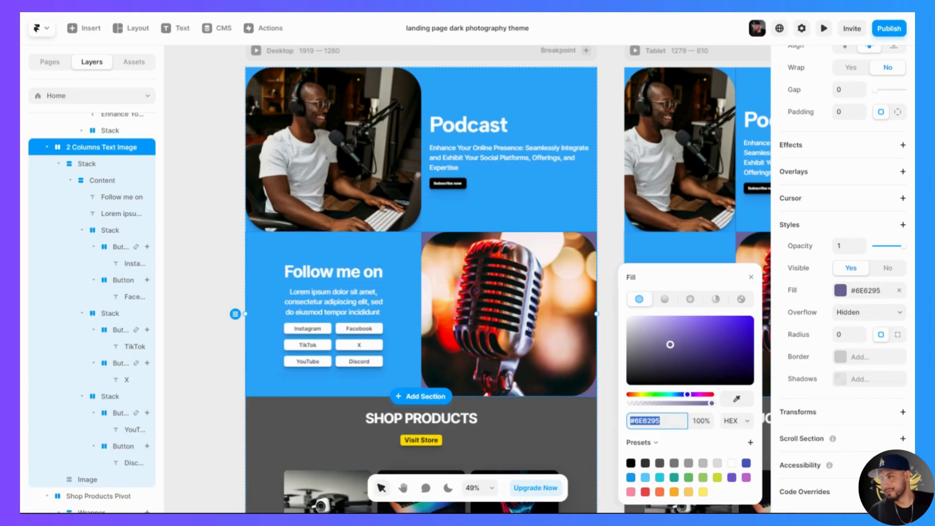
{"action": "type", "text": "2ca3fa"}
{"action": "key", "text": "Return"}
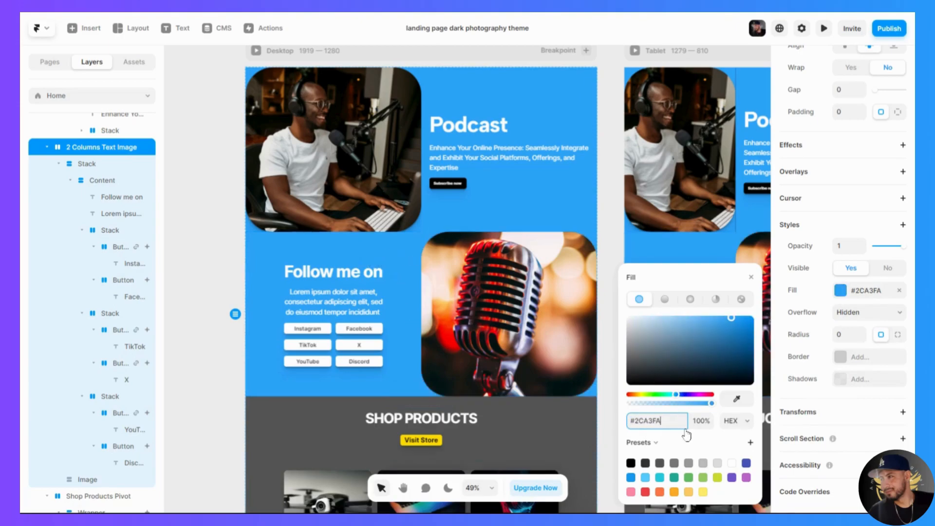
{"action": "left_click", "coordinate": [233, 265]}
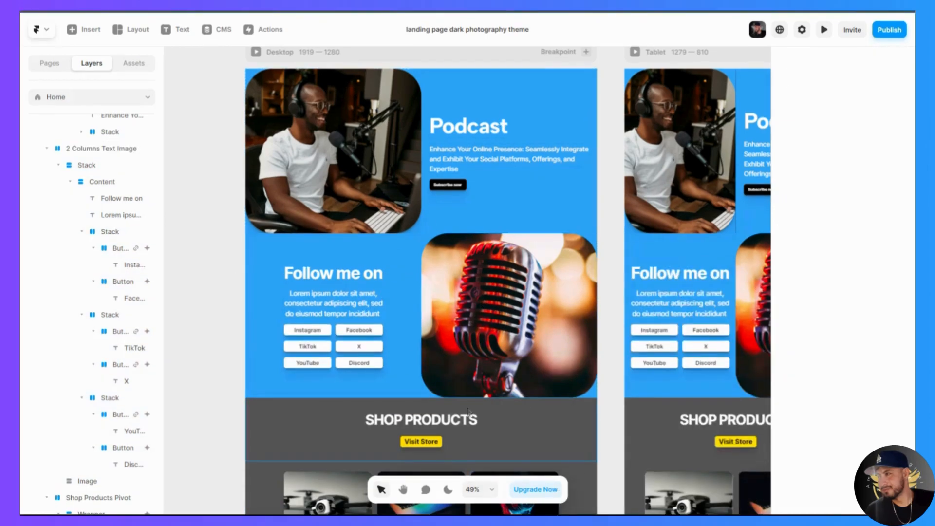
- Preview the page and follow the Visit Store button's link in the shop section
{"action": "scroll", "coordinate": [460, 414], "scroll_direction": "down", "scroll_amount": 5}
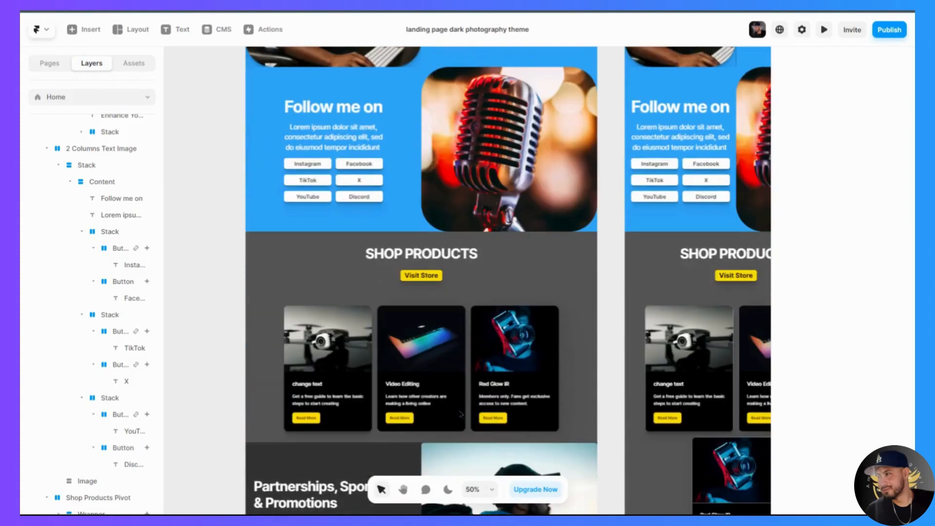
{"action": "scroll", "coordinate": [351, 381], "scroll_direction": "down", "scroll_amount": 1}
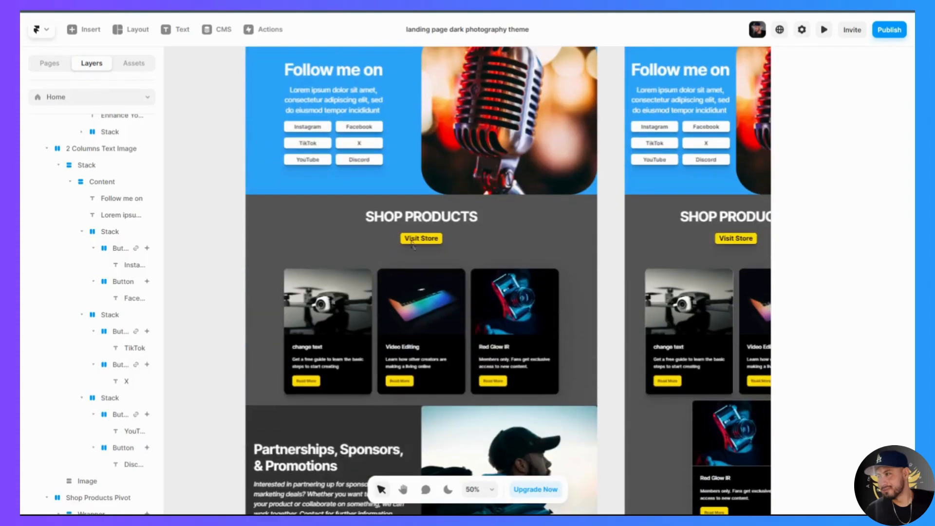
{"action": "left_click", "coordinate": [824, 30]}
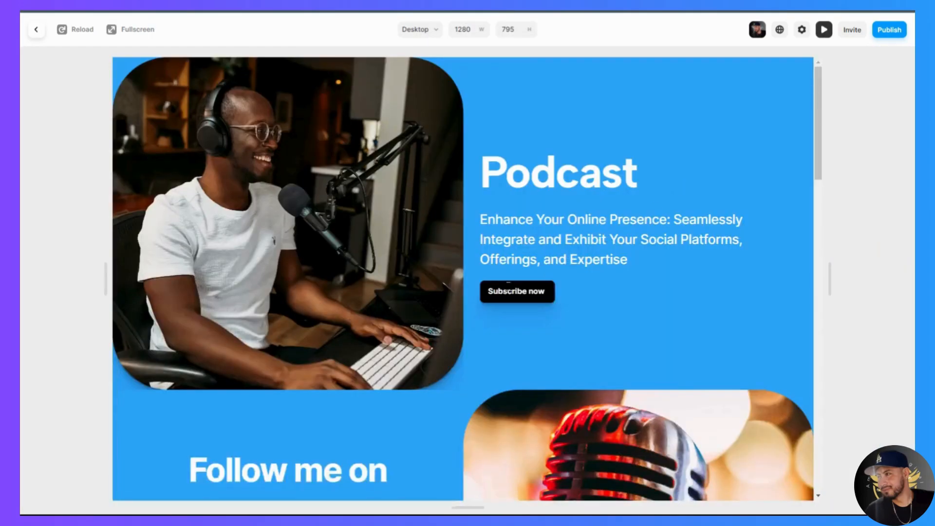
{"action": "scroll", "coordinate": [544, 269], "scroll_direction": "down", "scroll_amount": 12}
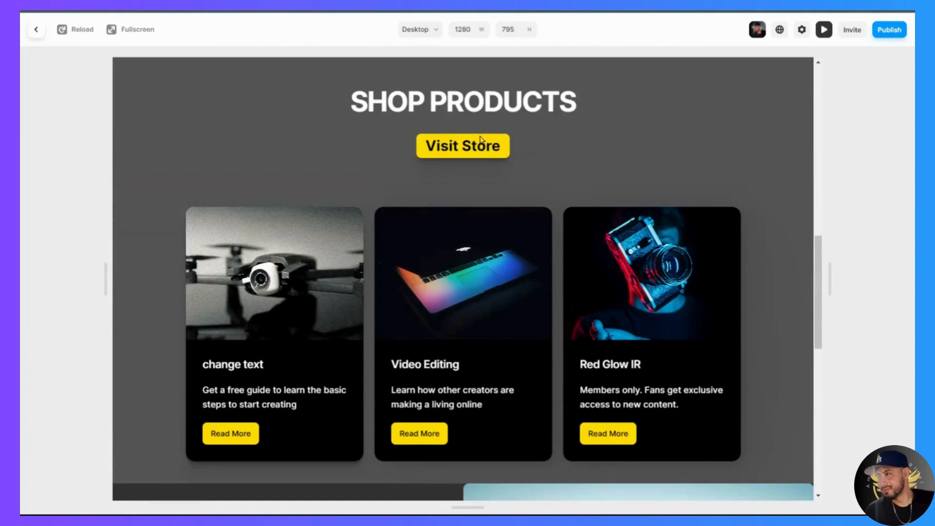
{"action": "left_click", "coordinate": [481, 142]}
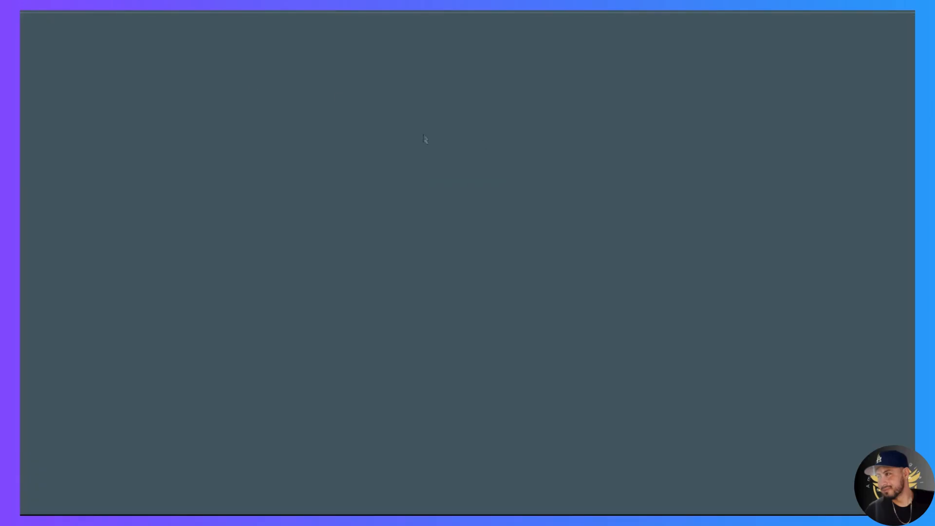
- Browse the linked store's product categories, including Notion Templates, and return from the preview to the page editor
{"action": "scroll", "coordinate": [444, 315], "scroll_direction": "down", "scroll_amount": 5}
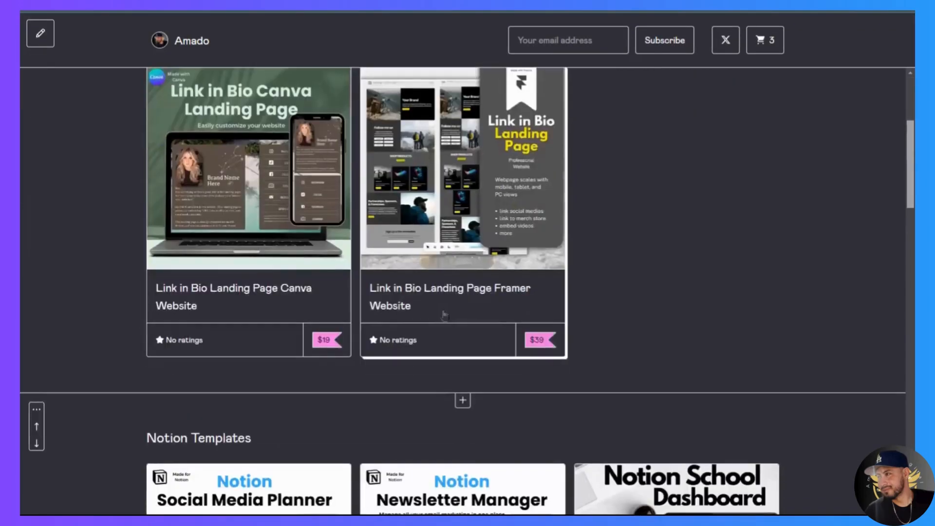
{"action": "scroll", "coordinate": [445, 316], "scroll_direction": "up", "scroll_amount": 3}
{"action": "left_click", "coordinate": [272, 134]}
{"action": "left_click", "coordinate": [354, 135]}
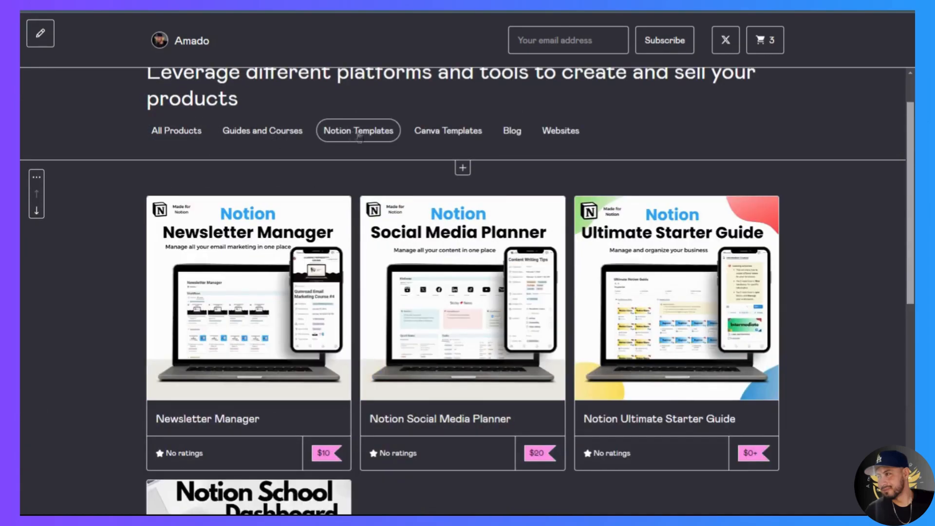
{"action": "left_click", "coordinate": [416, 138]}
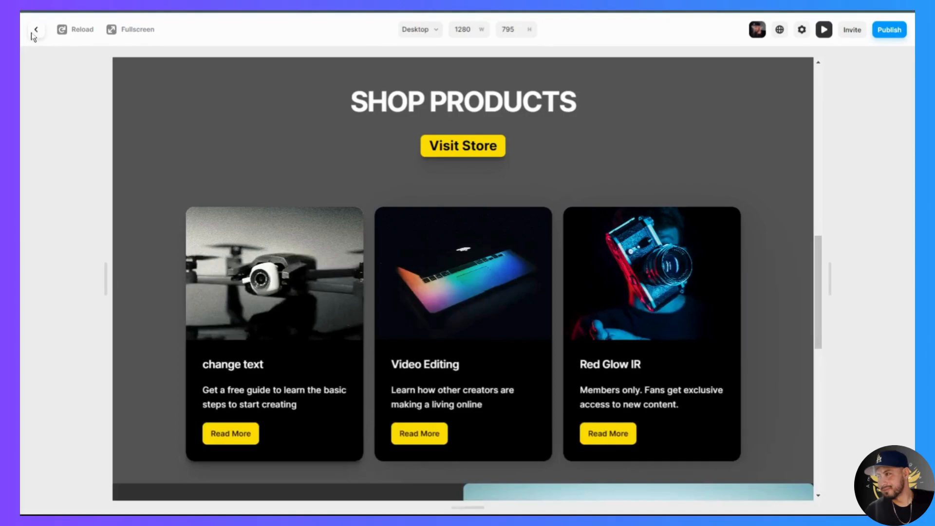
{"action": "left_click", "coordinate": [36, 29]}
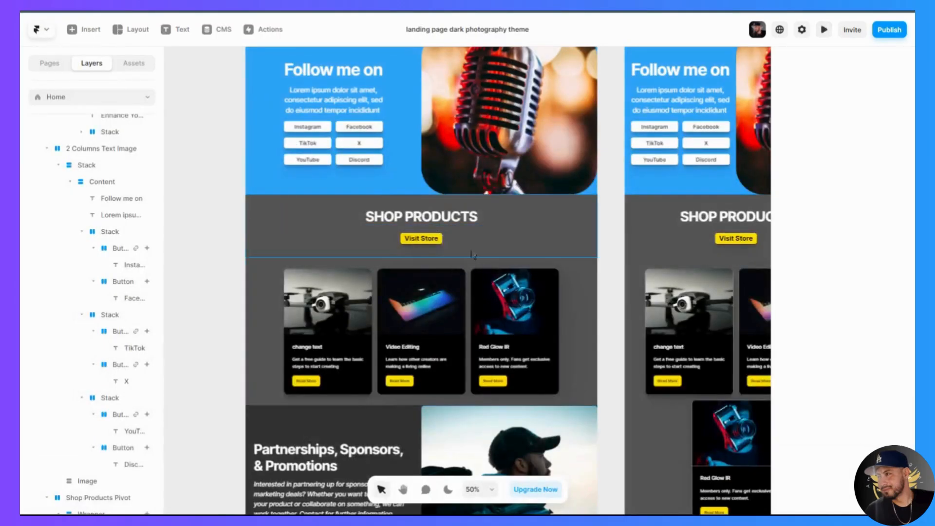
- Check the Visit Store button's link settings and set its text weight to Regular
{"action": "left_click", "coordinate": [441, 240]}
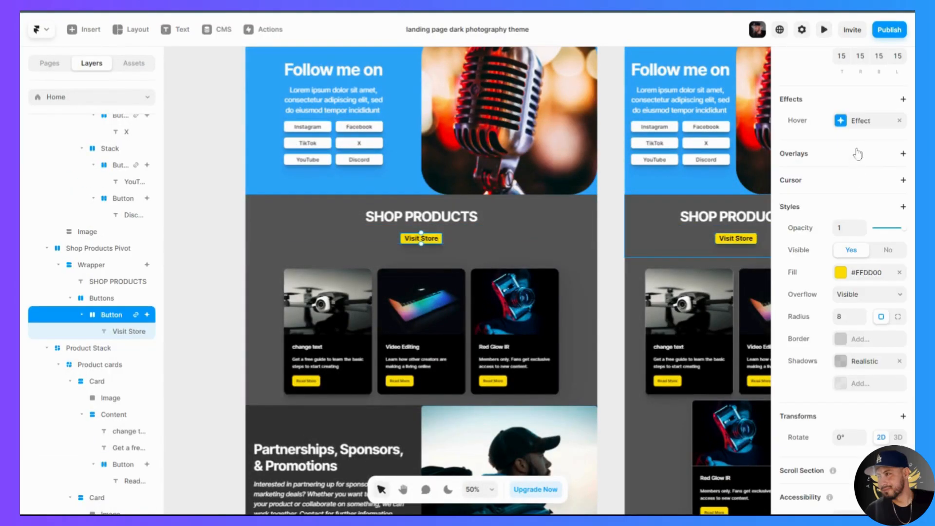
{"action": "scroll", "coordinate": [849, 213], "scroll_direction": "up", "scroll_amount": 10}
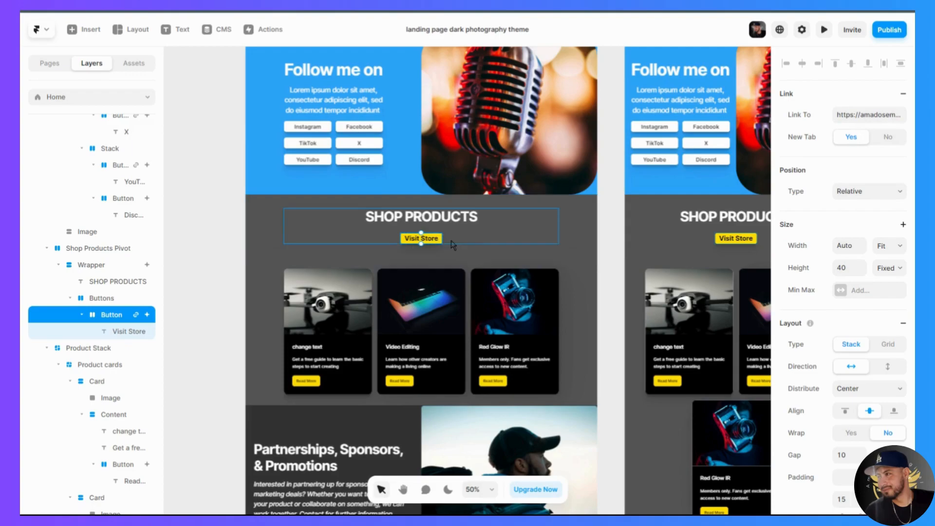
{"action": "left_click", "coordinate": [565, 259]}
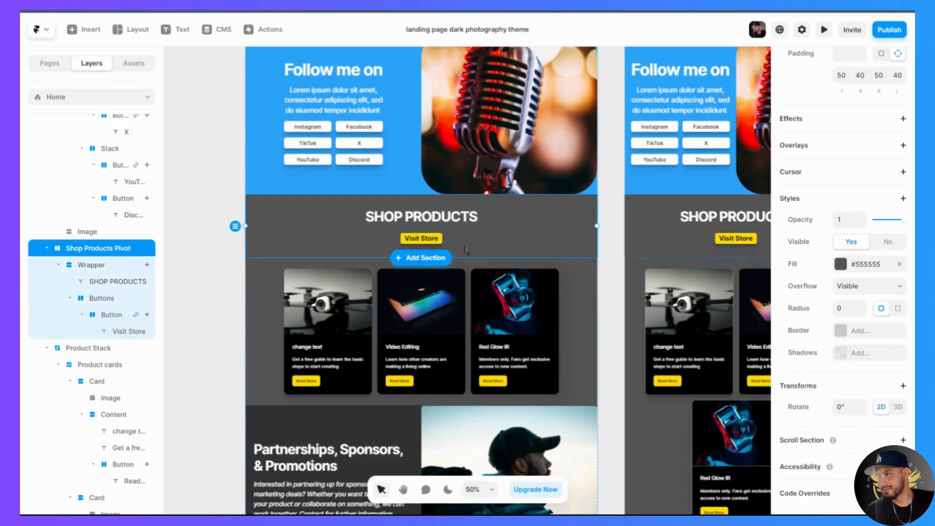
{"action": "left_click", "coordinate": [423, 240]}
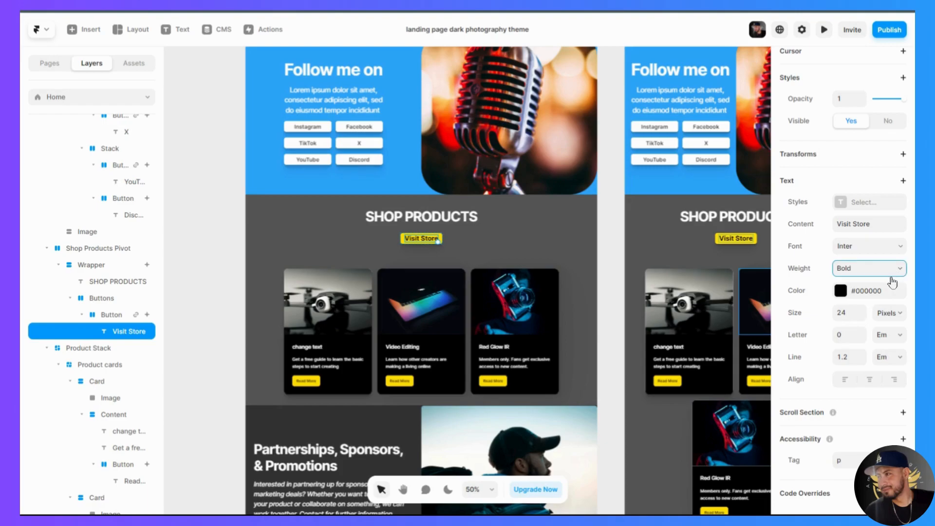
{"action": "left_click", "coordinate": [870, 343]}
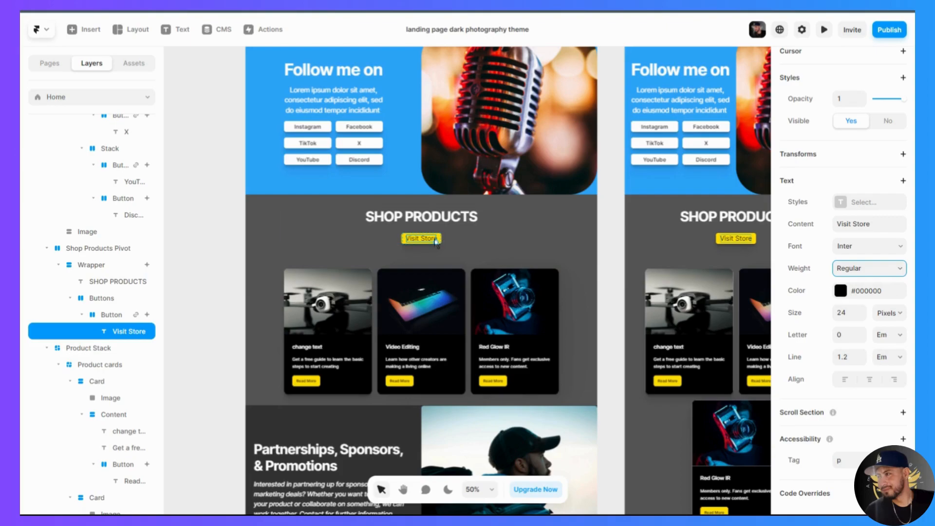
{"action": "key", "text": "Escape"}
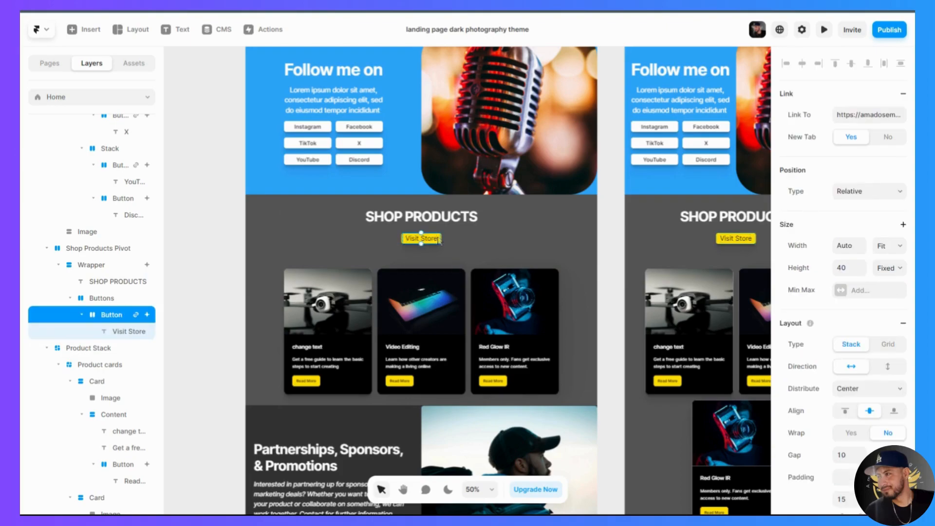
- Set the Shop Products Pivot section's fill to #FFFFFF and its SHOP PRODUCTS heading colour to #000000
{"action": "left_click", "coordinate": [584, 239]}
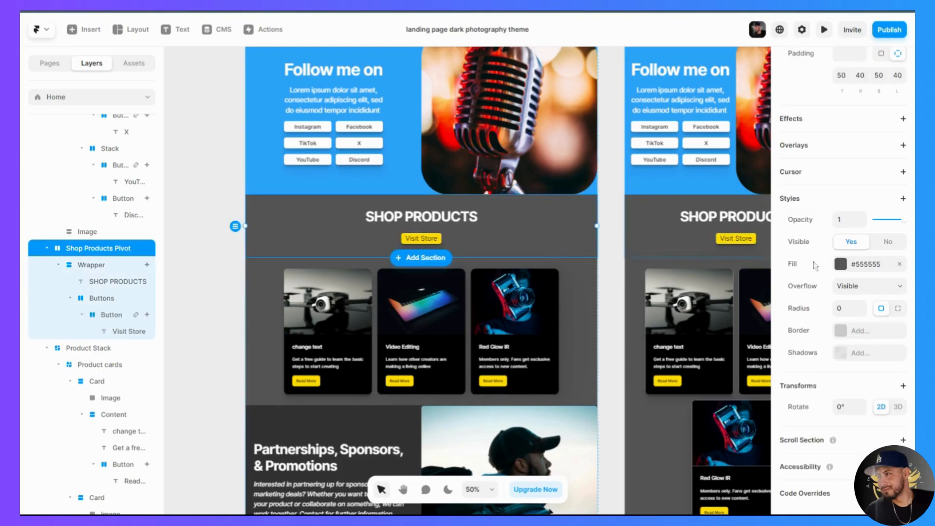
{"action": "left_click", "coordinate": [841, 264]}
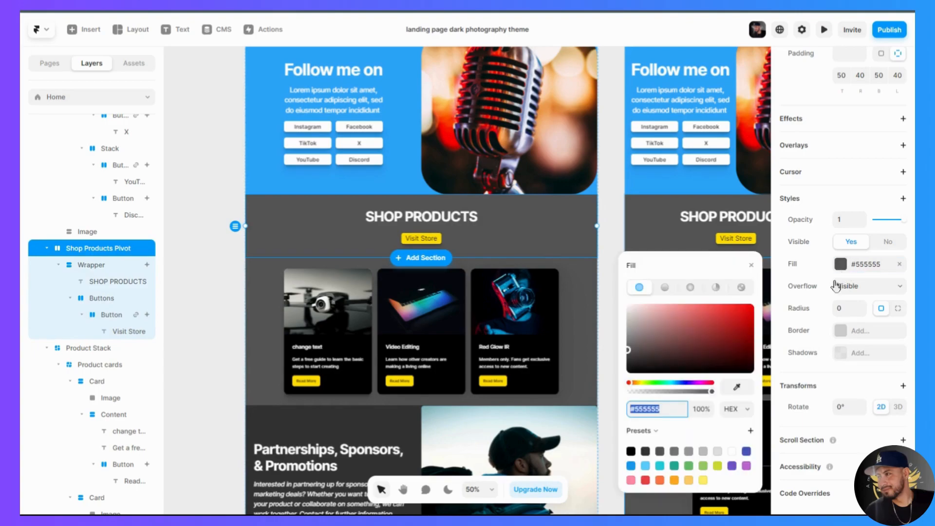
{"action": "left_click", "coordinate": [731, 451]}
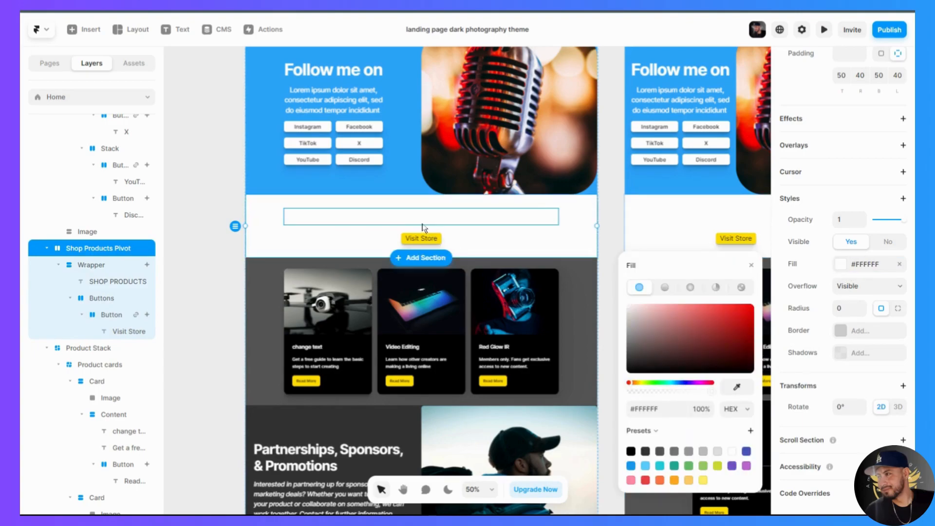
{"action": "left_click", "coordinate": [423, 227]}
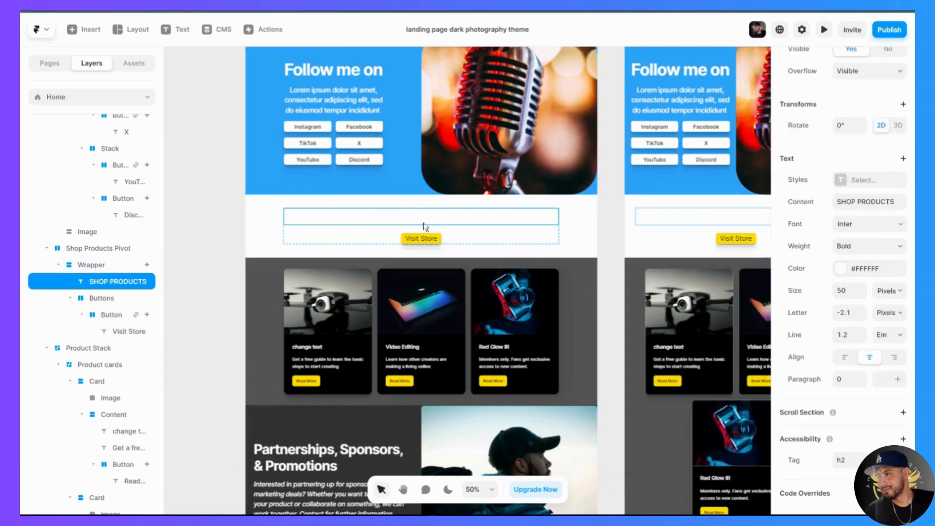
{"action": "left_click", "coordinate": [855, 267]}
{"action": "left_click", "coordinate": [631, 456]}
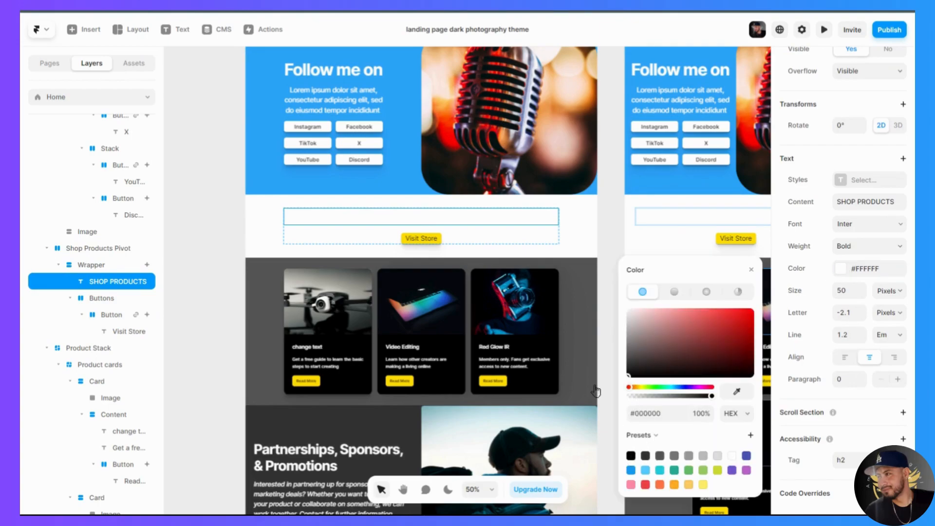
{"action": "left_click", "coordinate": [587, 245]}
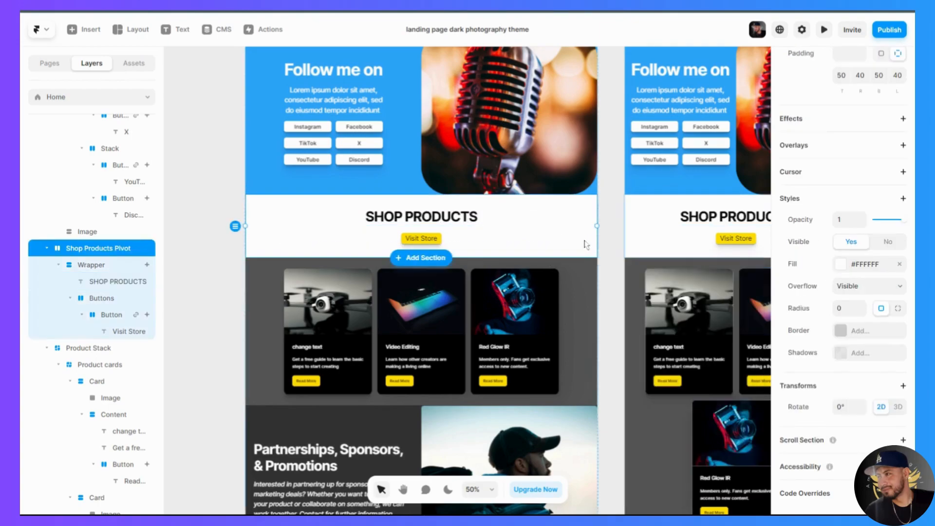
- Set the fill of the Product Stack section behind the product cards to #FFFFFF
{"action": "left_click", "coordinate": [588, 305]}
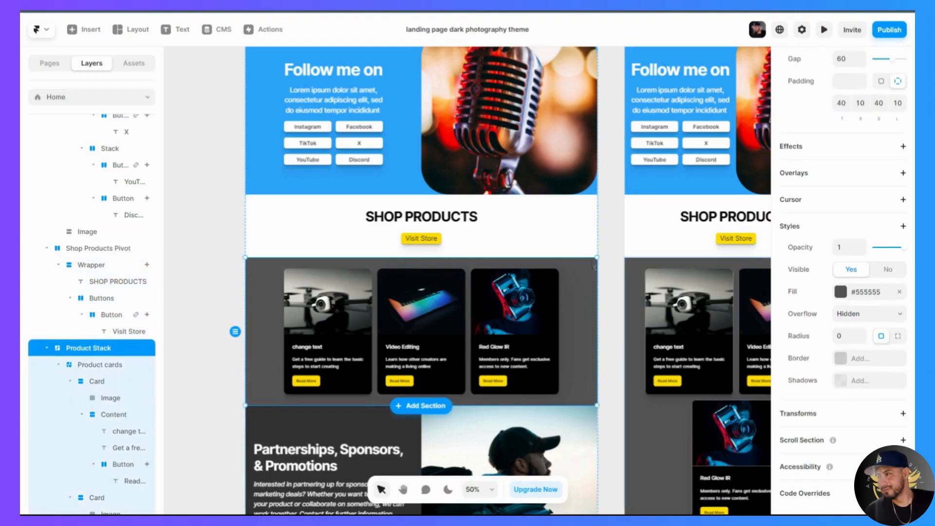
{"action": "left_click", "coordinate": [846, 296]}
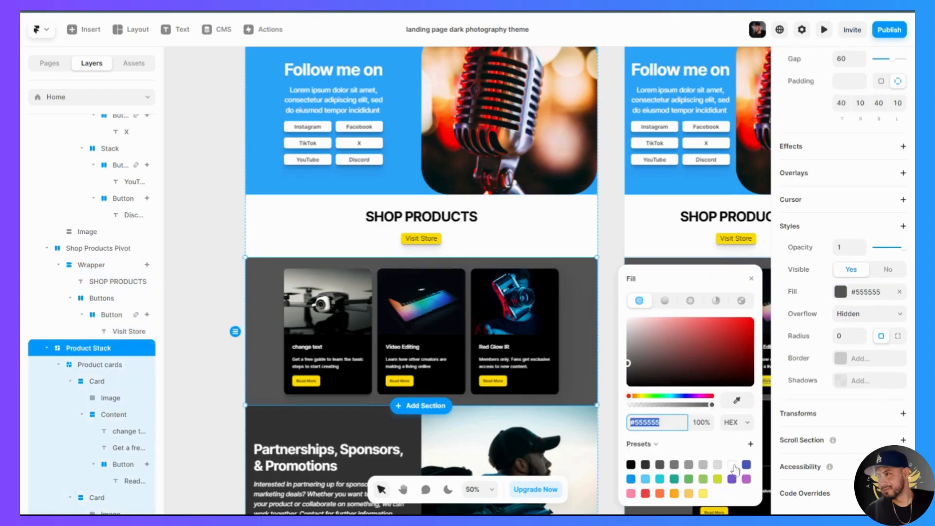
{"action": "left_click", "coordinate": [733, 465]}
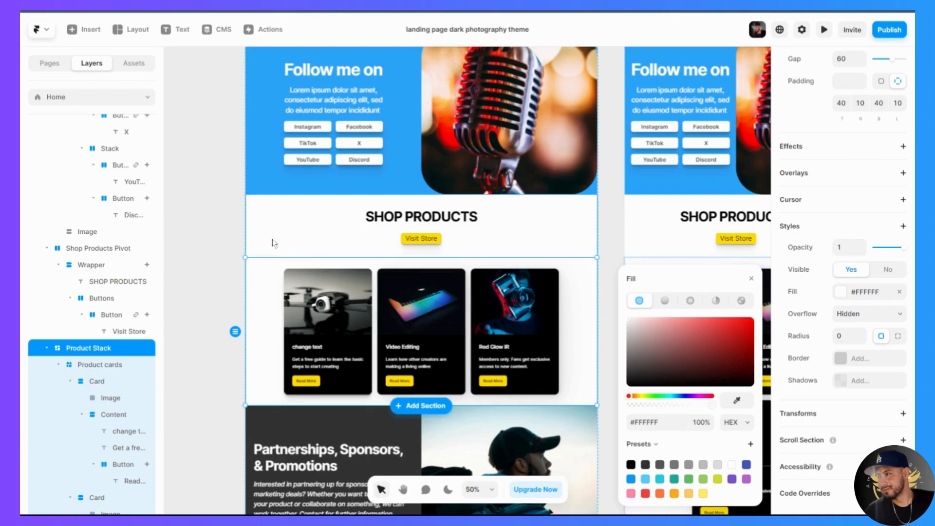
- Set the Visit Store button's fill to the blue preset #1199EE
{"action": "left_click", "coordinate": [439, 241]}
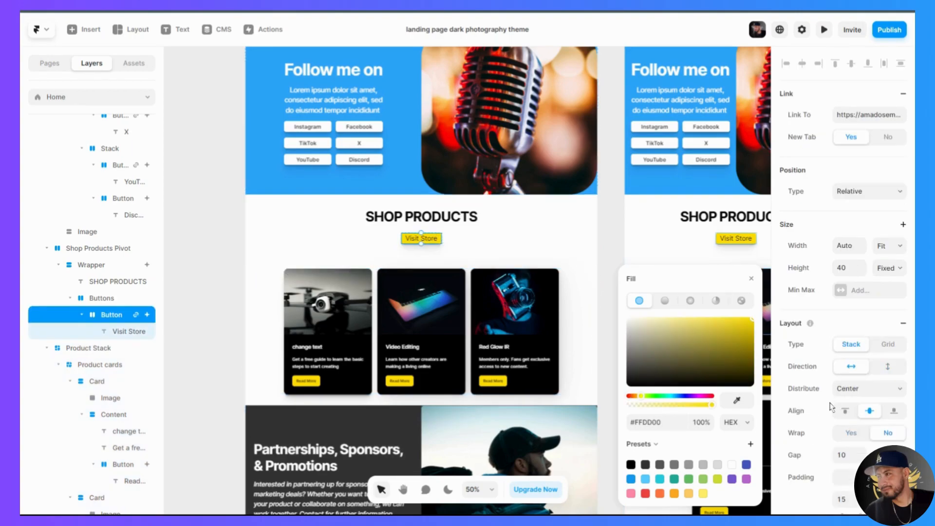
{"action": "scroll", "coordinate": [596, 378], "scroll_direction": "up", "scroll_amount": 1}
{"action": "scroll", "coordinate": [595, 379], "scroll_direction": "down", "scroll_amount": 1}
{"action": "scroll", "coordinate": [838, 426], "scroll_direction": "down", "scroll_amount": 5}
{"action": "scroll", "coordinate": [855, 428], "scroll_direction": "down", "scroll_amount": 5}
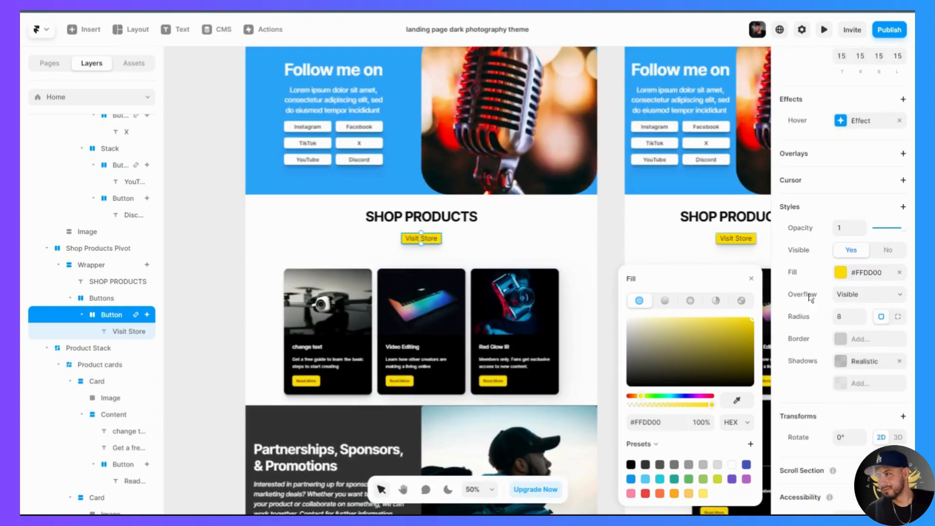
{"action": "left_click", "coordinate": [852, 277]}
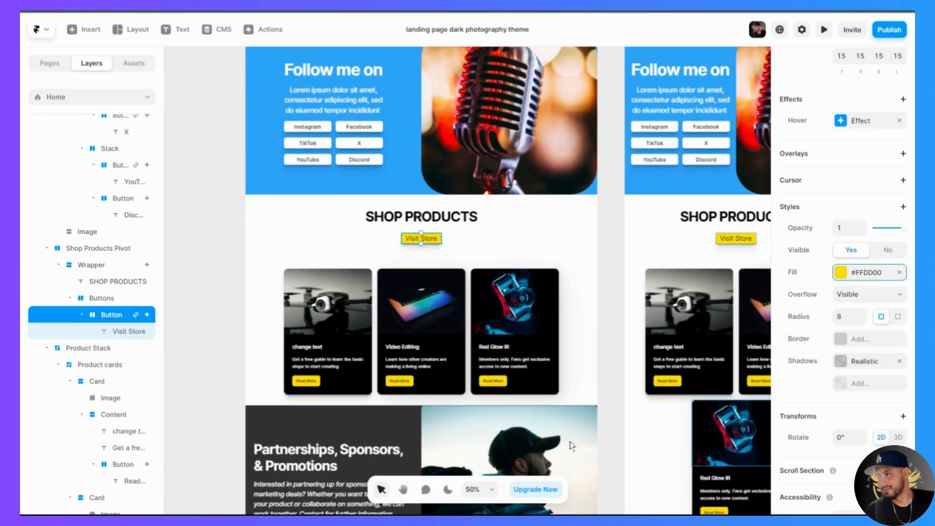
{"action": "left_click", "coordinate": [853, 282]}
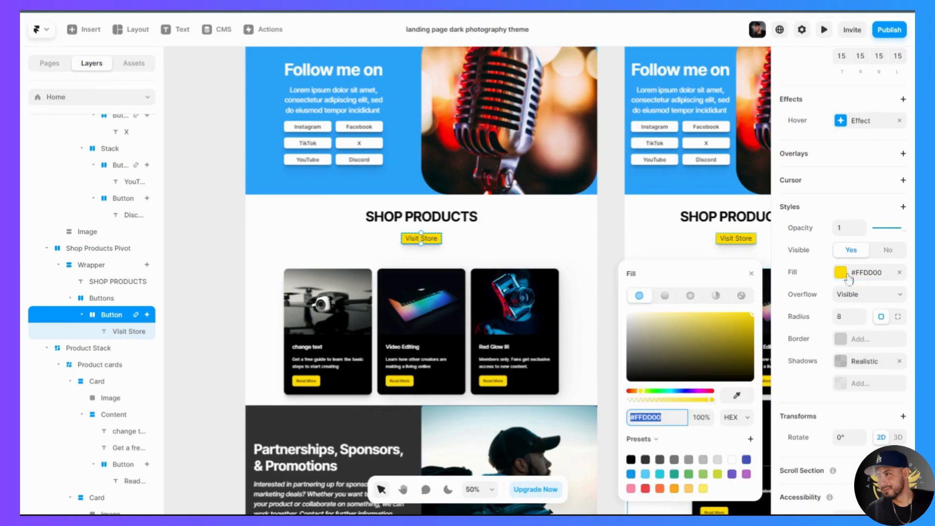
{"action": "left_click", "coordinate": [632, 475]}
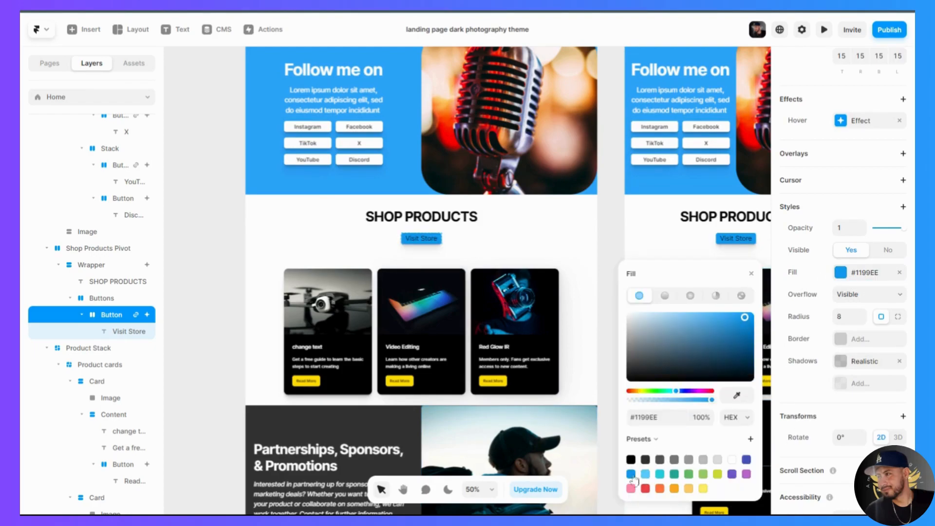
- Set the text colour of the Visit Store button label to #FFFFFF
{"action": "left_click", "coordinate": [428, 245]}
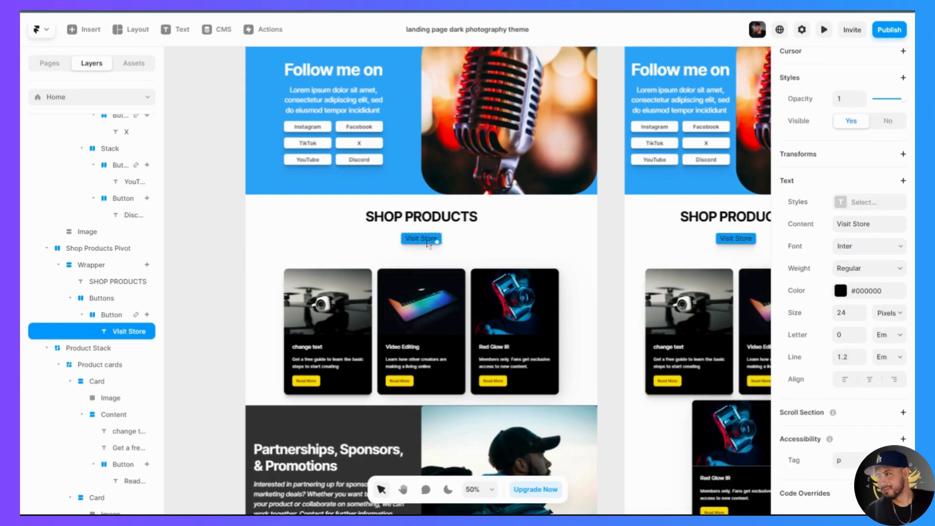
{"action": "left_click", "coordinate": [848, 291]}
{"action": "left_click", "coordinate": [732, 465]}
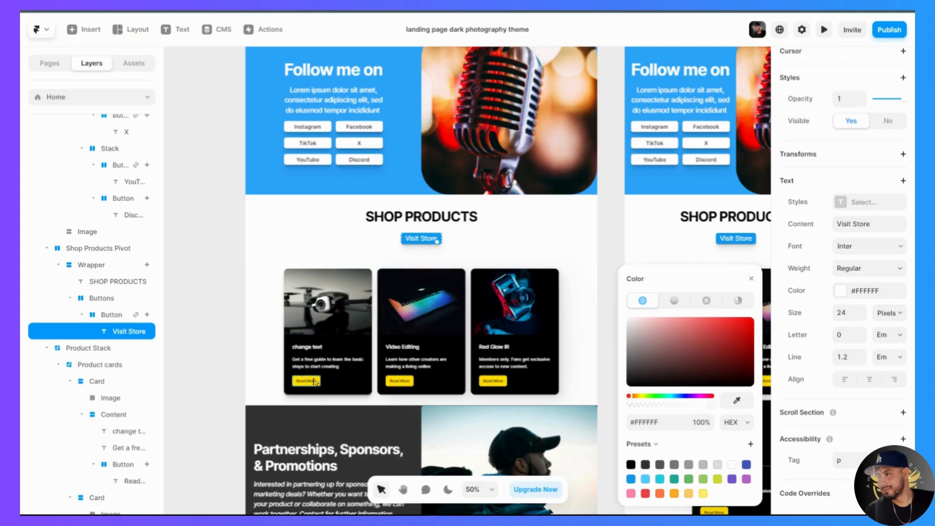
- Set the fill of the Read More buttons on all three product cards to the blue preset #1199EE
{"action": "left_click", "coordinate": [316, 382]}
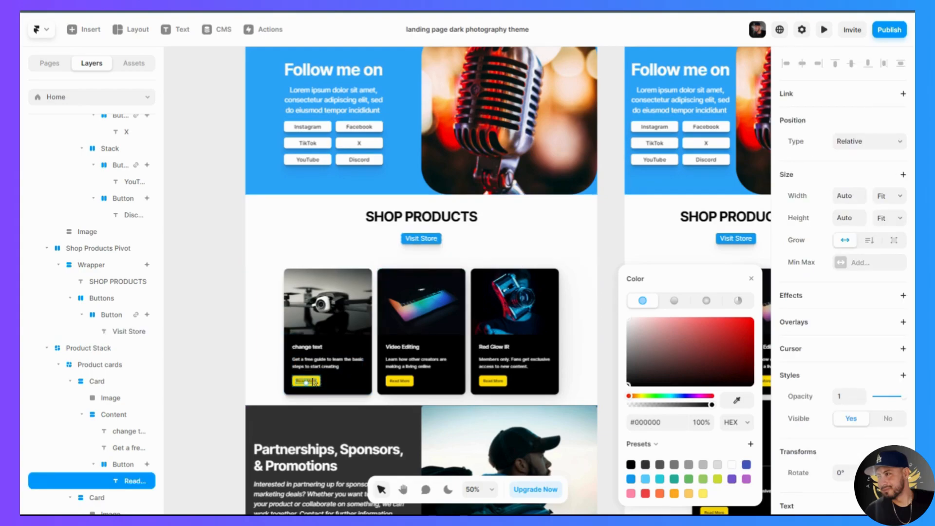
{"action": "left_click", "coordinate": [313, 382]}
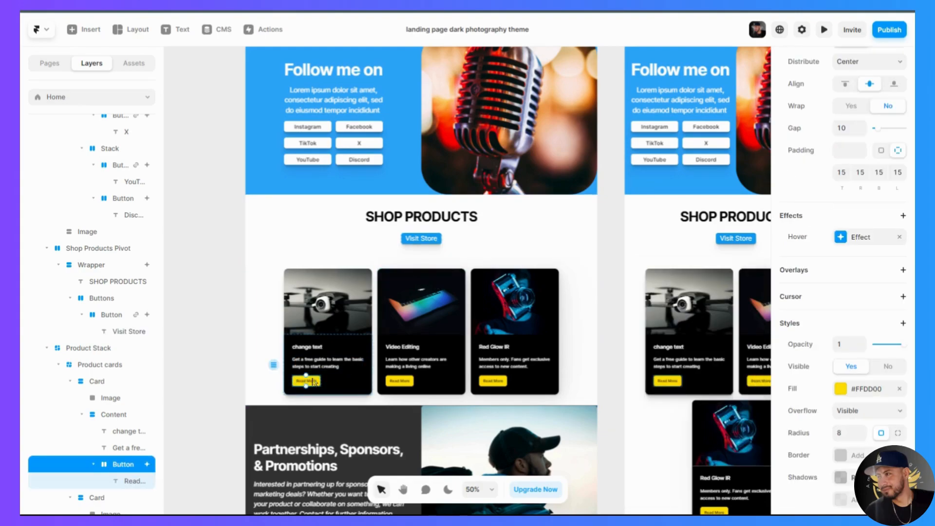
{"action": "left_click", "coordinate": [842, 393]}
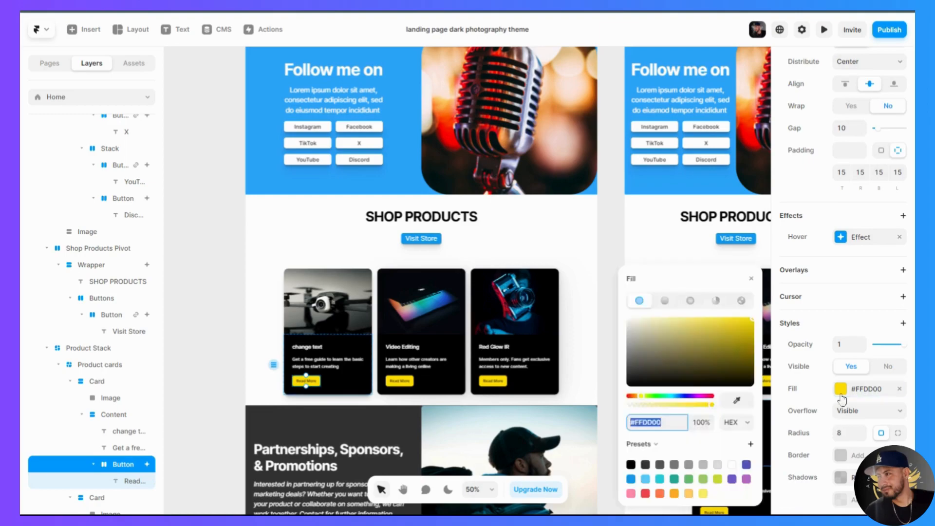
{"action": "left_click", "coordinate": [632, 480]}
{"action": "left_click", "coordinate": [404, 382]}
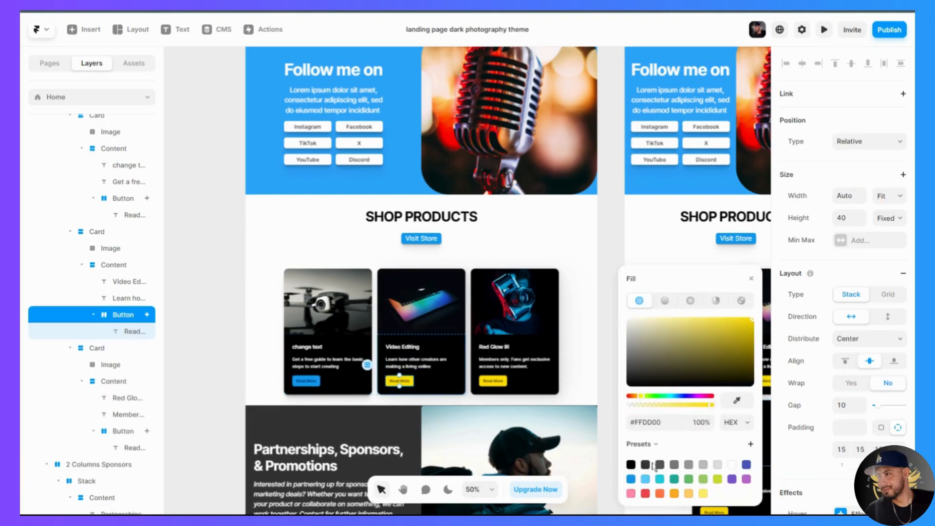
{"action": "left_click", "coordinate": [631, 479]}
{"action": "left_click", "coordinate": [493, 381]}
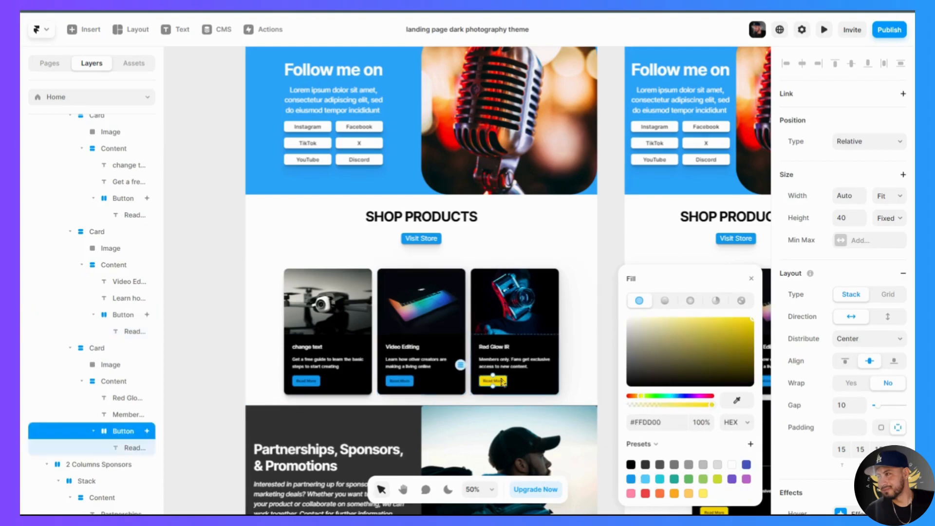
{"action": "left_click", "coordinate": [631, 480]}
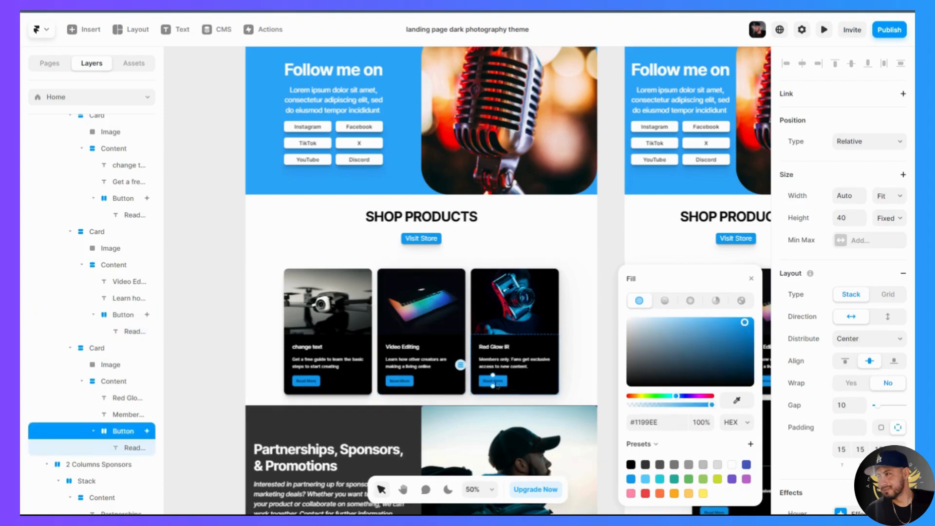
- Set the Read More label text on all three product cards to white, #FFFFFF
{"action": "left_click", "coordinate": [494, 384]}
{"action": "left_click", "coordinate": [502, 383]}
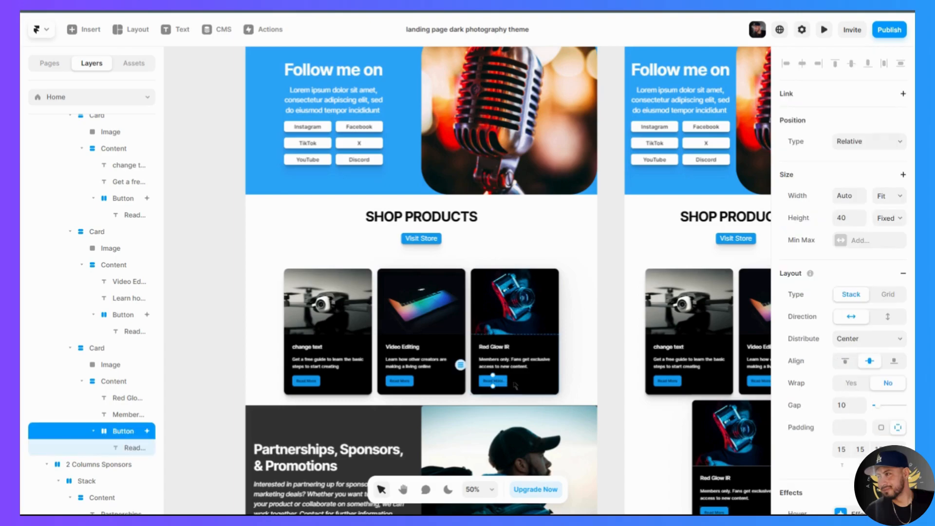
{"action": "scroll", "coordinate": [499, 397], "scroll_direction": "up", "scroll_amount": 1}
{"action": "scroll", "coordinate": [499, 397], "scroll_direction": "up", "scroll_amount": 2}
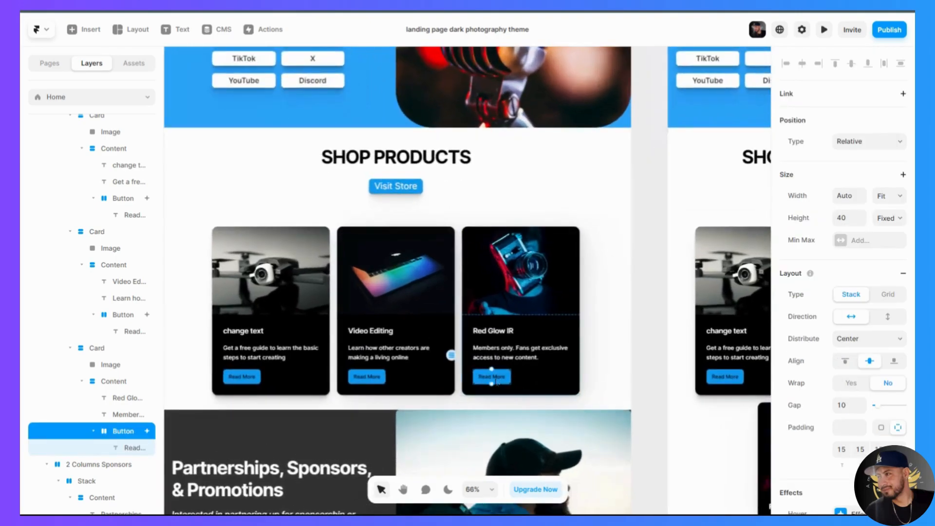
{"action": "left_click", "coordinate": [492, 378]}
{"action": "left_click", "coordinate": [529, 378]}
{"action": "left_click", "coordinate": [500, 381]}
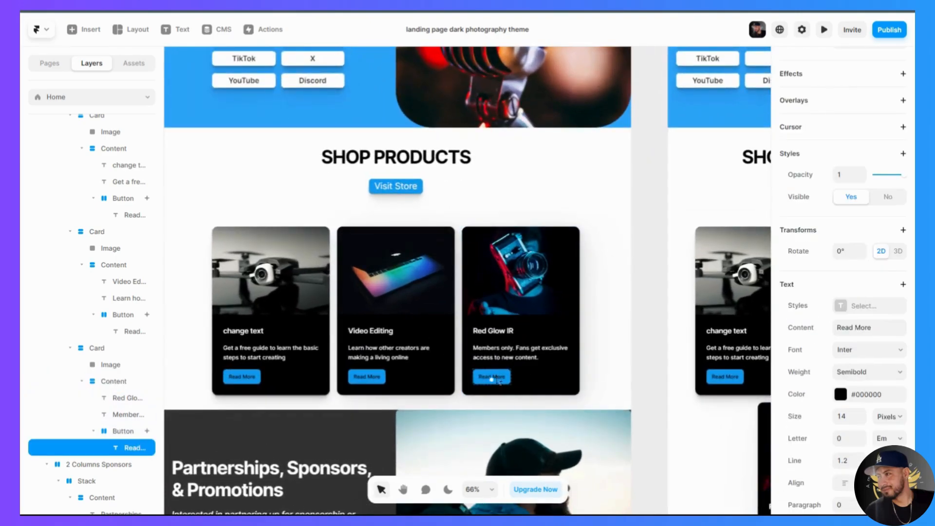
{"action": "left_click", "coordinate": [842, 395]}
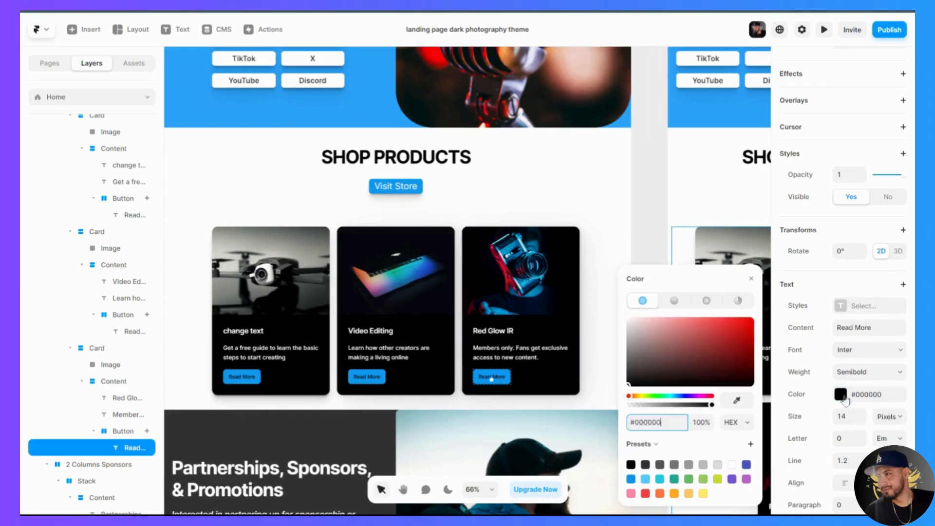
{"action": "left_click", "coordinate": [732, 465]}
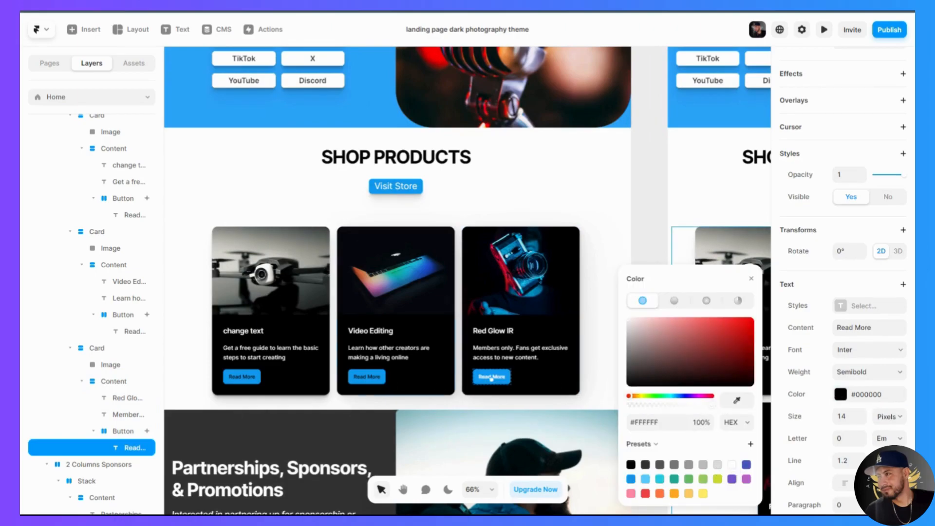
{"action": "left_click", "coordinate": [375, 378]}
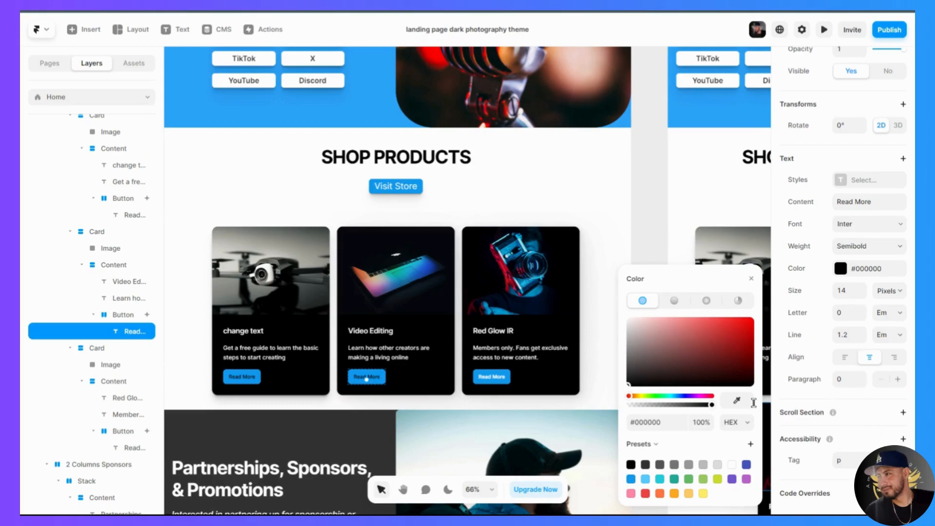
{"action": "left_click", "coordinate": [732, 465]}
{"action": "left_click", "coordinate": [242, 377]}
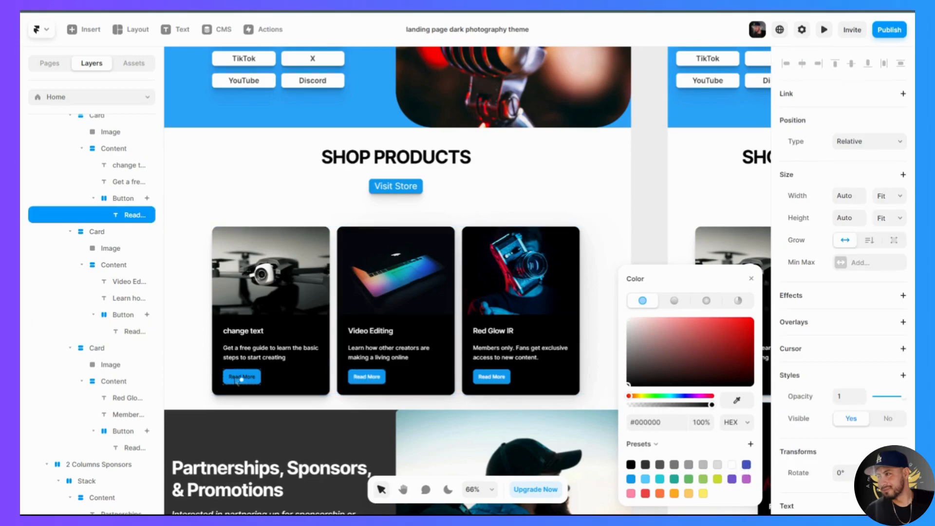
{"action": "left_click", "coordinate": [731, 466]}
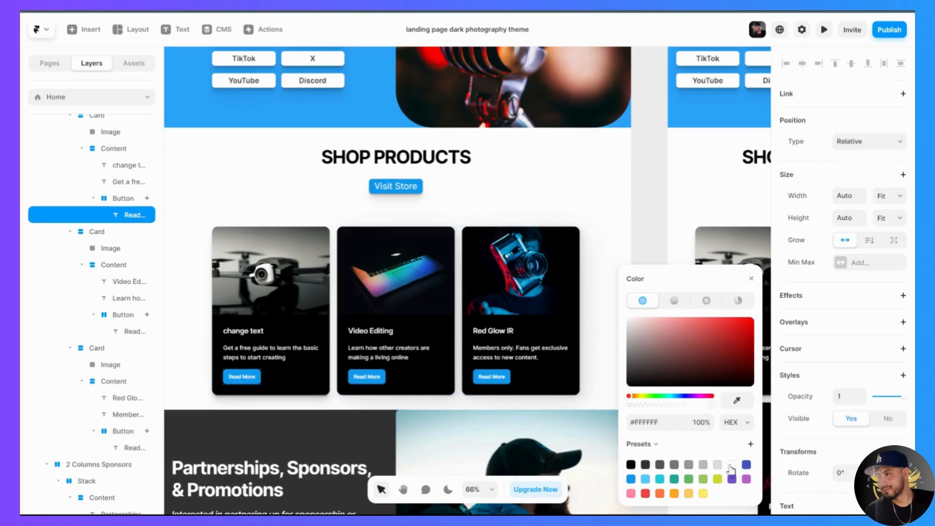
{"action": "scroll", "coordinate": [537, 431], "scroll_direction": "down", "scroll_amount": 5}
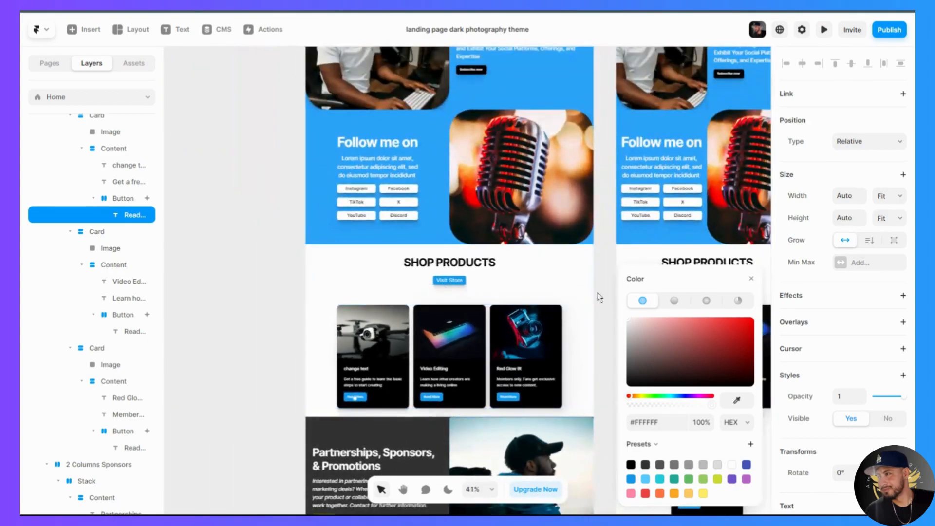
{"action": "left_click", "coordinate": [591, 347]}
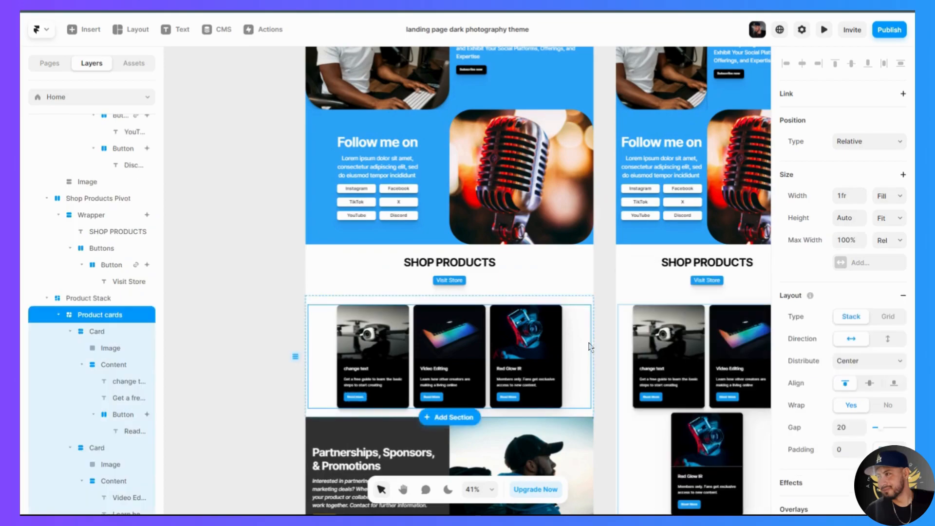
{"action": "left_click", "coordinate": [589, 279]}
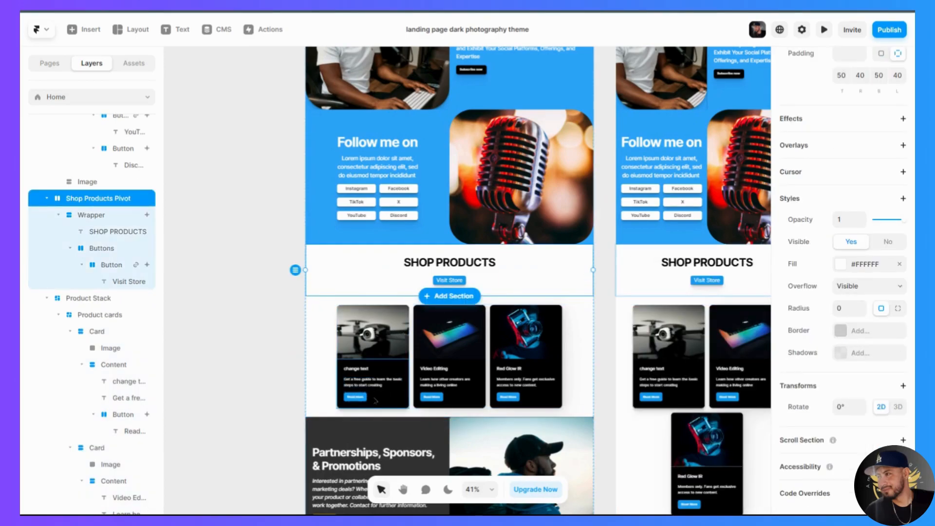
- Open the link setting of the first product card's Read More button and remove its empty link
{"action": "scroll", "coordinate": [373, 402], "scroll_direction": "up", "scroll_amount": 3}
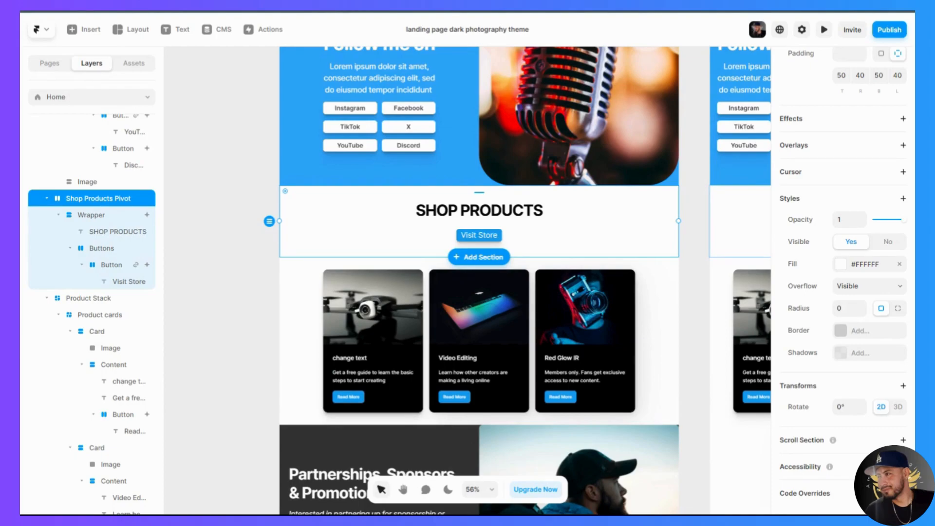
{"action": "left_click", "coordinate": [358, 398]}
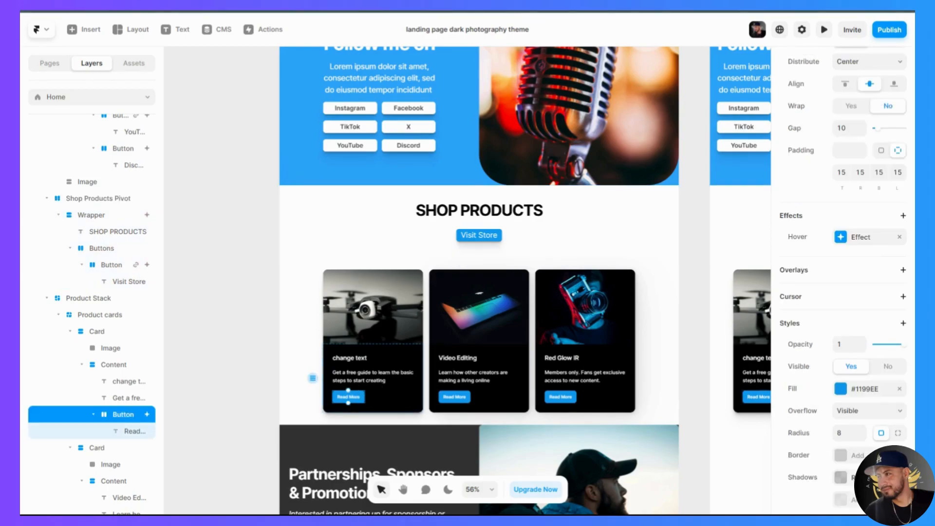
{"action": "scroll", "coordinate": [863, 313], "scroll_direction": "up", "scroll_amount": 1}
{"action": "scroll", "coordinate": [863, 313], "scroll_direction": "up", "scroll_amount": 5}
{"action": "scroll", "coordinate": [828, 100], "scroll_direction": "up", "scroll_amount": 1}
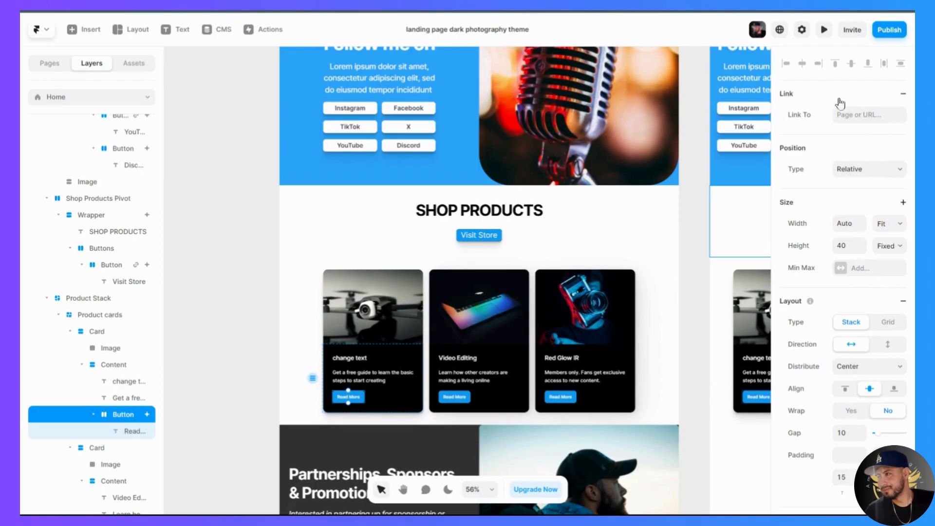
{"action": "left_click", "coordinate": [904, 93]}
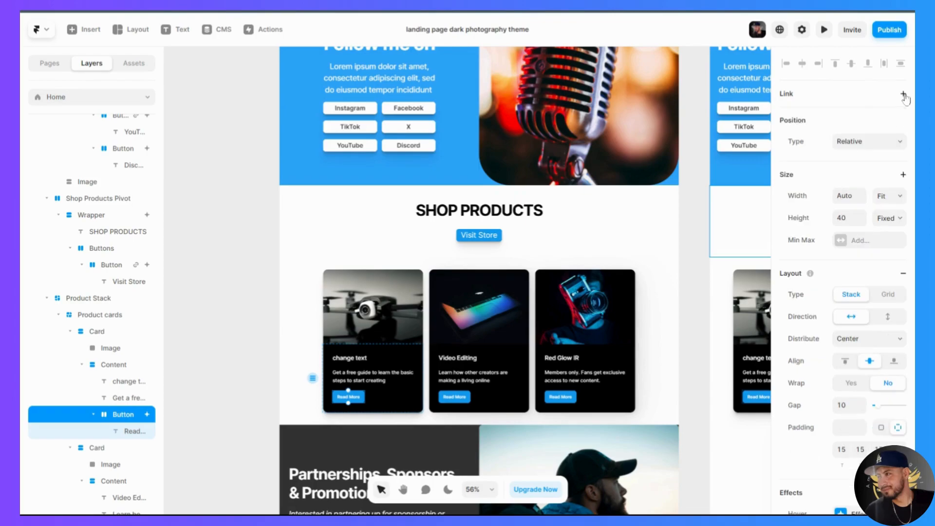
- Duplicate the first product card, with the drone image, three times within the Product cards stack
{"action": "scroll", "coordinate": [668, 353], "scroll_direction": "down", "scroll_amount": 1}
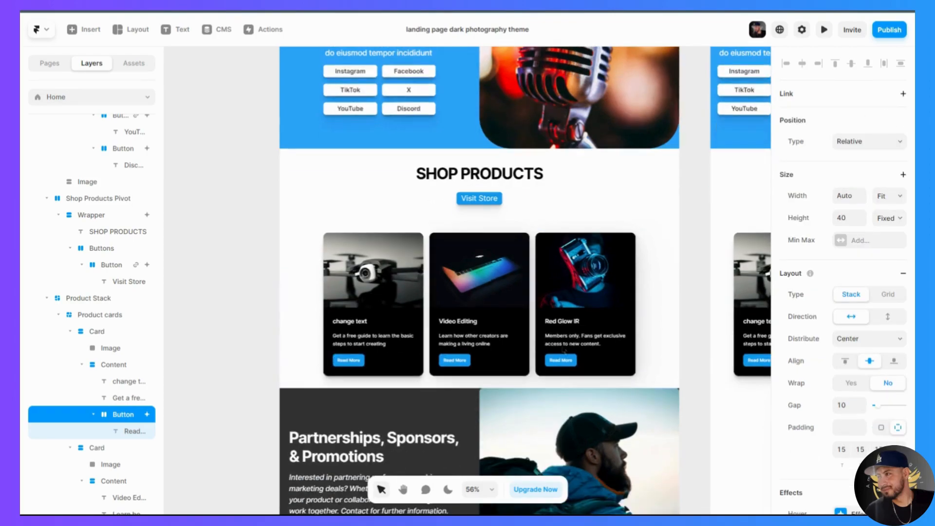
{"action": "left_click", "coordinate": [668, 353]}
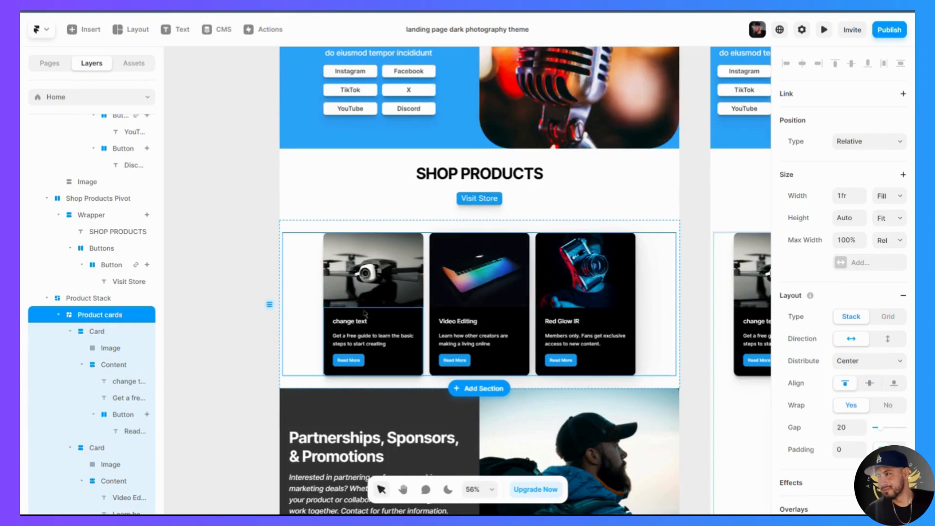
{"action": "left_click", "coordinate": [369, 327]}
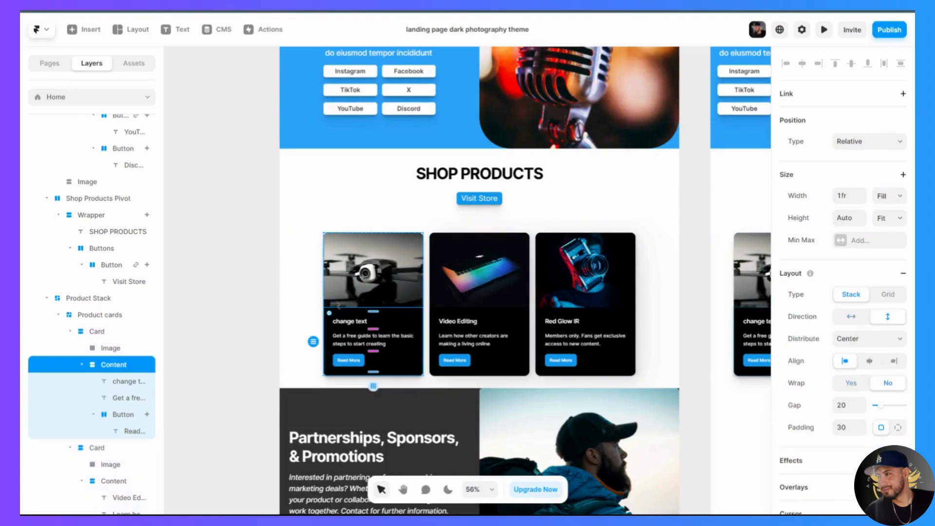
{"action": "left_click", "coordinate": [97, 333]}
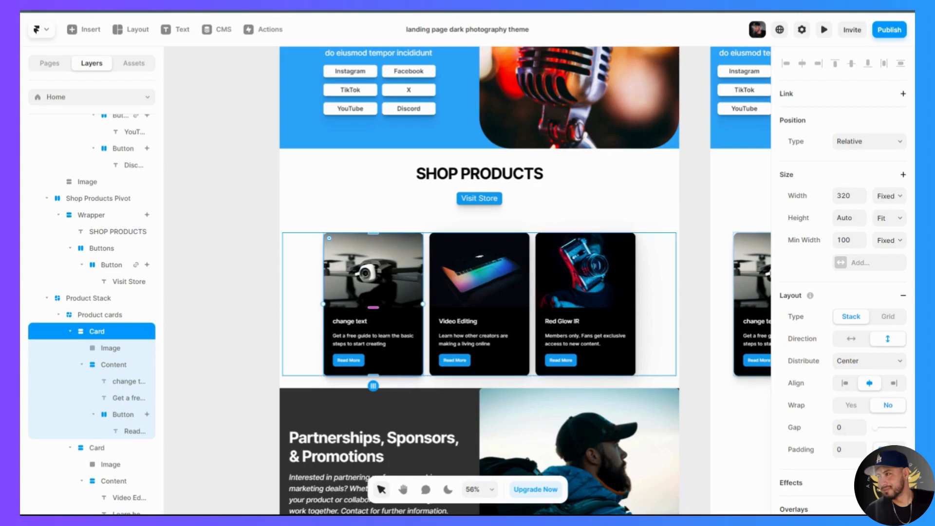
{"action": "key", "text": "ctrl+d"}
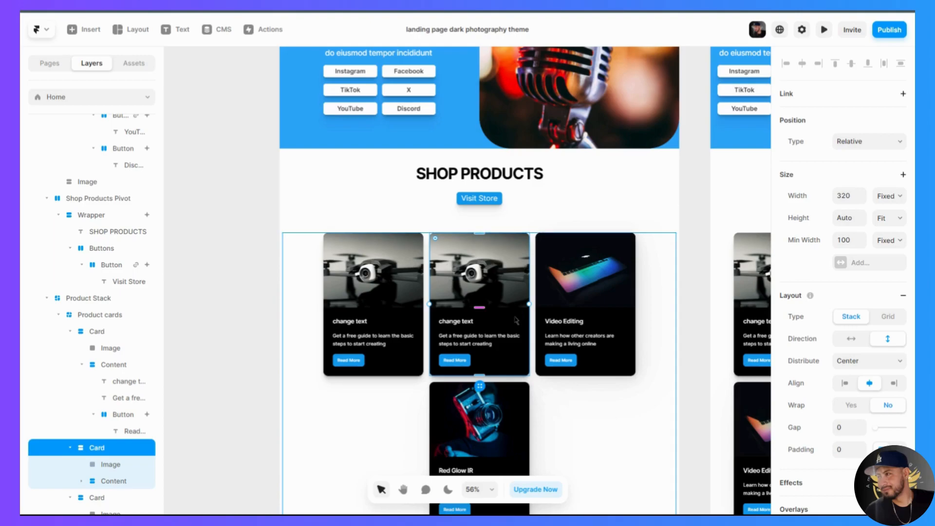
{"action": "key", "text": "ctrl+d"}
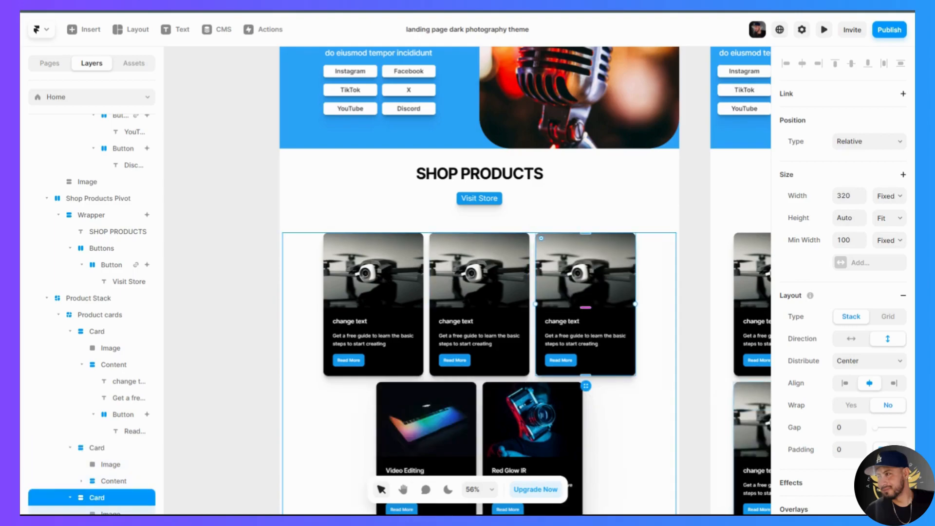
{"action": "key", "text": "ctrl+d"}
{"action": "scroll", "coordinate": [376, 397], "scroll_direction": "down", "scroll_amount": 1}
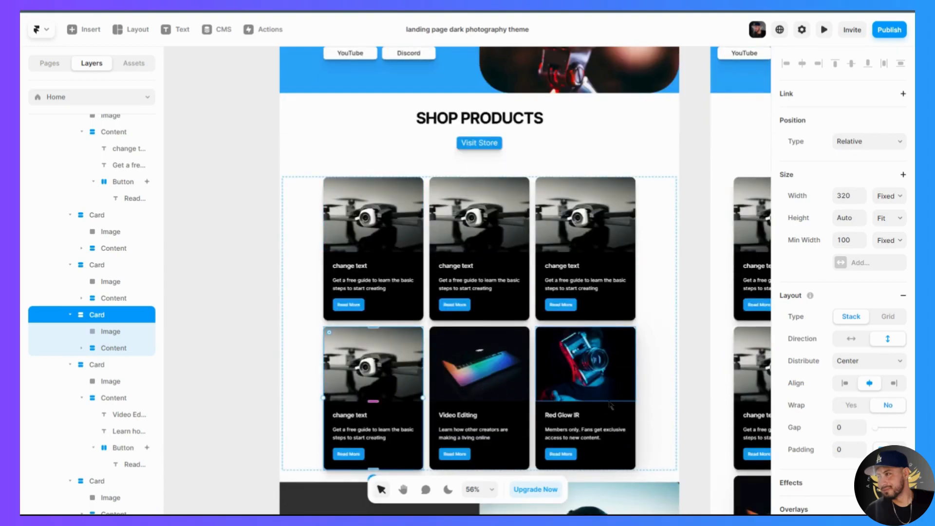
- Delete the three duplicated drone product cards so only the three original cards remain in the Shop Products section
{"action": "key", "text": "Delete"}
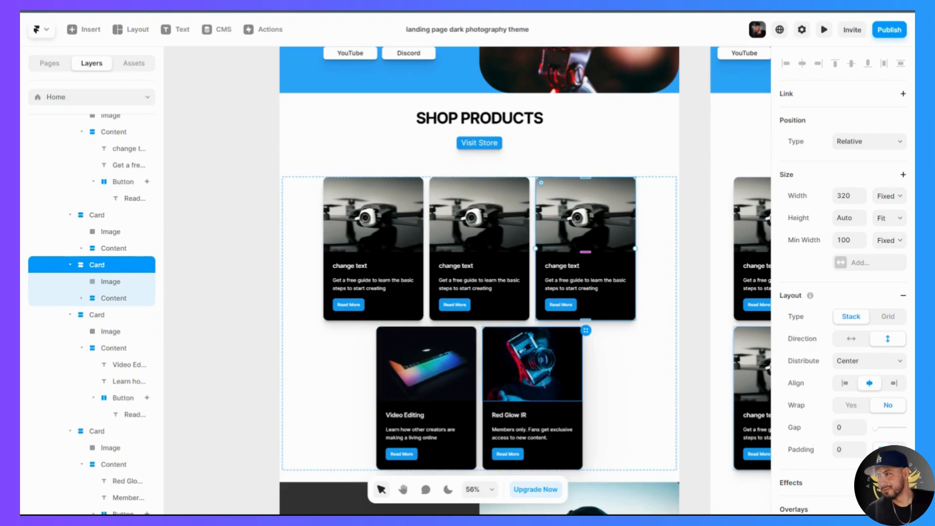
{"action": "scroll", "coordinate": [503, 387], "scroll_direction": "down", "scroll_amount": 2}
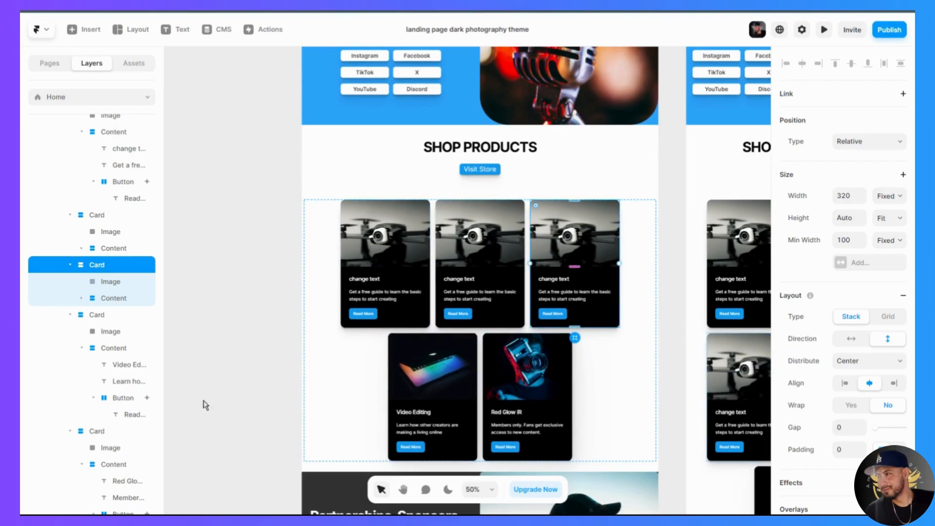
{"action": "left_click", "coordinate": [70, 265]}
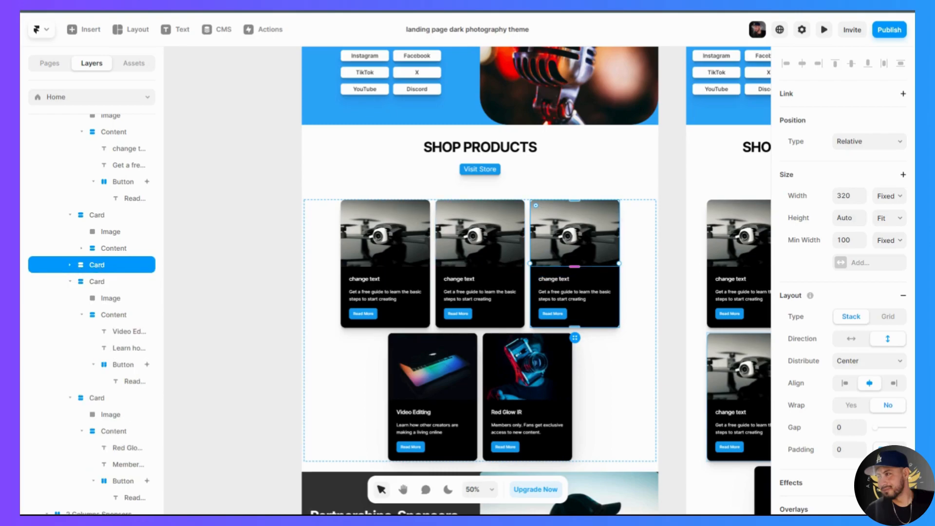
{"action": "key", "text": "Delete"}
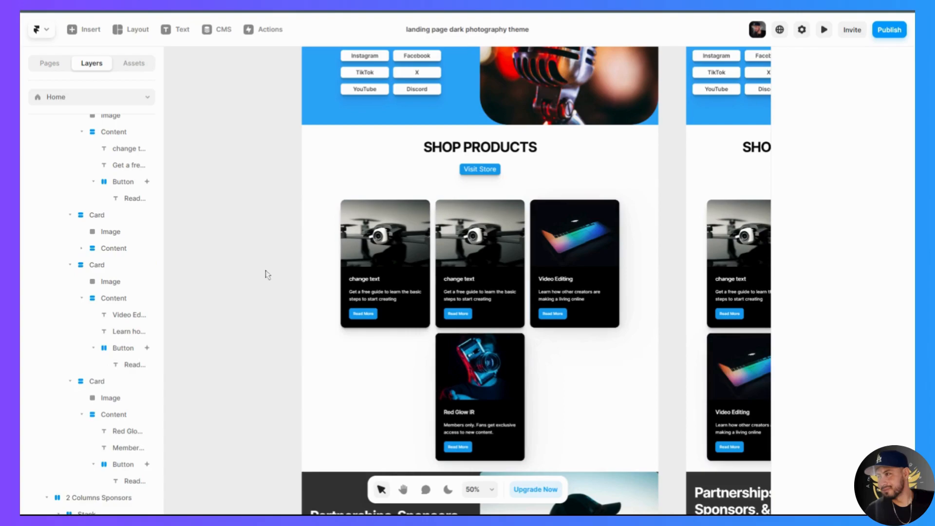
{"action": "left_click", "coordinate": [99, 218]}
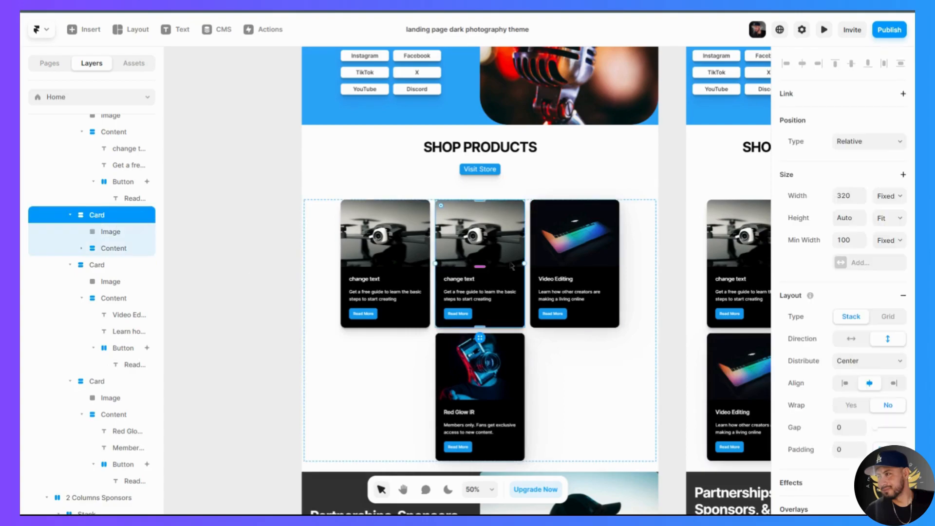
{"action": "key", "text": "Delete"}
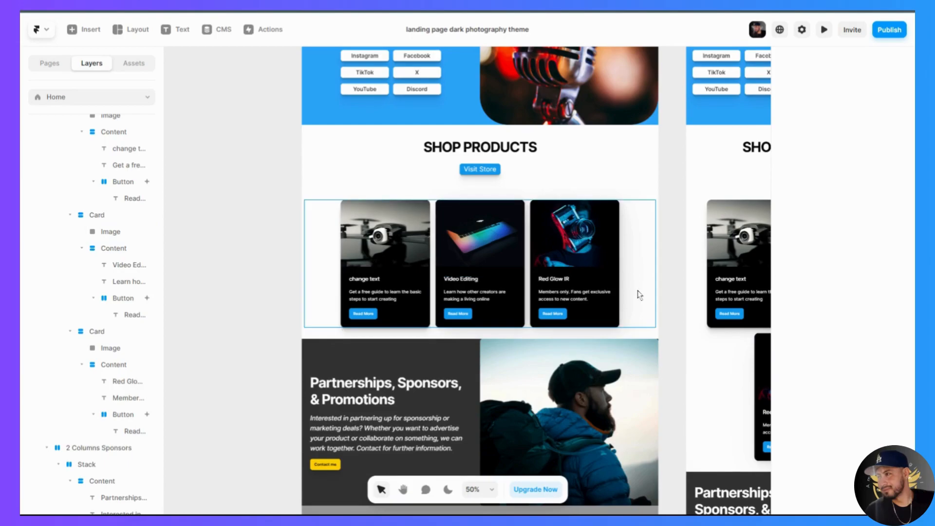
{"action": "scroll", "coordinate": [650, 305], "scroll_direction": "up", "scroll_amount": 2}
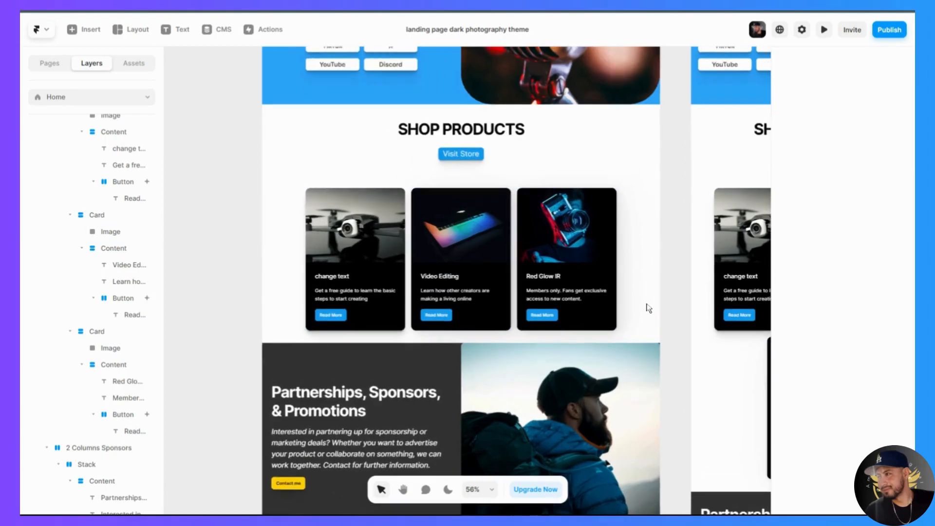
- Inspect the image fill settings and the text layers of the Red Glow IR product card
{"action": "left_click", "coordinate": [592, 229]}
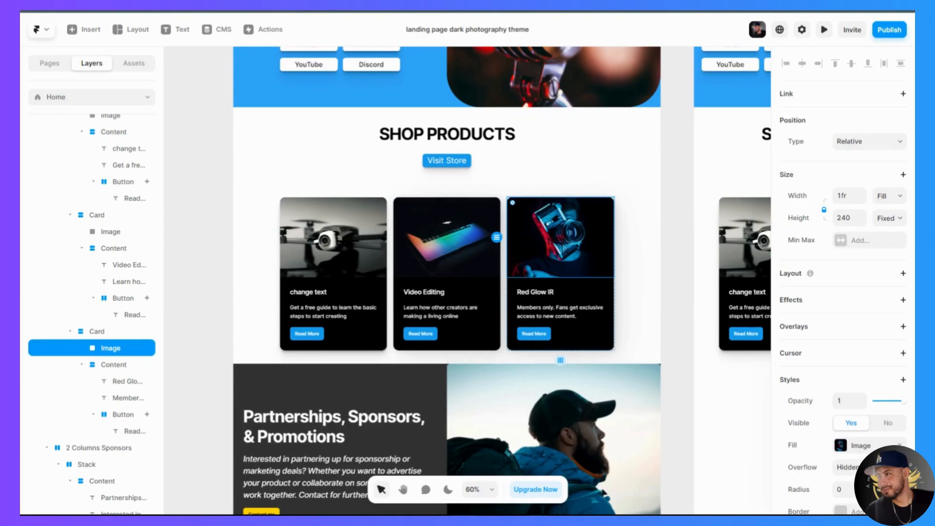
{"action": "left_click", "coordinate": [872, 447]}
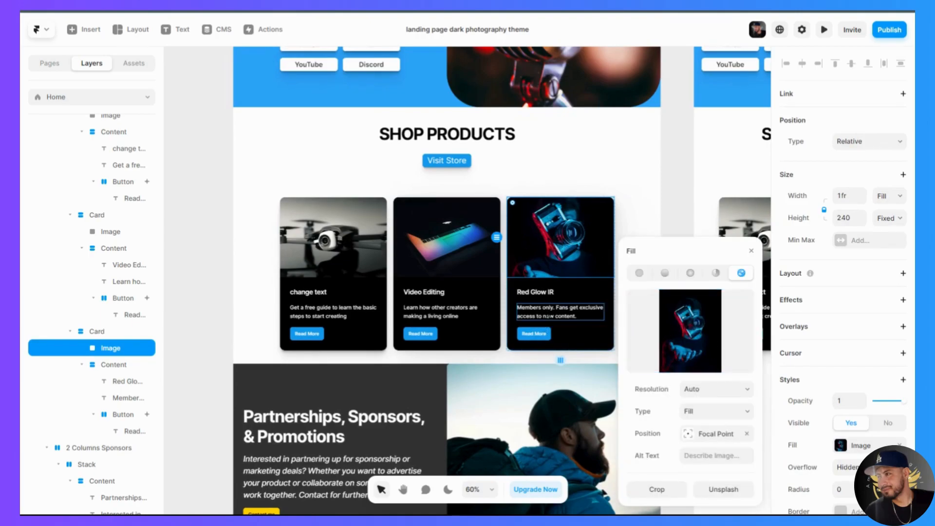
{"action": "left_click", "coordinate": [540, 309]}
{"action": "left_click", "coordinate": [539, 294]}
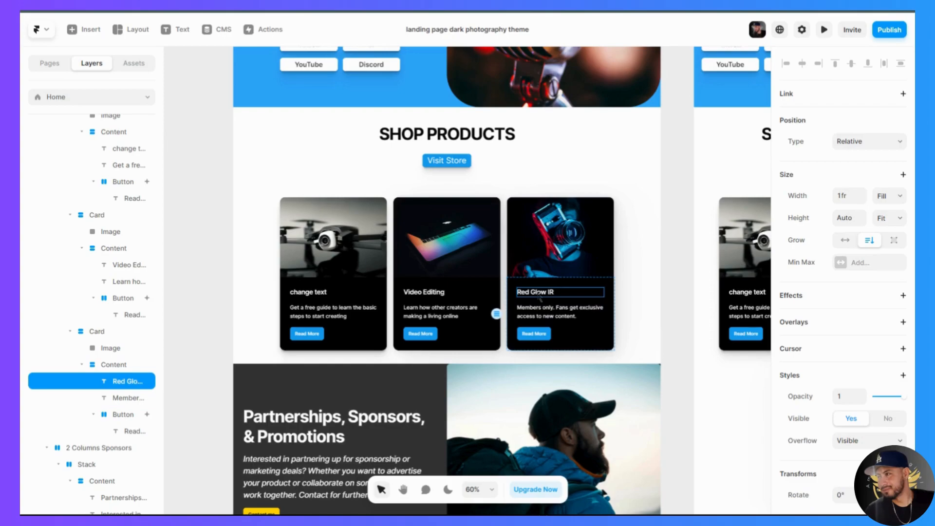
- Set the fill of the Content area on all three product cards to the light grey preset #BBBBBB
{"action": "left_click", "coordinate": [385, 298]}
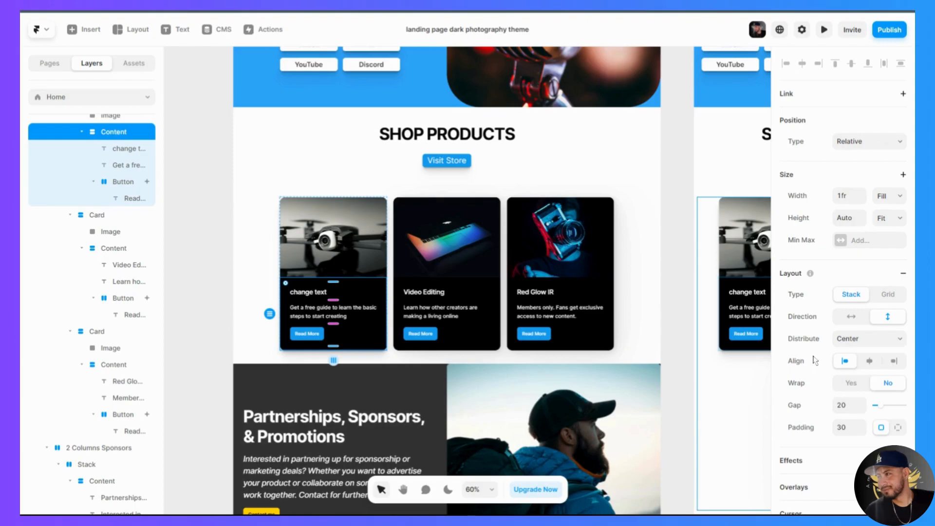
{"action": "scroll", "coordinate": [782, 388], "scroll_direction": "down", "scroll_amount": 6}
{"action": "left_click", "coordinate": [841, 274]}
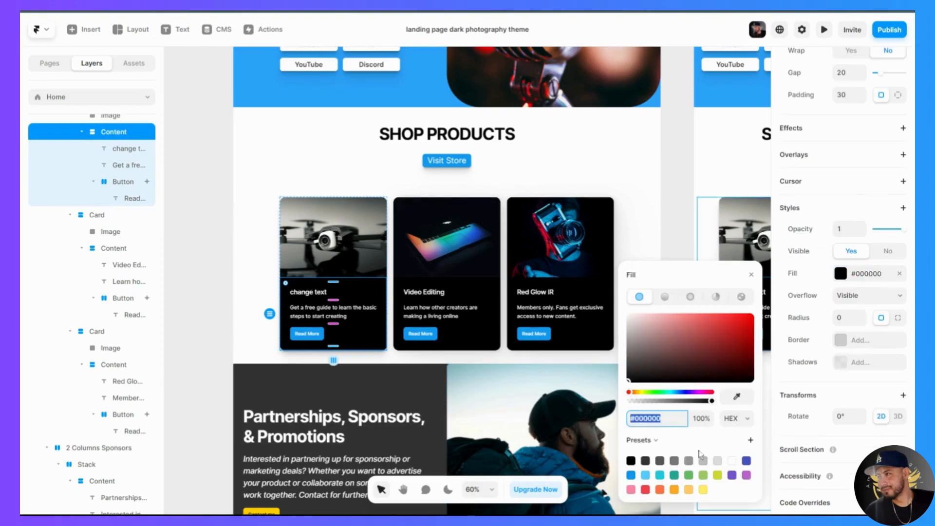
{"action": "left_click", "coordinate": [704, 461]}
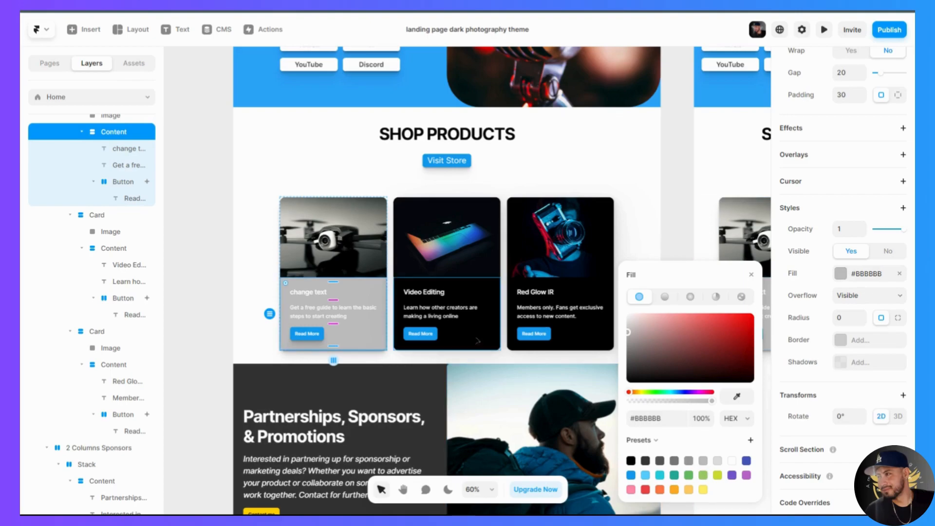
{"action": "left_click", "coordinate": [496, 300]}
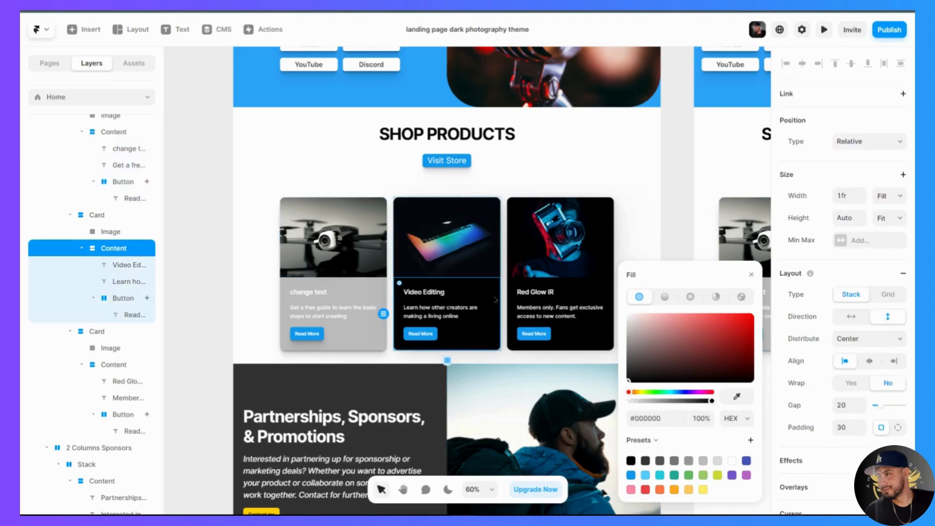
{"action": "left_click", "coordinate": [689, 462]}
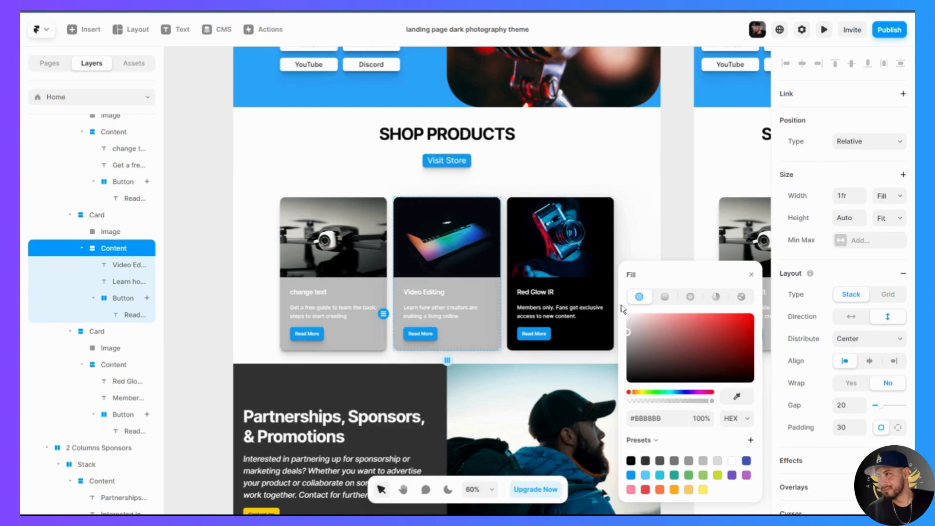
{"action": "left_click", "coordinate": [608, 291]}
{"action": "left_click", "coordinate": [609, 292]}
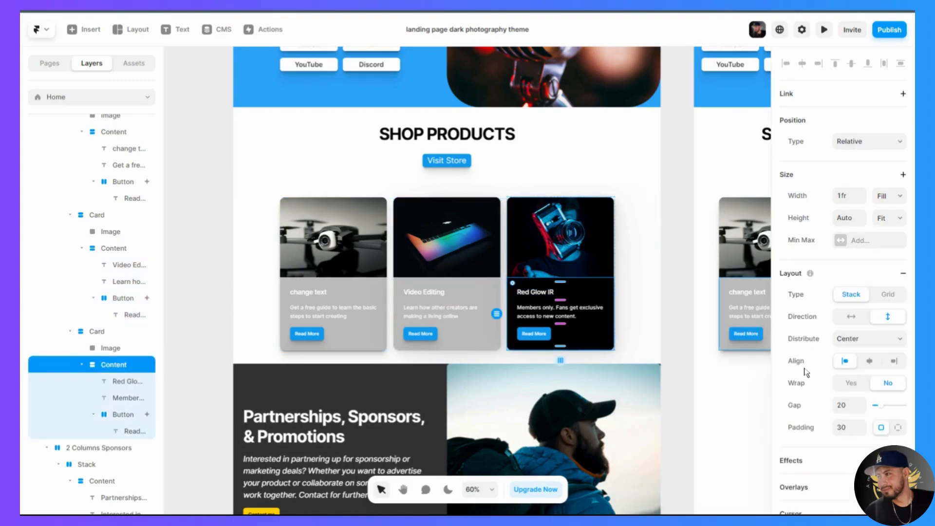
{"action": "scroll", "coordinate": [848, 399], "scroll_direction": "down", "scroll_amount": 5}
{"action": "left_click", "coordinate": [850, 330]}
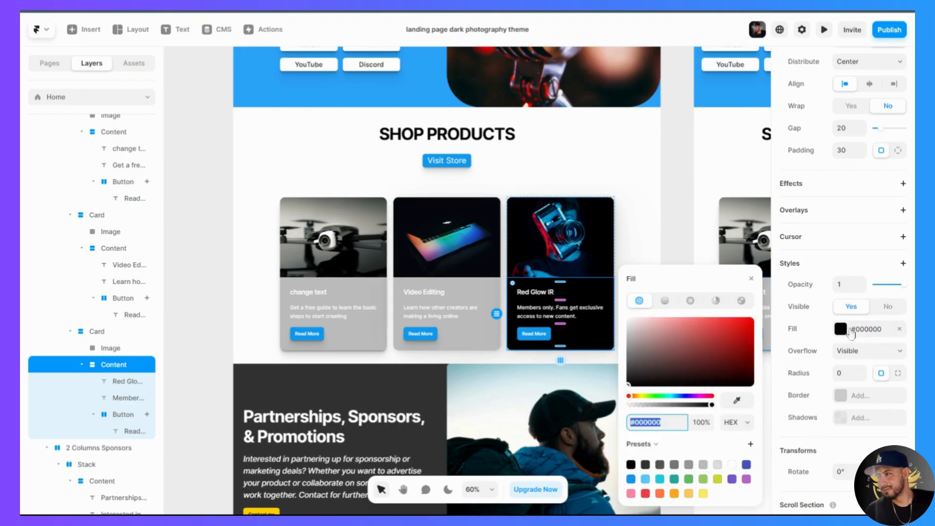
{"action": "left_click", "coordinate": [703, 465]}
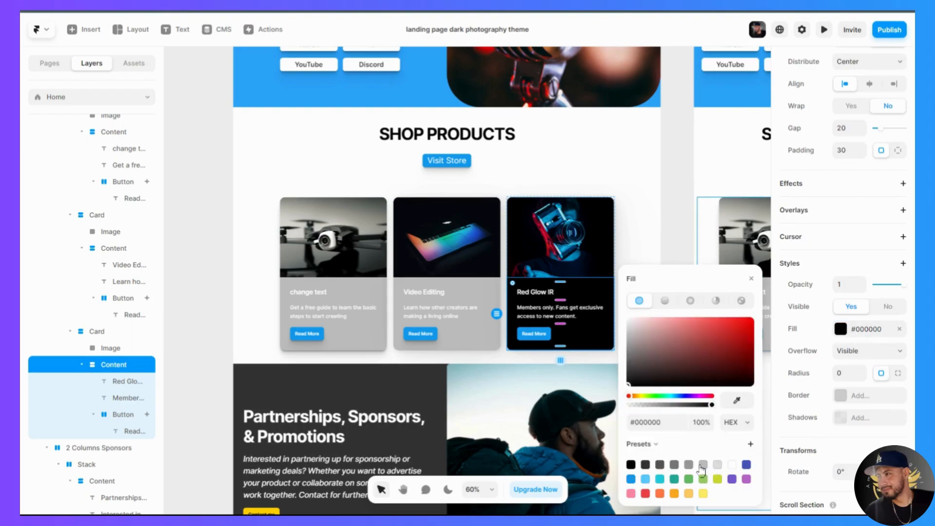
- Set the description and title text of the drone product card to black, #000000
{"action": "left_click", "coordinate": [317, 311]}
{"action": "scroll", "coordinate": [828, 390], "scroll_direction": "down", "scroll_amount": 5}
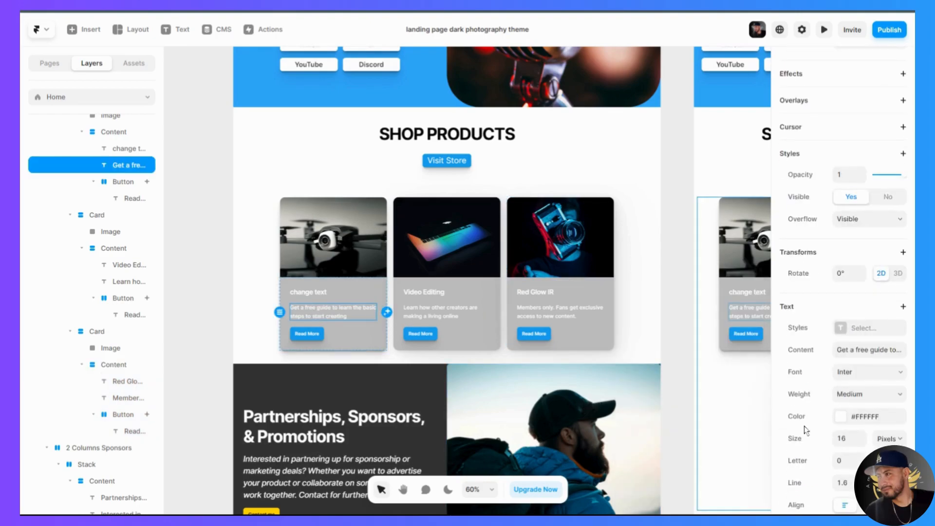
{"action": "left_click", "coordinate": [839, 418]}
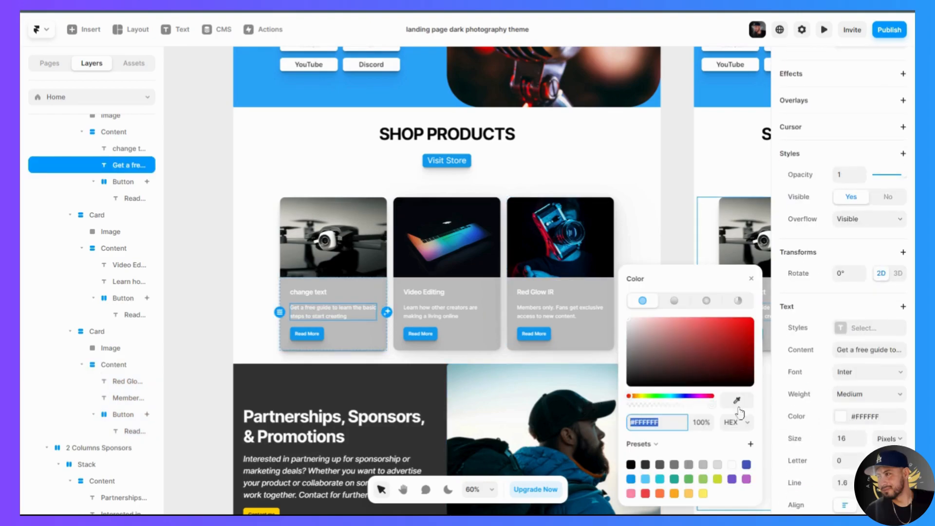
{"action": "left_click", "coordinate": [630, 464]}
{"action": "left_click", "coordinate": [314, 293]}
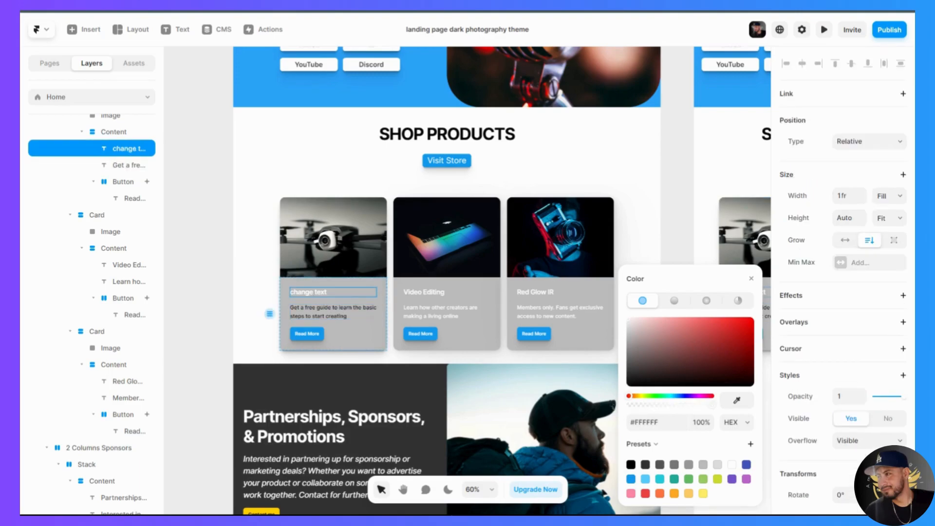
{"action": "left_click", "coordinate": [630, 465]}
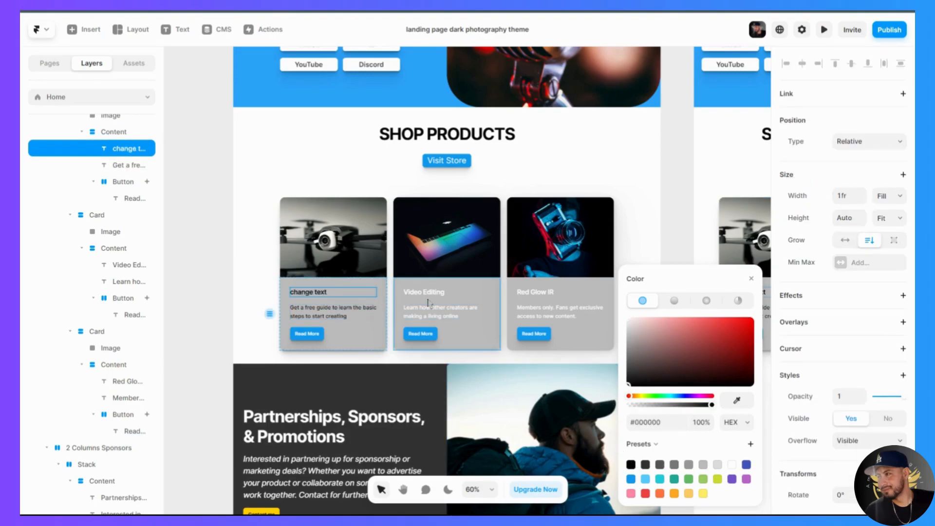
- Set the title and description text of the Video Editing product card to black, #000000
{"action": "left_click", "coordinate": [475, 292]}
{"action": "left_click", "coordinate": [631, 465]}
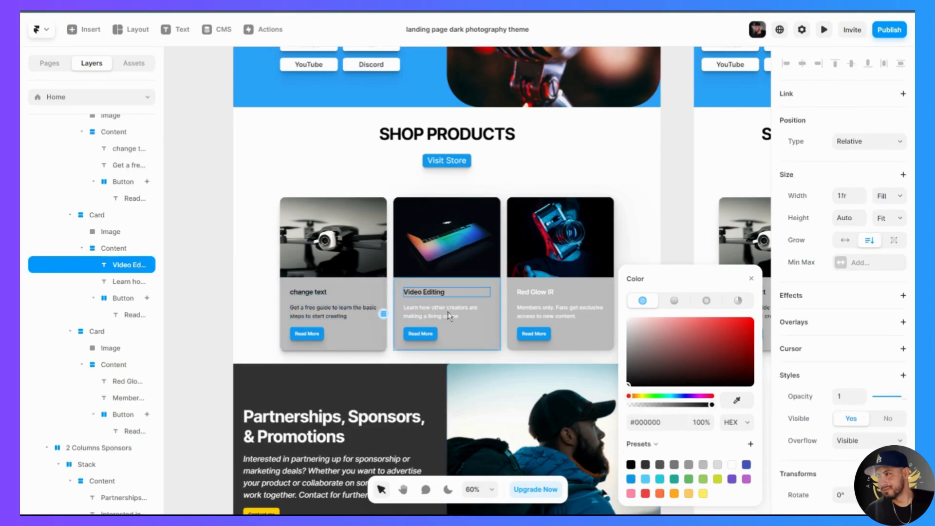
{"action": "left_click", "coordinate": [480, 314]}
{"action": "left_click", "coordinate": [631, 464]}
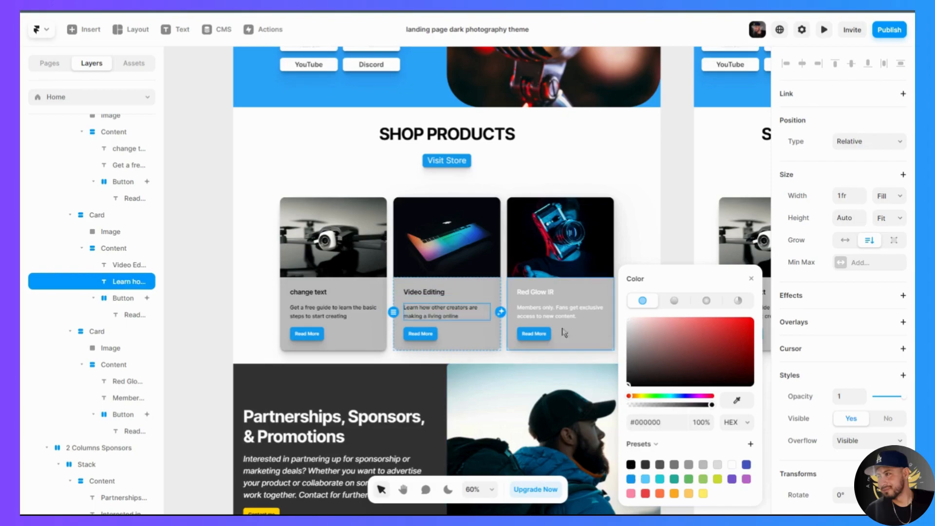
- Set the title and description text of the Red Glow IR product card to black, #000000, and deselect it
{"action": "left_click", "coordinate": [536, 292]}
{"action": "left_click", "coordinate": [631, 464]}
{"action": "left_click", "coordinate": [560, 312]}
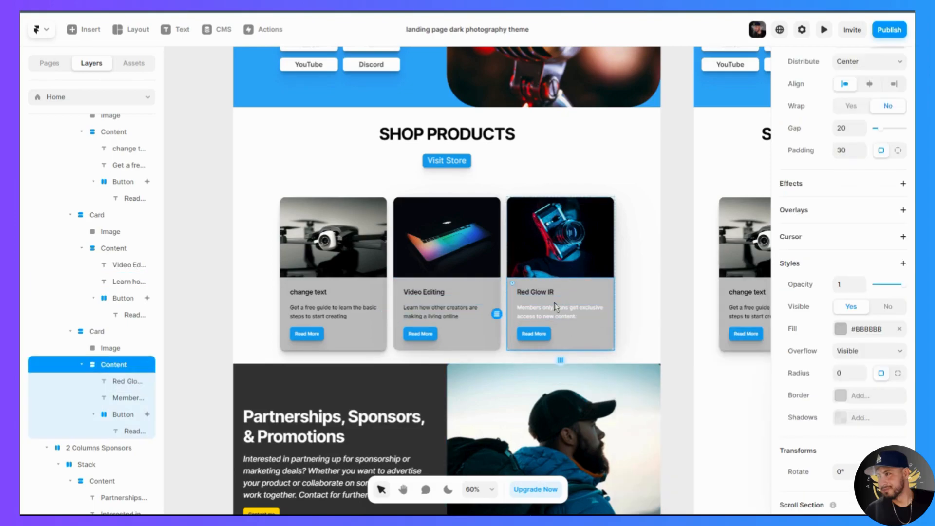
{"action": "left_click", "coordinate": [560, 312]}
{"action": "scroll", "coordinate": [816, 447], "scroll_direction": "down", "scroll_amount": 5}
{"action": "scroll", "coordinate": [817, 447], "scroll_direction": "down", "scroll_amount": 1}
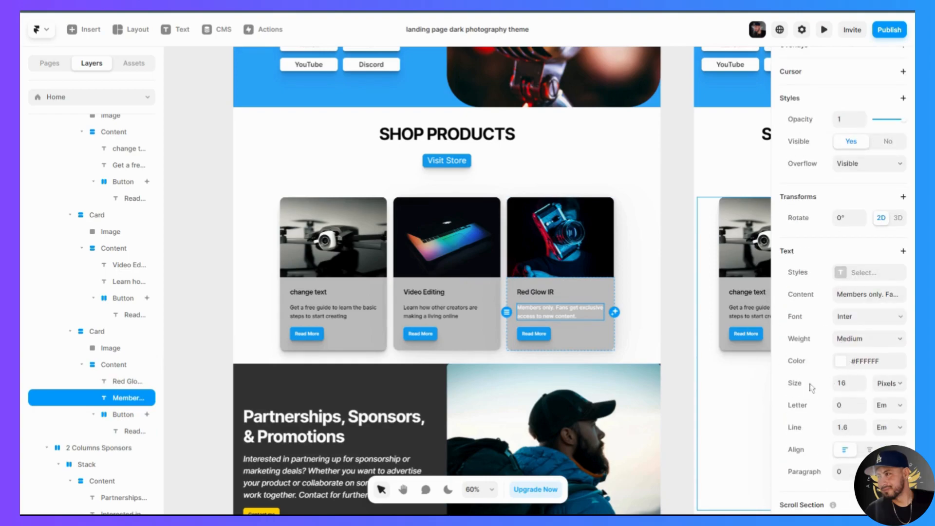
{"action": "left_click", "coordinate": [850, 366]}
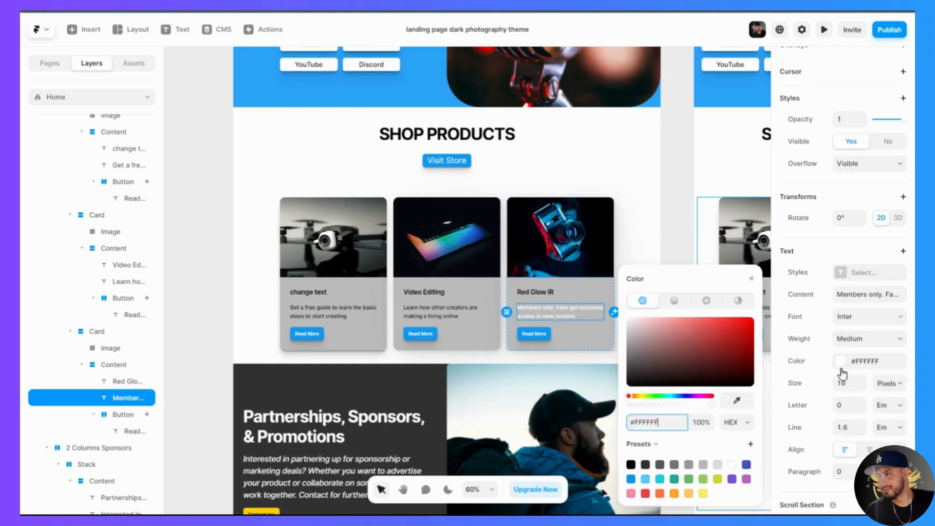
{"action": "left_click", "coordinate": [630, 466]}
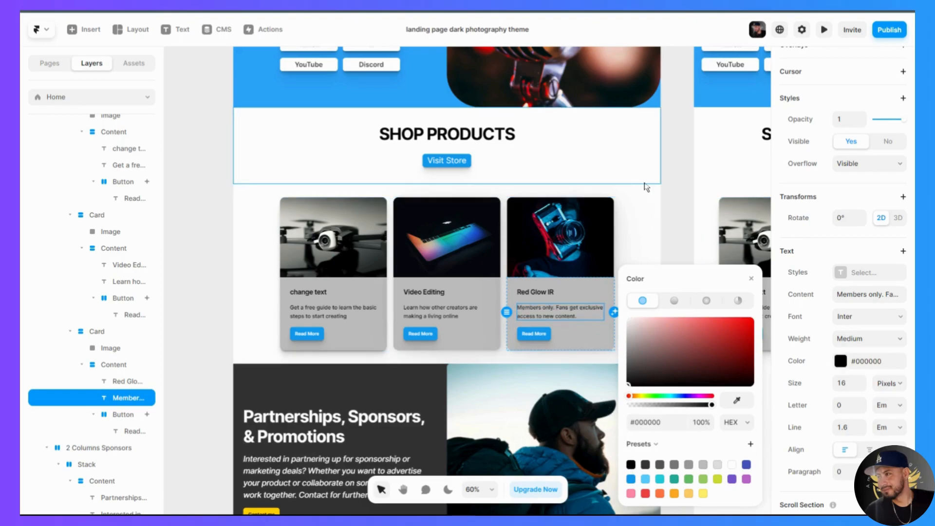
{"action": "scroll", "coordinate": [253, 331], "scroll_direction": "down", "scroll_amount": 3}
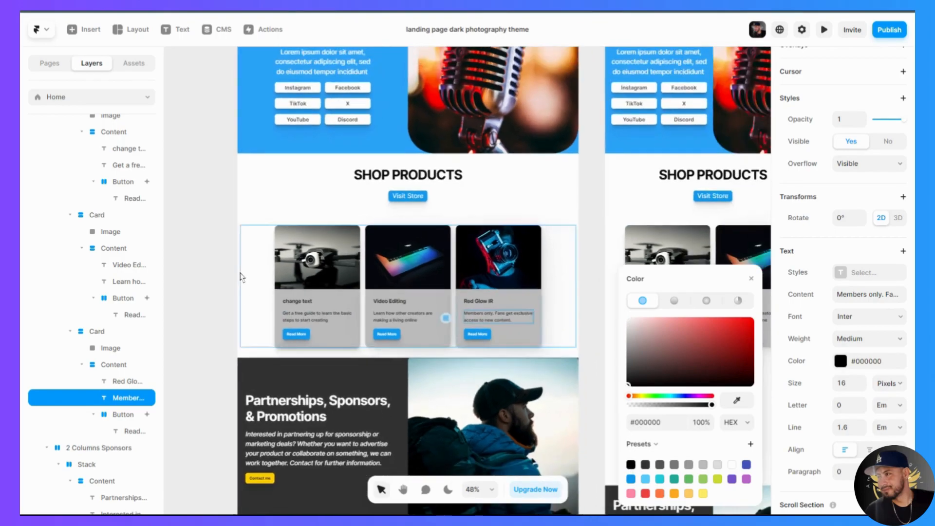
{"action": "left_click", "coordinate": [194, 308]}
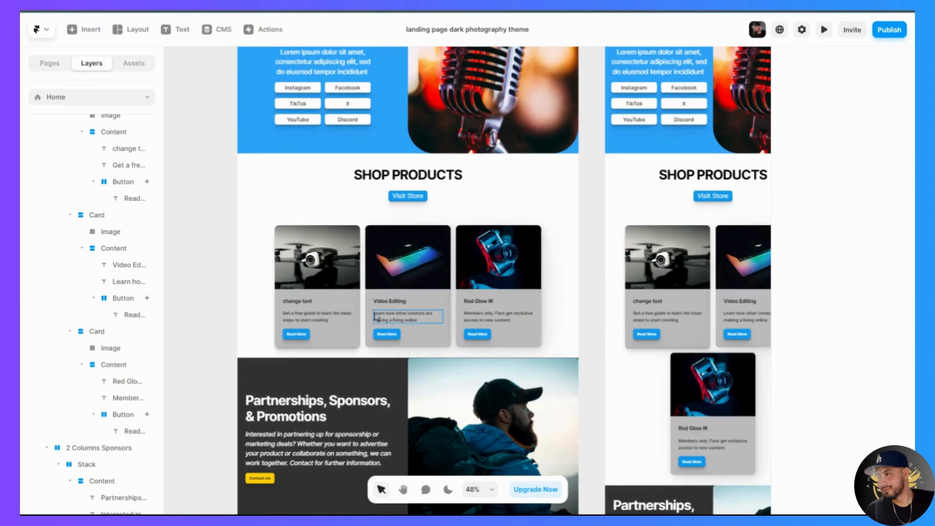
- Undo the black text and grey Content fill changes on all three product cards and clear the selection
{"action": "key", "text": "ctrl+z"}
{"action": "key", "text": "ctrl+z"}
{"action": "key", "text": "ctrl+z"}
{"action": "key", "text": "ctrl+z"}
{"action": "key", "text": "ctrl+z"}
{"action": "key", "text": "ctrl+z"}
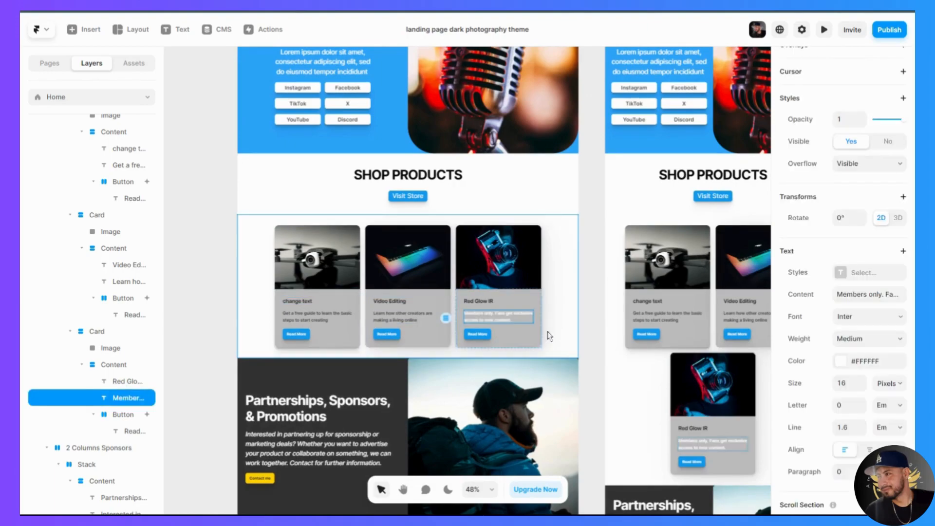
{"action": "key", "text": "ctrl+z"}
{"action": "key", "text": "ctrl+z"}
{"action": "key", "text": "ctrl+z"}
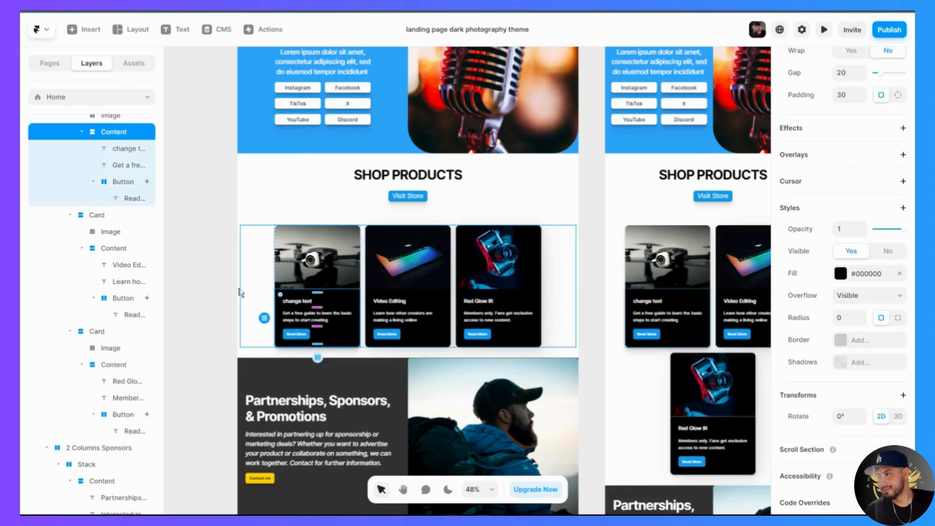
{"action": "left_click", "coordinate": [197, 291]}
{"action": "scroll", "coordinate": [217, 327], "scroll_direction": "down", "scroll_amount": 2}
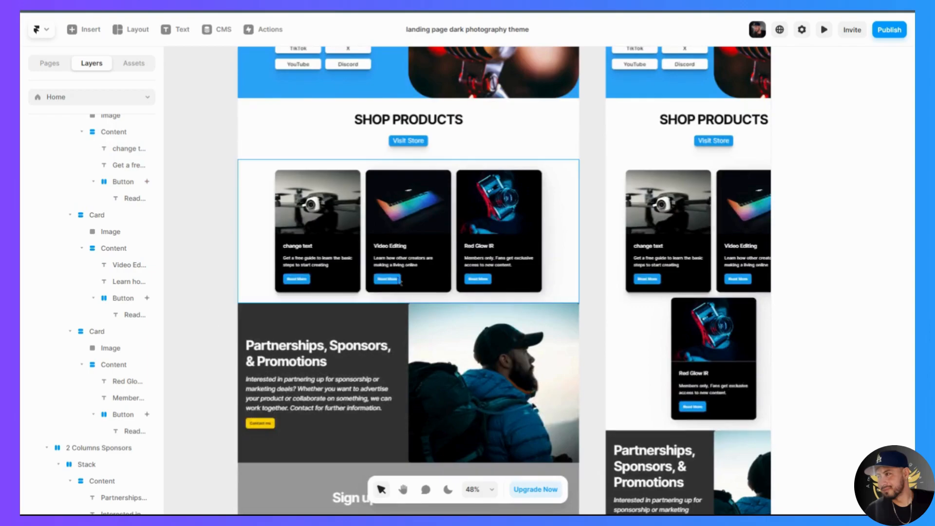
{"action": "scroll", "coordinate": [391, 257], "scroll_direction": "down", "scroll_amount": 2}
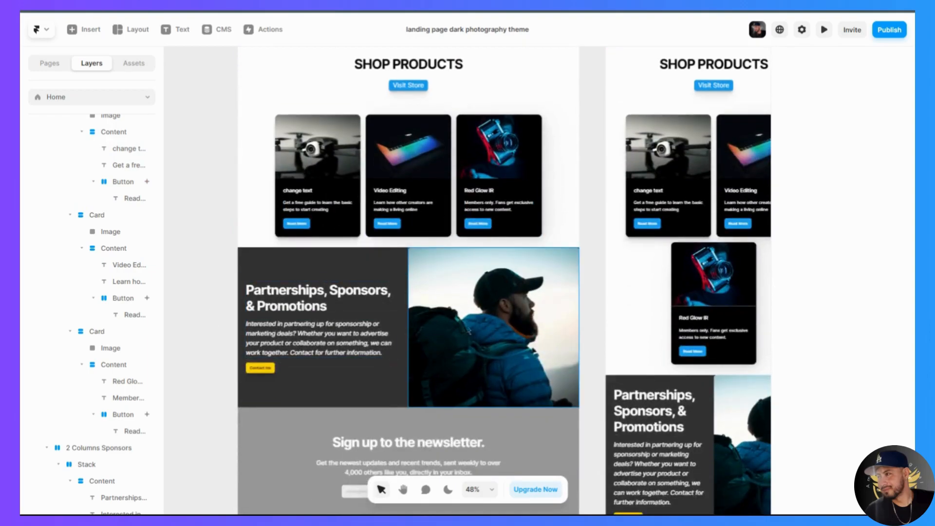
{"action": "scroll", "coordinate": [245, 382], "scroll_direction": "up", "scroll_amount": 2}
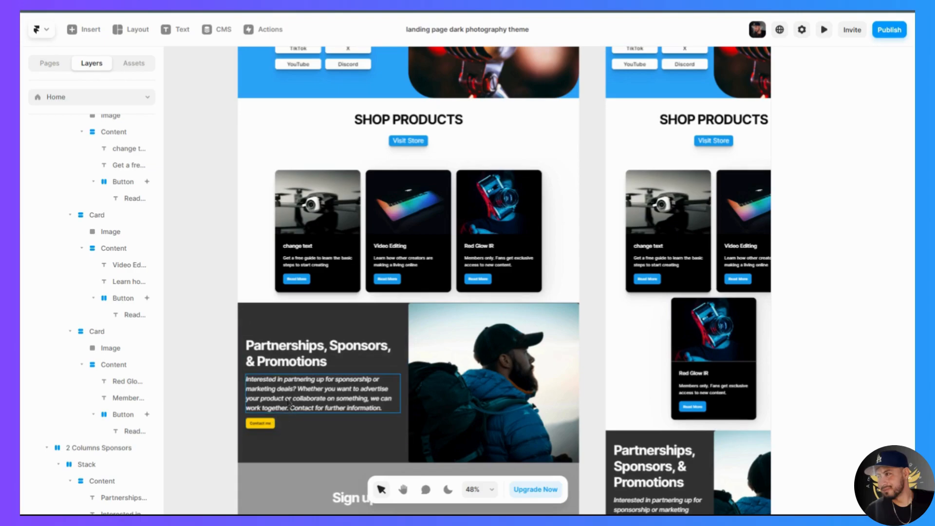
- Delete the Partnerships, Sponsors & Promotions section, undo the deletion, and clear the selection
{"action": "left_click", "coordinate": [257, 349]}
{"action": "left_click_drag", "start_coordinate": [199, 348], "coordinate": [587, 418]}
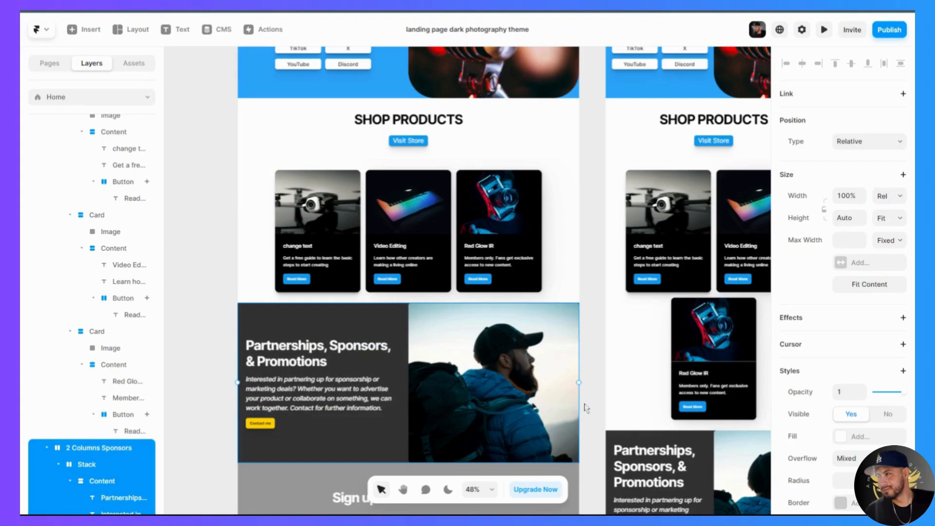
{"action": "key", "text": "Delete"}
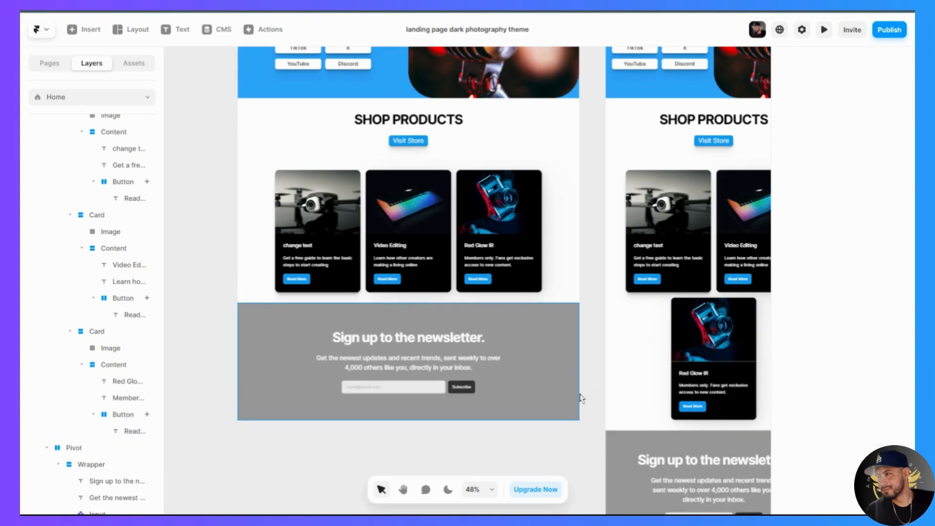
{"action": "key", "text": "ctrl+z"}
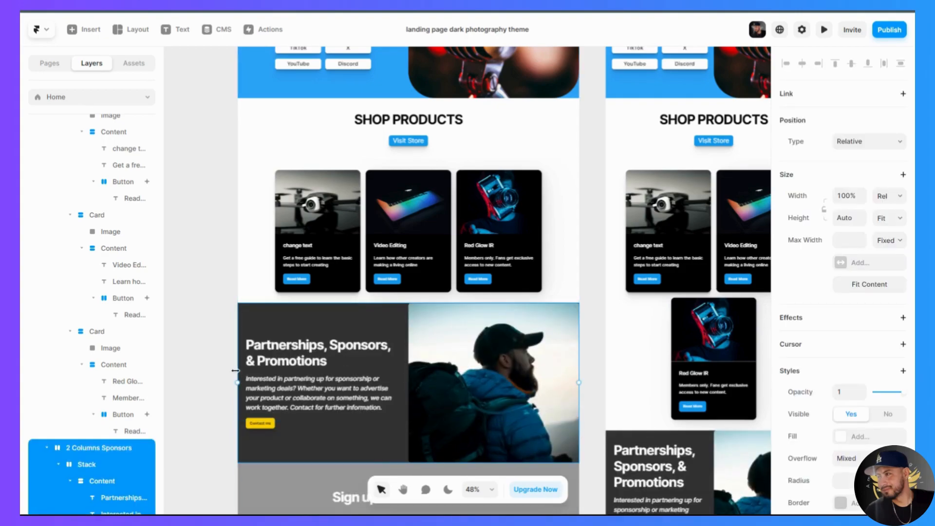
{"action": "left_click", "coordinate": [215, 375]}
- Move the Partnerships, Sponsors & Promotions section up the page, above the SHOP PRODUCTS heading section, and deselect it
{"action": "left_click", "coordinate": [242, 361]}
{"action": "left_click", "coordinate": [245, 321]}
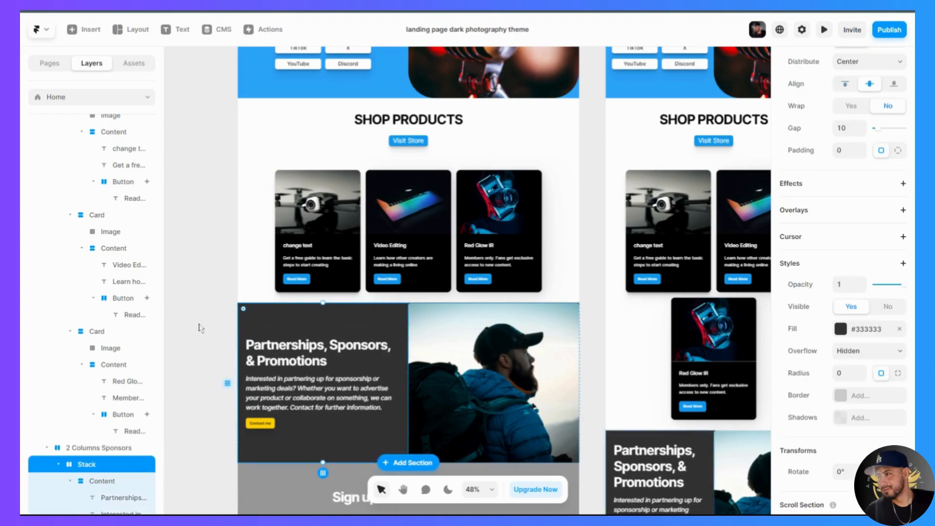
{"action": "left_click_drag", "start_coordinate": [225, 381], "coordinate": [228, 157]}
{"action": "scroll", "coordinate": [253, 220], "scroll_direction": "up", "scroll_amount": 2}
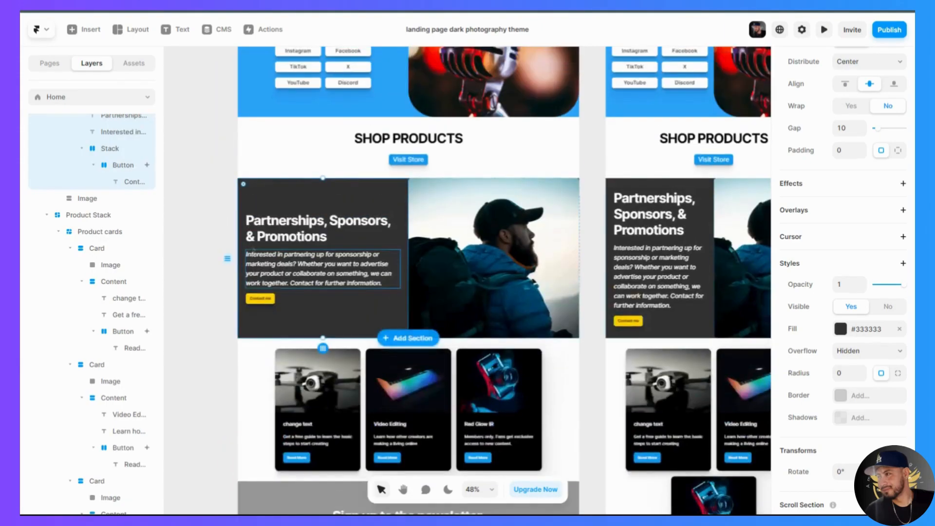
{"action": "left_click_drag", "start_coordinate": [227, 262], "coordinate": [243, 170]}
{"action": "left_click", "coordinate": [220, 307]}
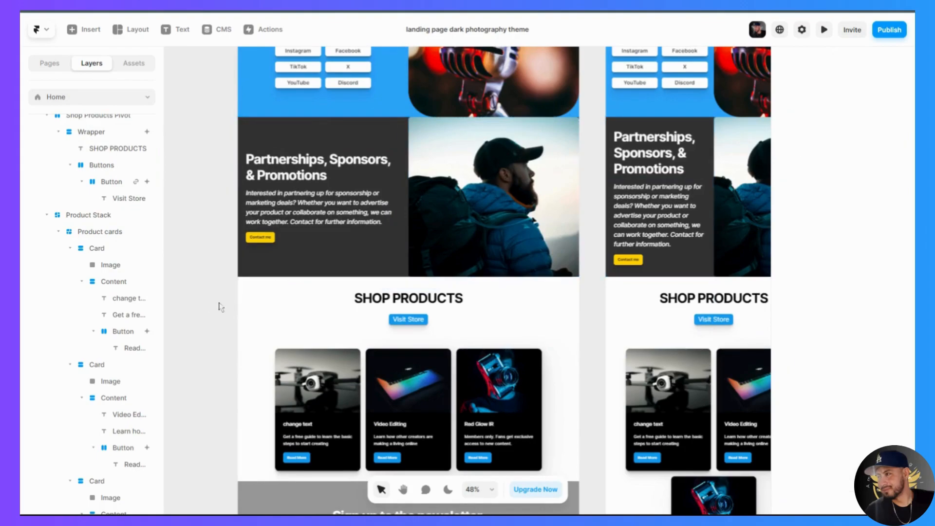
- Move the SHOP PRODUCTS heading section below the product cards
{"action": "left_click", "coordinate": [246, 308]}
{"action": "left_click_drag", "start_coordinate": [228, 307], "coordinate": [239, 421]}
{"action": "scroll", "coordinate": [171, 413], "scroll_direction": "down", "scroll_amount": 1}
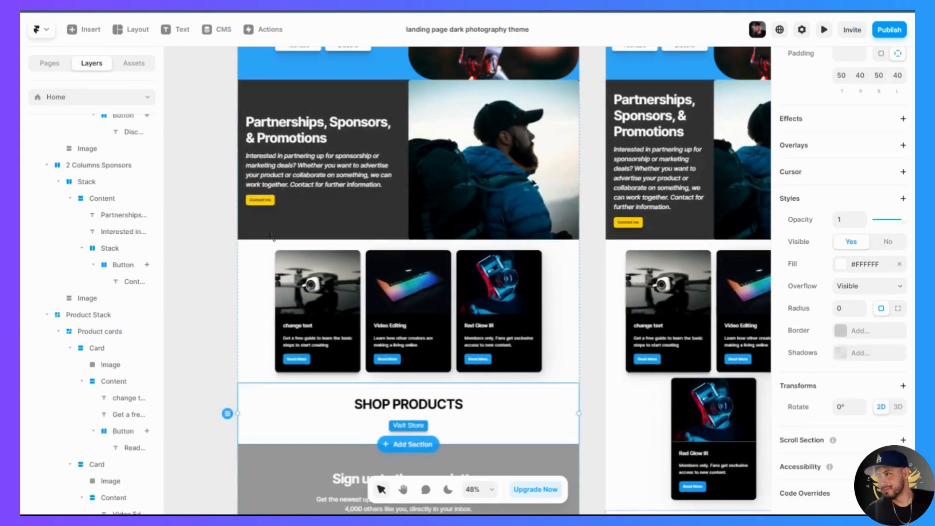
- Move the Partnerships, Sponsors & Promotions section down to sit directly below the SHOP PRODUCTS heading section
{"action": "left_click", "coordinate": [252, 139]}
{"action": "left_click_drag", "start_coordinate": [227, 160], "coordinate": [253, 376]}
{"action": "left_click", "coordinate": [196, 354]}
- Set the fill of the dark text stack in the Partnerships, Sponsors & Promotions section to blue, #2CA3FA
{"action": "left_click", "coordinate": [408, 402]}
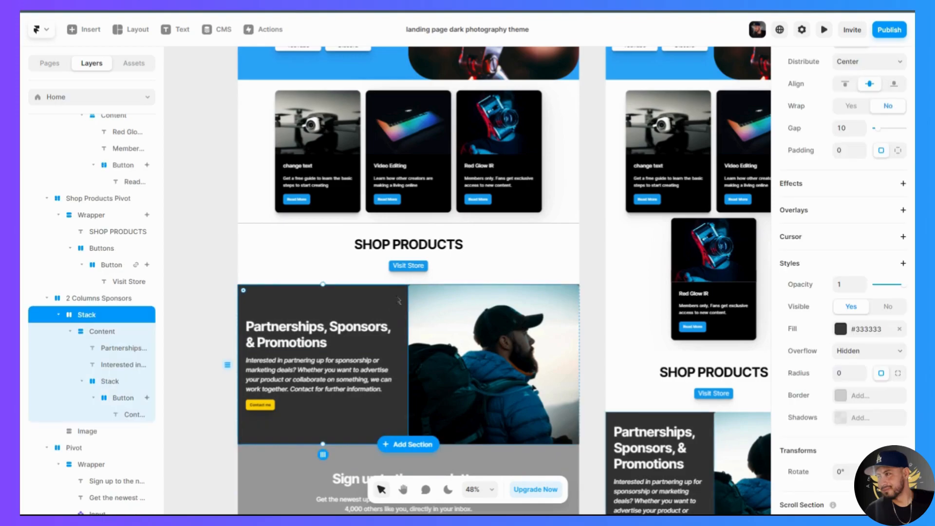
{"action": "left_click", "coordinate": [843, 332]}
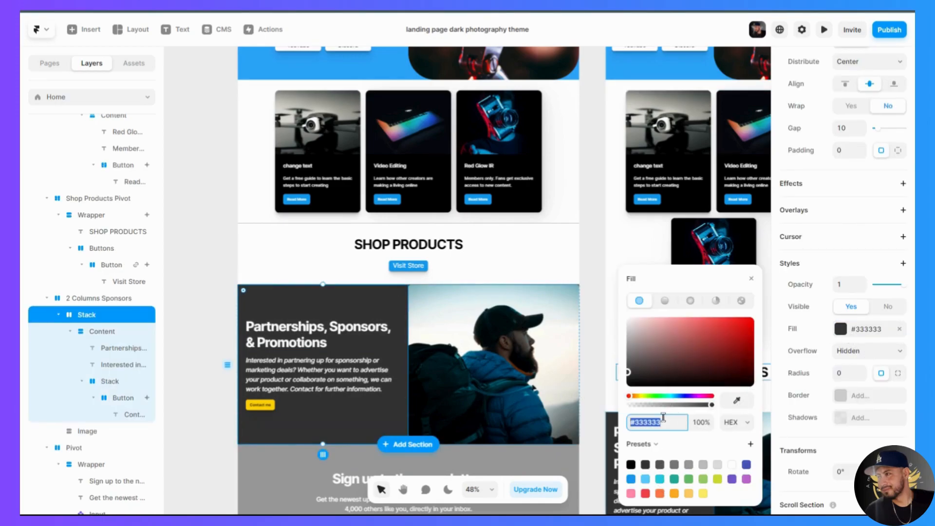
{"action": "type", "text": "2ca3fa"}
{"action": "key", "text": "Return"}
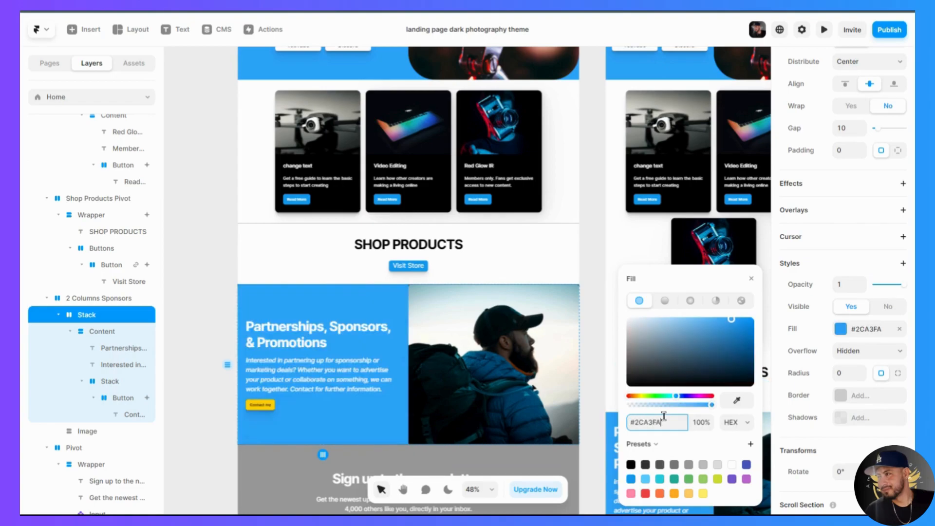
- Select the yellow Contact me button in the Partnerships, Sponsors & Promotions section
{"action": "left_click", "coordinate": [271, 407]}
{"action": "left_click", "coordinate": [272, 406]}
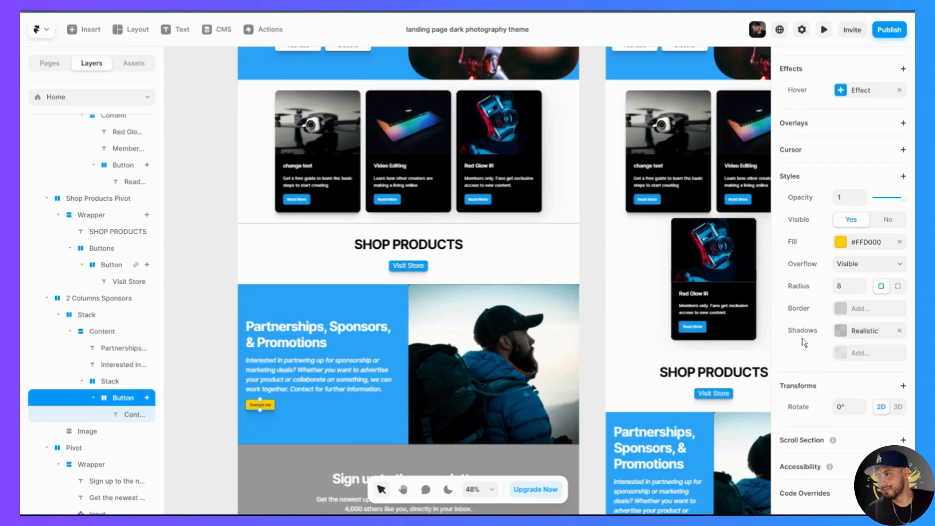
{"action": "scroll", "coordinate": [870, 333], "scroll_direction": "up", "scroll_amount": 5}
{"action": "scroll", "coordinate": [869, 333], "scroll_direction": "up", "scroll_amount": 4}
{"action": "scroll", "coordinate": [832, 104], "scroll_direction": "up", "scroll_amount": 1}
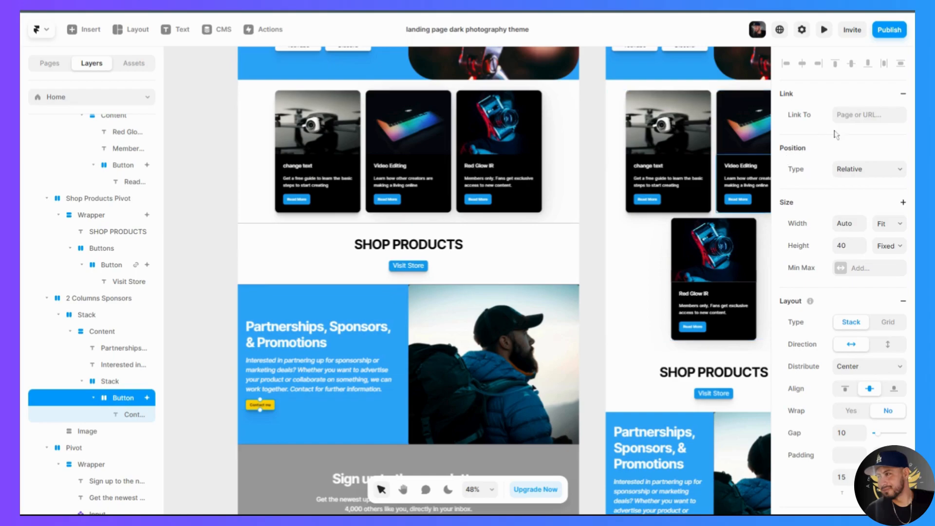
{"action": "left_click", "coordinate": [868, 114]}
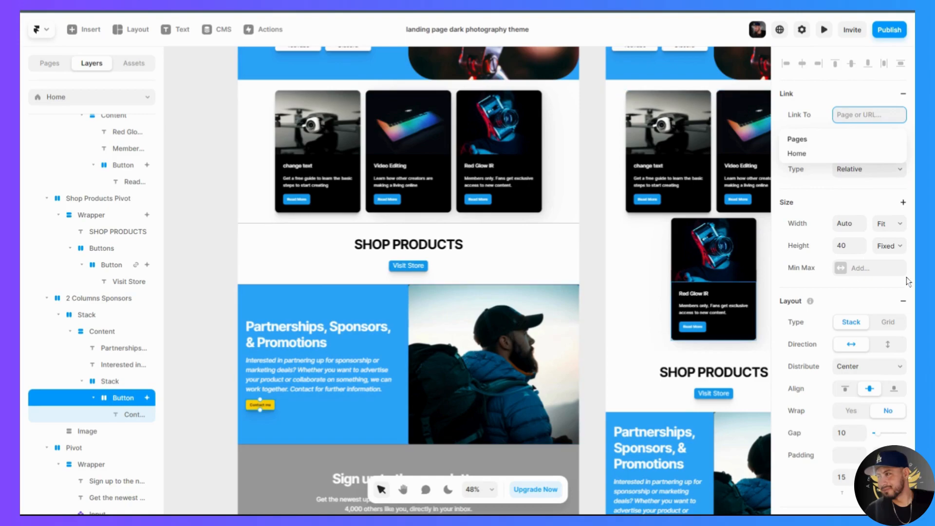
{"action": "left_click", "coordinate": [826, 95]}
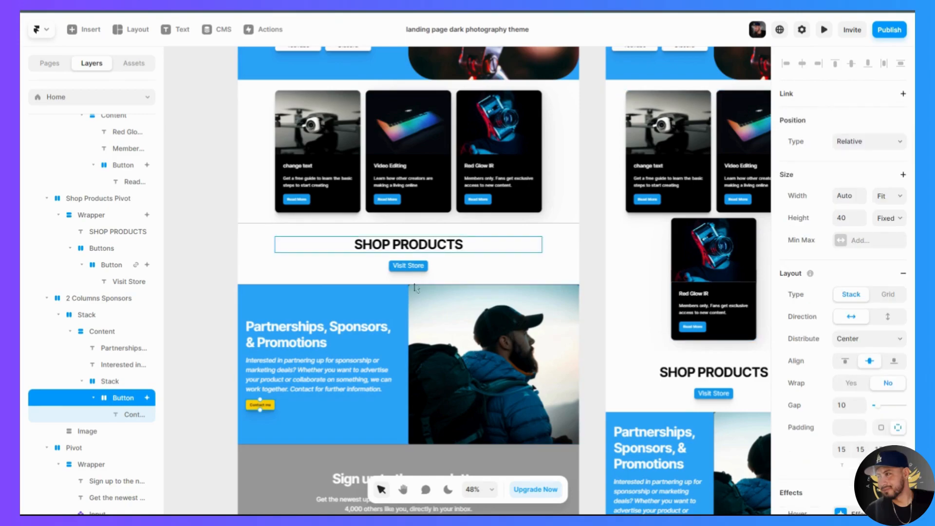
- Set the fill of the Contact me button in the Partnerships, Sponsors & Promotions section to white
{"action": "scroll", "coordinate": [843, 292], "scroll_direction": "down", "scroll_amount": 8}
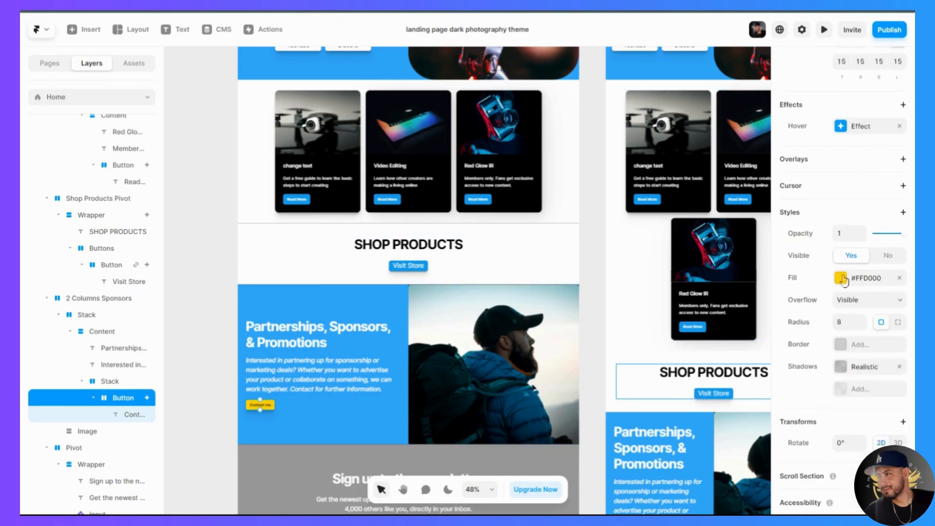
{"action": "left_click", "coordinate": [840, 278]}
{"action": "left_click", "coordinate": [731, 465]}
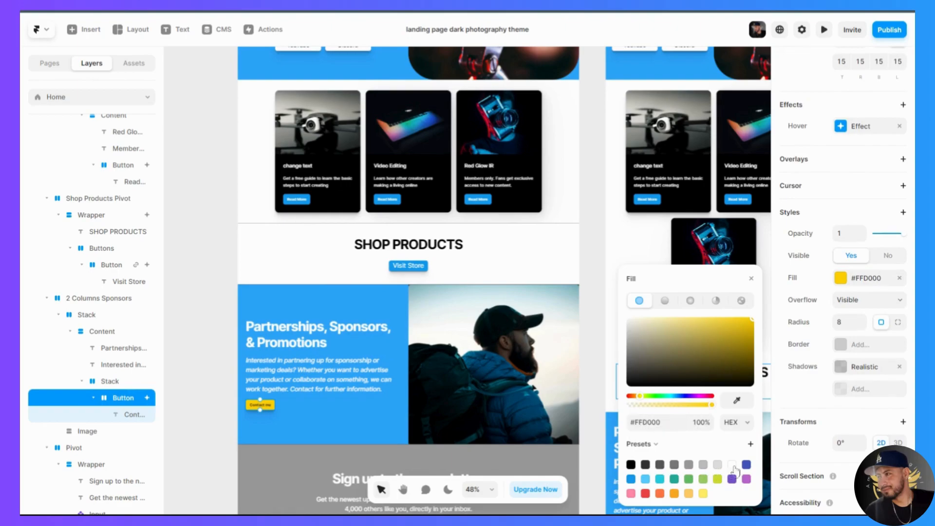
{"action": "left_click", "coordinate": [311, 427]}
{"action": "left_click", "coordinate": [215, 431]}
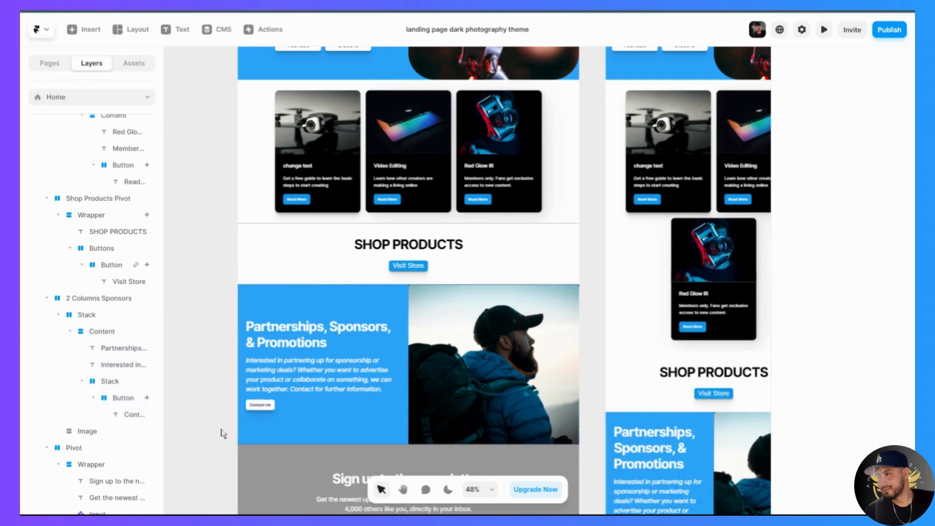
- Examine the newsletter sign-up section and the form elements available for insertion, such as Input, Hubspot and Mailchimp
{"action": "scroll", "coordinate": [230, 436], "scroll_direction": "down", "scroll_amount": 1}
{"action": "scroll", "coordinate": [230, 435], "scroll_direction": "down", "scroll_amount": 1}
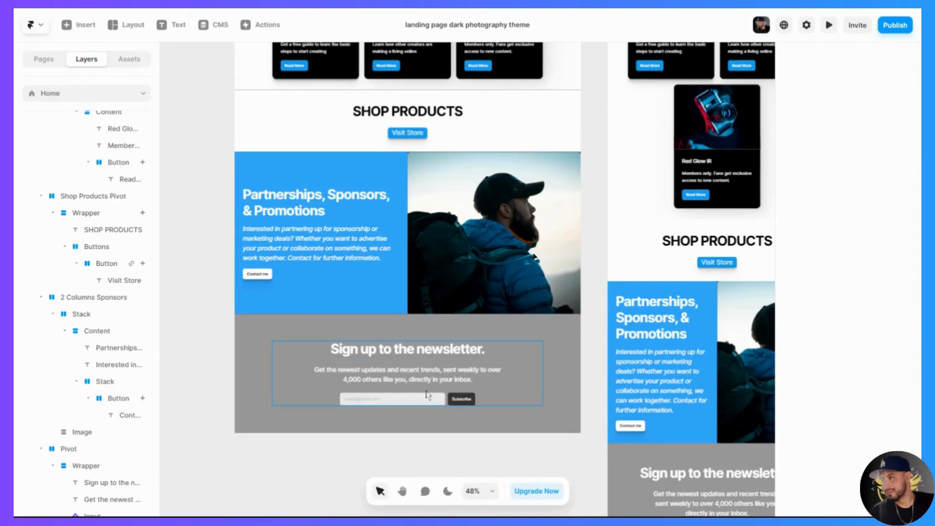
{"action": "scroll", "coordinate": [428, 395], "scroll_direction": "up", "scroll_amount": 3}
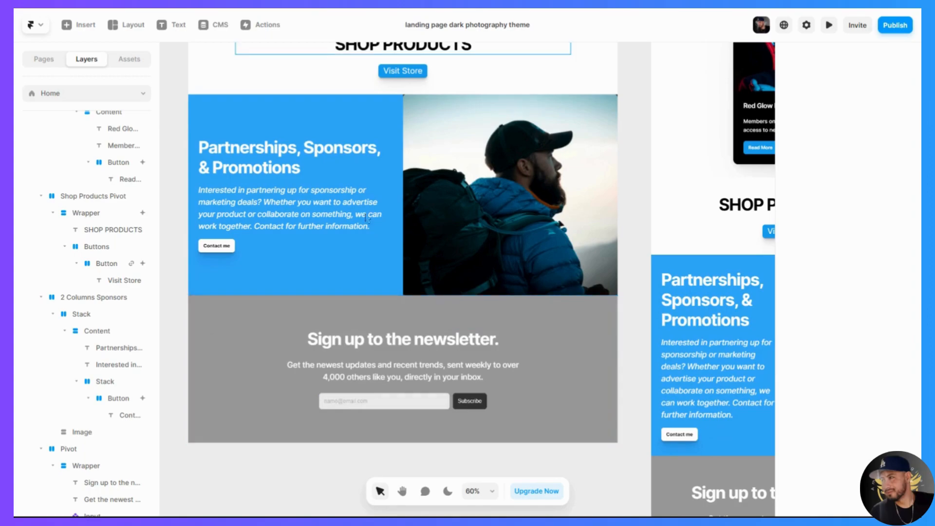
{"action": "scroll", "coordinate": [292, 347], "scroll_direction": "up", "scroll_amount": 2}
{"action": "scroll", "coordinate": [283, 356], "scroll_direction": "down", "scroll_amount": 2}
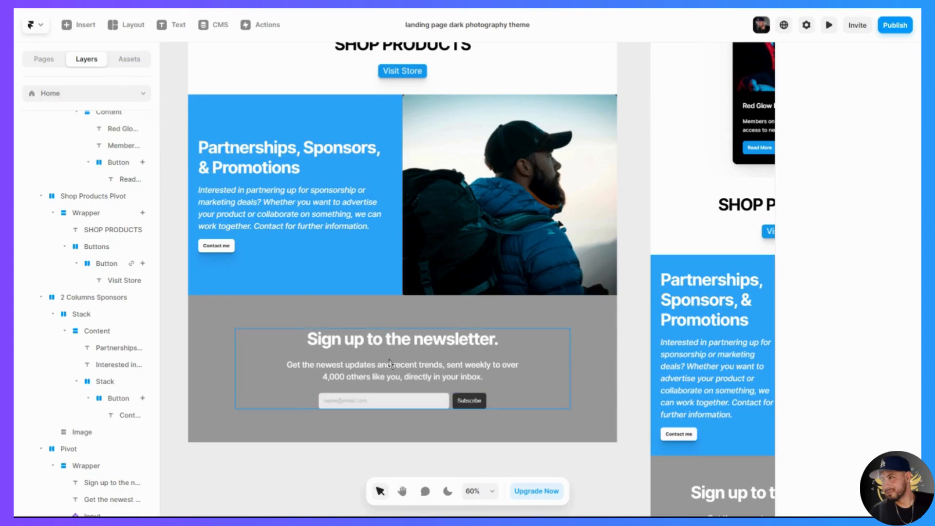
{"action": "left_click", "coordinate": [72, 25]}
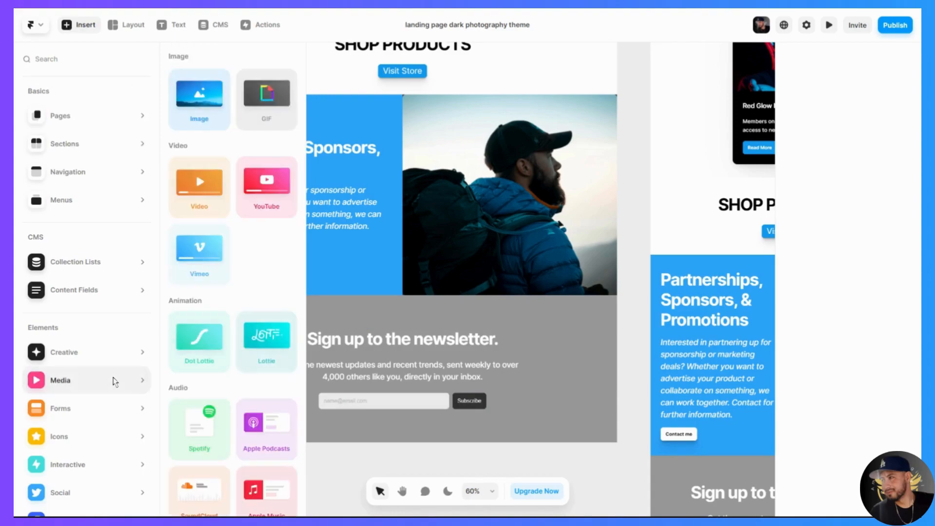
{"action": "scroll", "coordinate": [115, 382], "scroll_direction": "down", "scroll_amount": 1}
{"action": "mouse_move", "coordinate": [115, 382]}
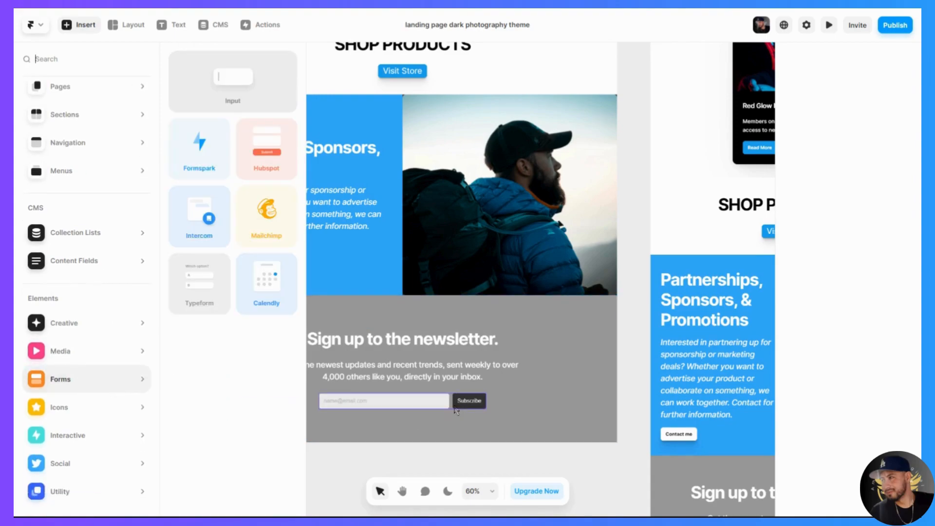
{"action": "mouse_move", "coordinate": [112, 472]}
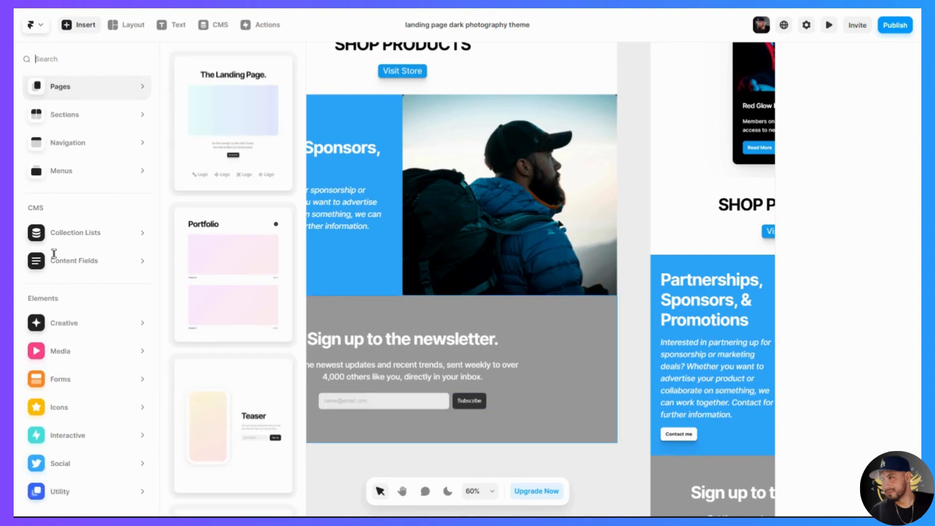
{"action": "mouse_move", "coordinate": [69, 385]}
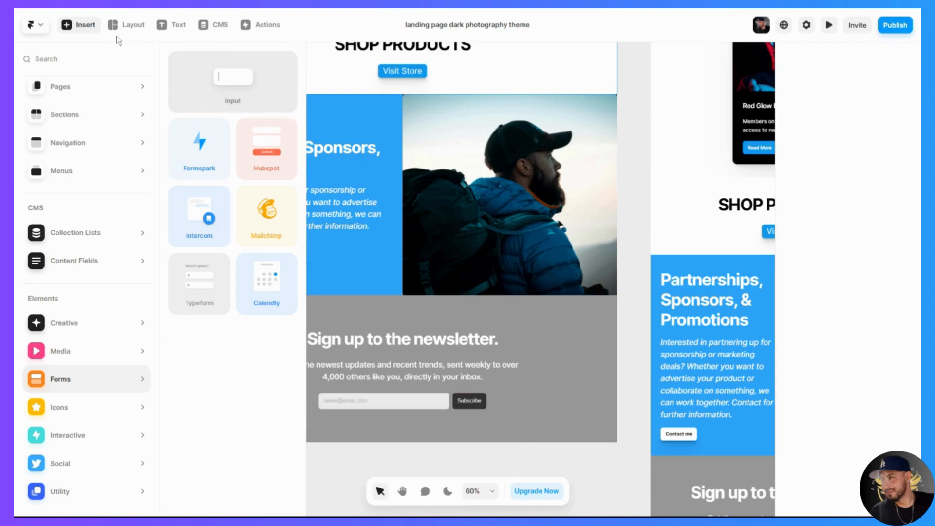
{"action": "left_click", "coordinate": [91, 25]}
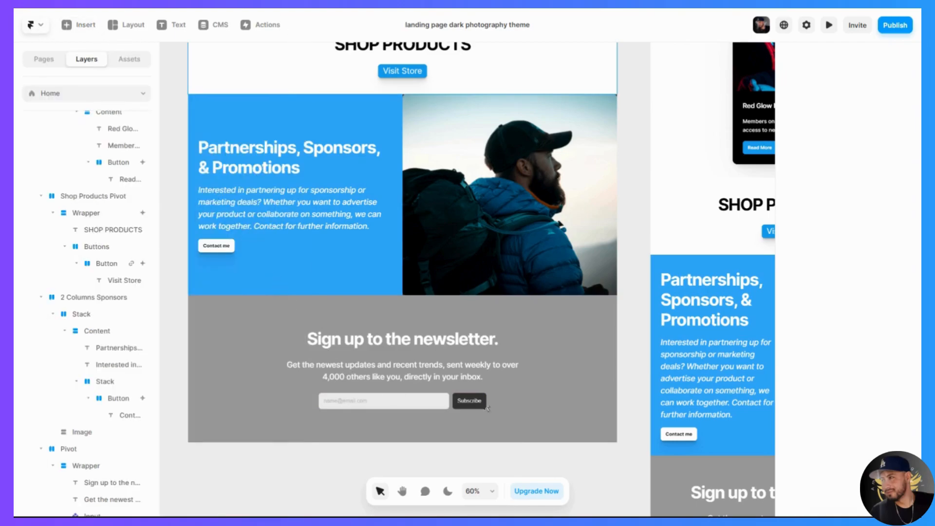
- Review the newsletter email input's service, API key, form ID, success action and redirect settings
{"action": "left_click", "coordinate": [453, 409]}
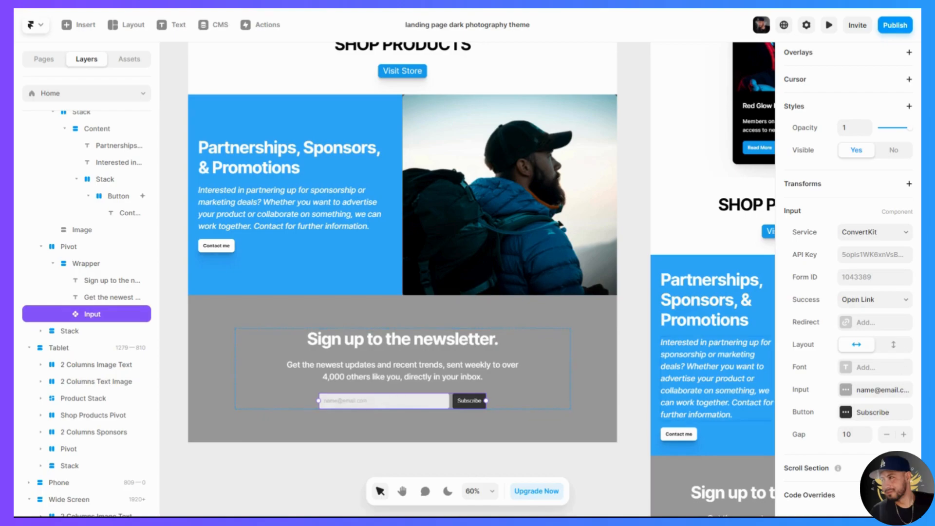
{"action": "left_click", "coordinate": [891, 233]}
{"action": "left_click", "coordinate": [861, 254]}
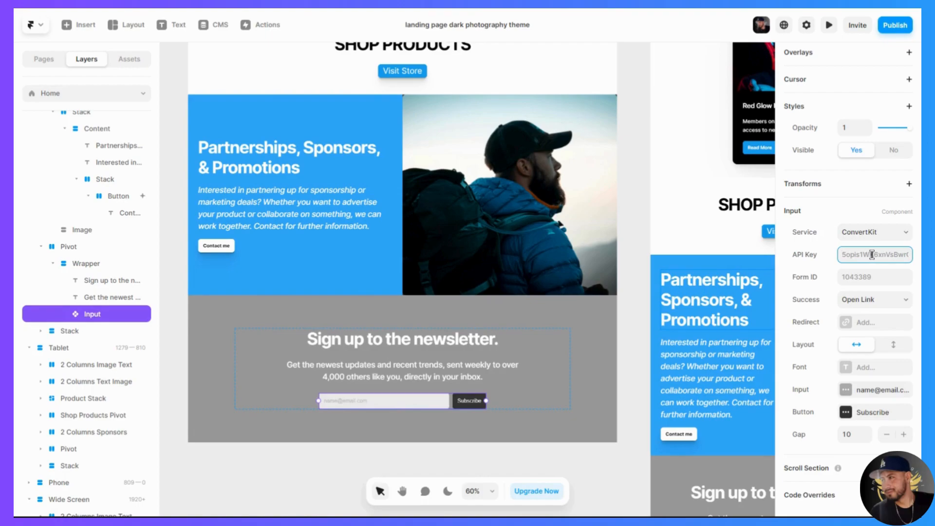
{"action": "left_click", "coordinate": [860, 278]}
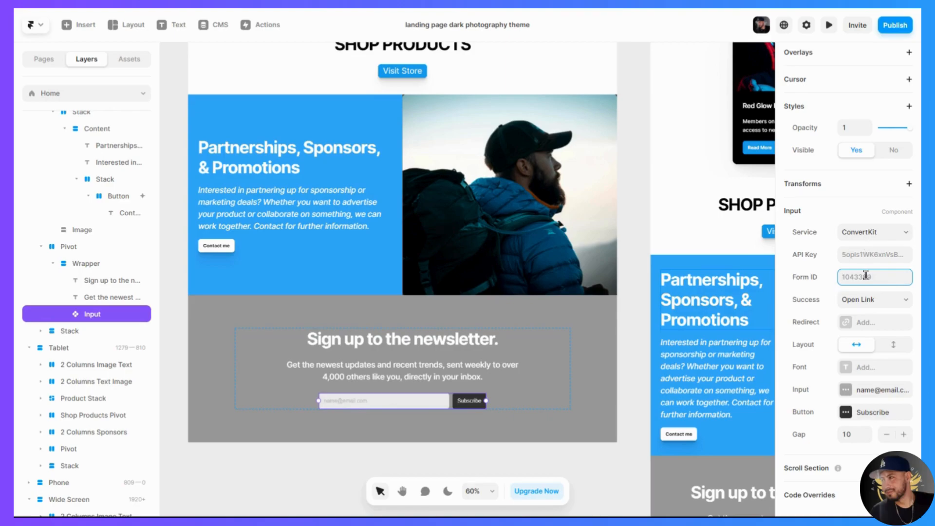
{"action": "left_click", "coordinate": [906, 304]}
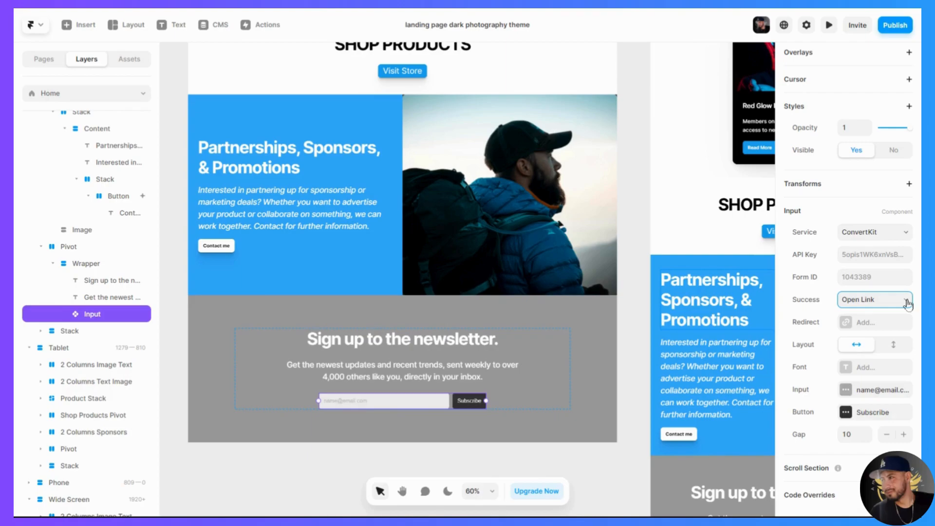
{"action": "left_click", "coordinate": [864, 322]}
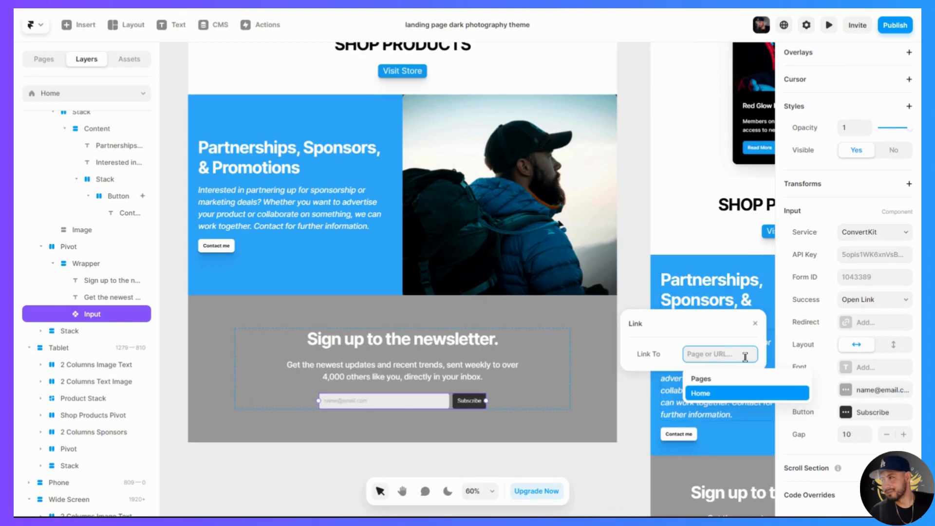
{"action": "left_click", "coordinate": [882, 321]}
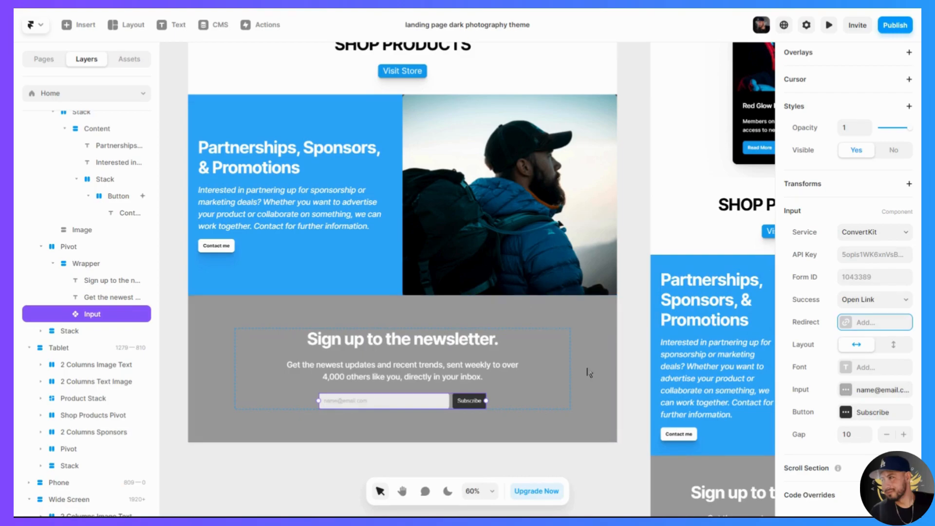
- Insert an Embed component on the empty canvas beside the newsletter section, set its type to HTML and enlarge its code field
{"action": "left_click", "coordinate": [616, 413]}
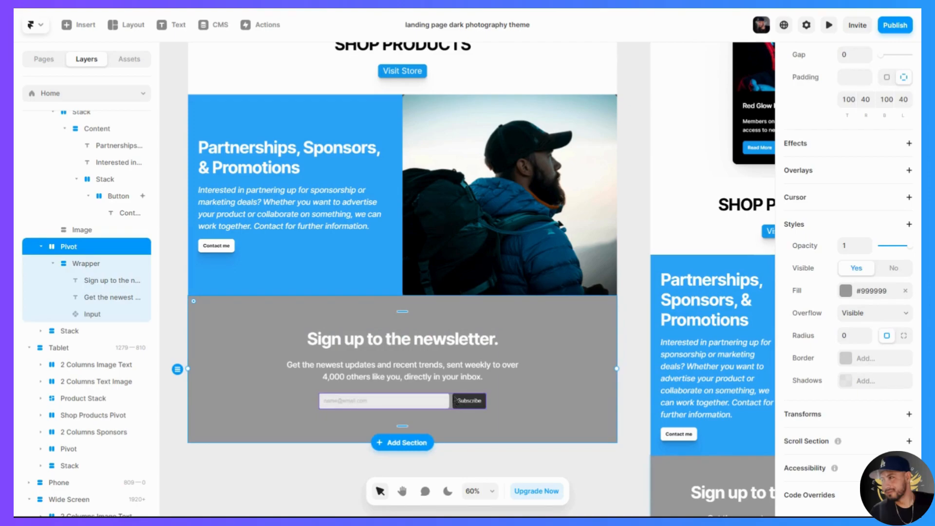
{"action": "scroll", "coordinate": [456, 401], "scroll_direction": "down", "scroll_amount": 5}
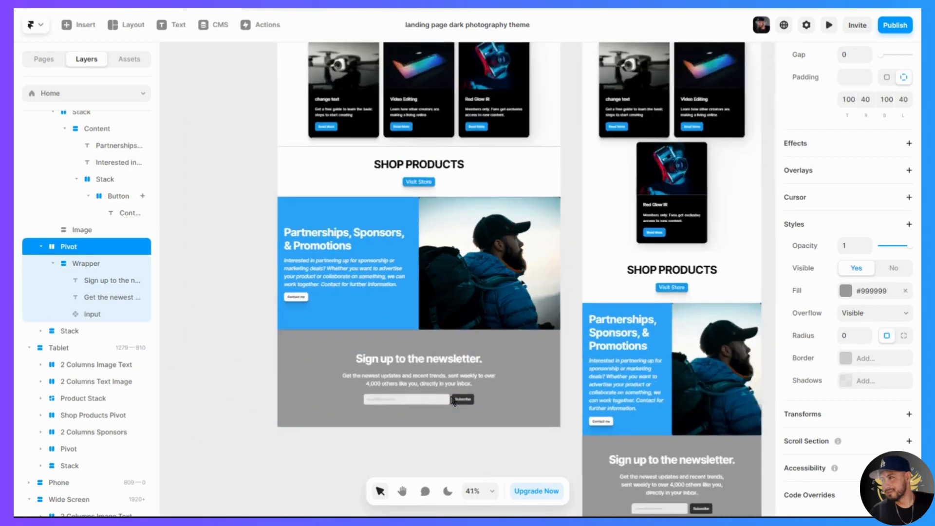
{"action": "scroll", "coordinate": [453, 401], "scroll_direction": "down", "scroll_amount": 1}
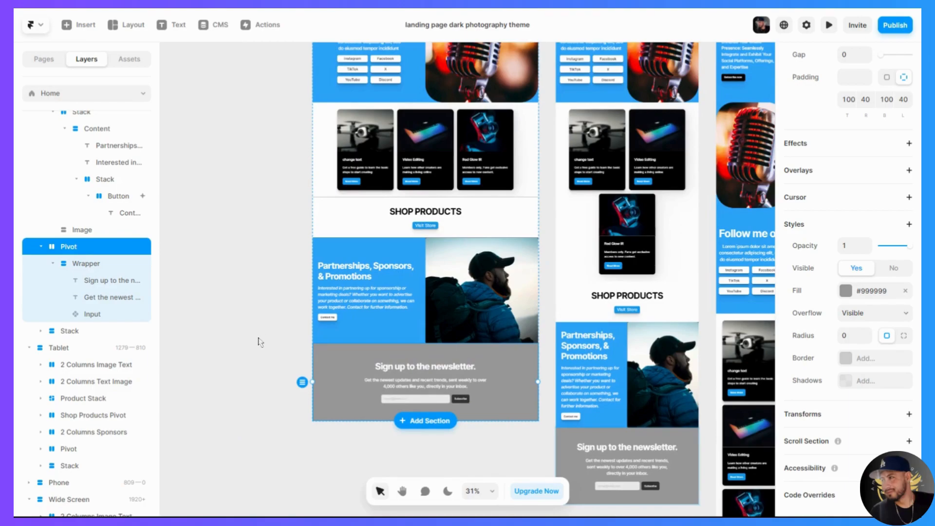
{"action": "scroll", "coordinate": [271, 344], "scroll_direction": "left", "scroll_amount": 3}
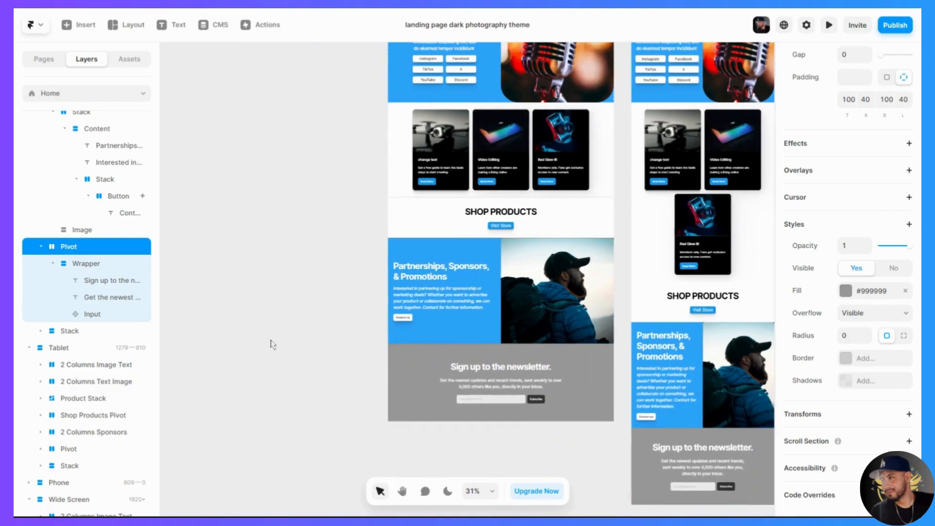
{"action": "left_click", "coordinate": [82, 25]}
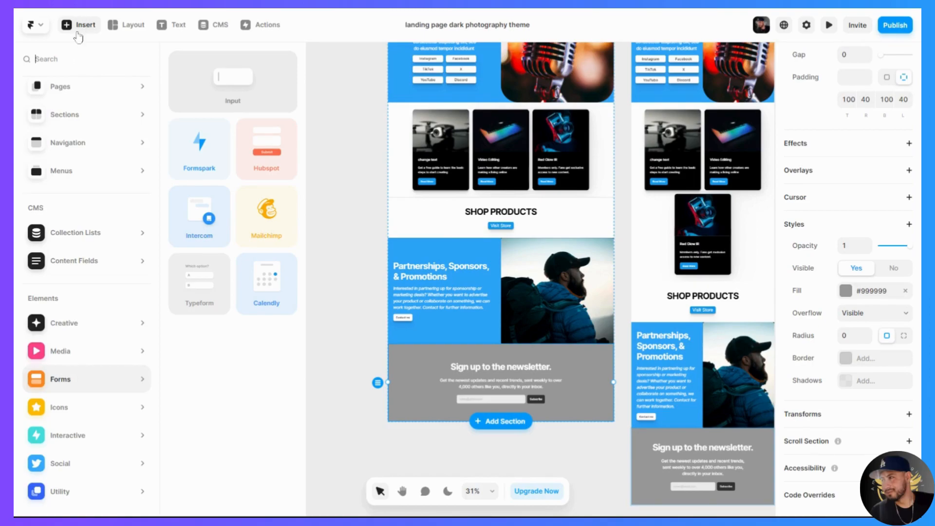
{"action": "type", "text": "emb"}
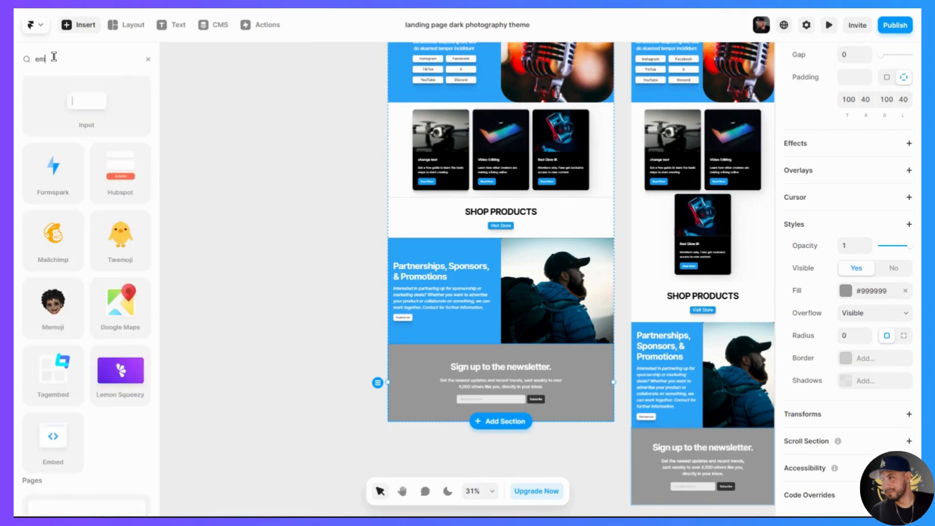
{"action": "left_click", "coordinate": [128, 132]}
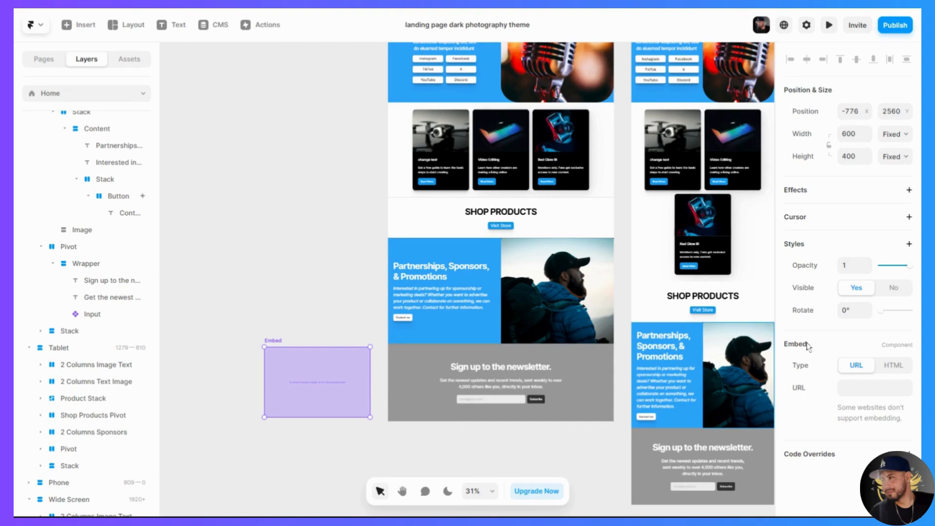
{"action": "left_click", "coordinate": [891, 370]}
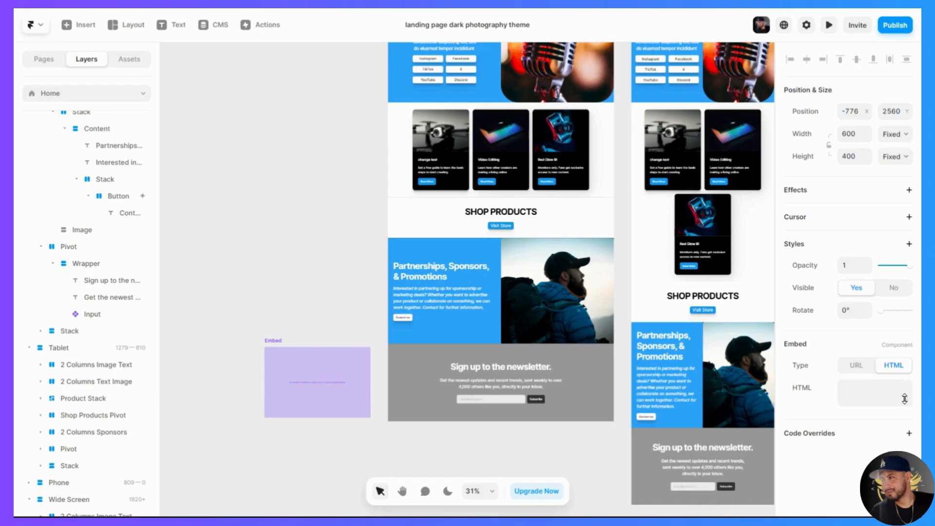
{"action": "left_click_drag", "start_coordinate": [905, 400], "coordinate": [904, 474]}
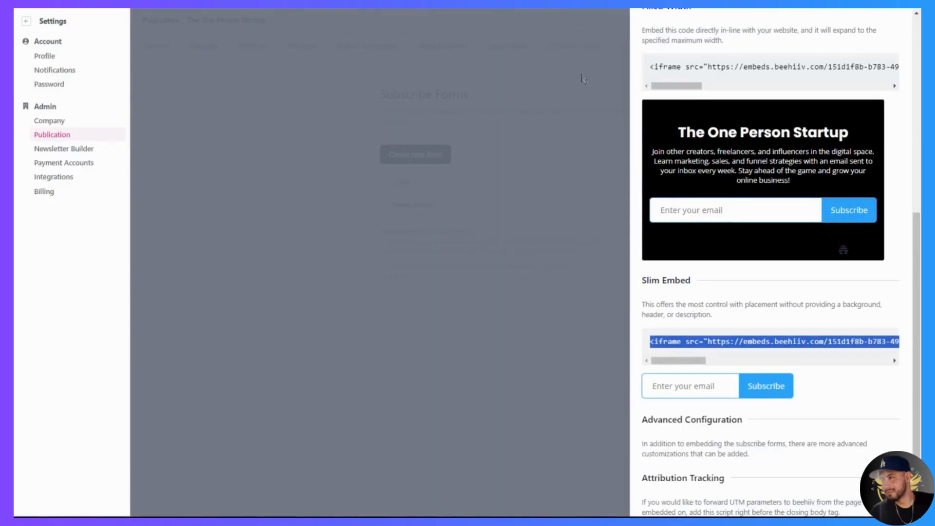
- Switch to beehiiv, view the embed options of the Framer Website subscribe form and copy its Slim Embed iframe code
{"action": "left_click", "coordinate": [582, 77]}
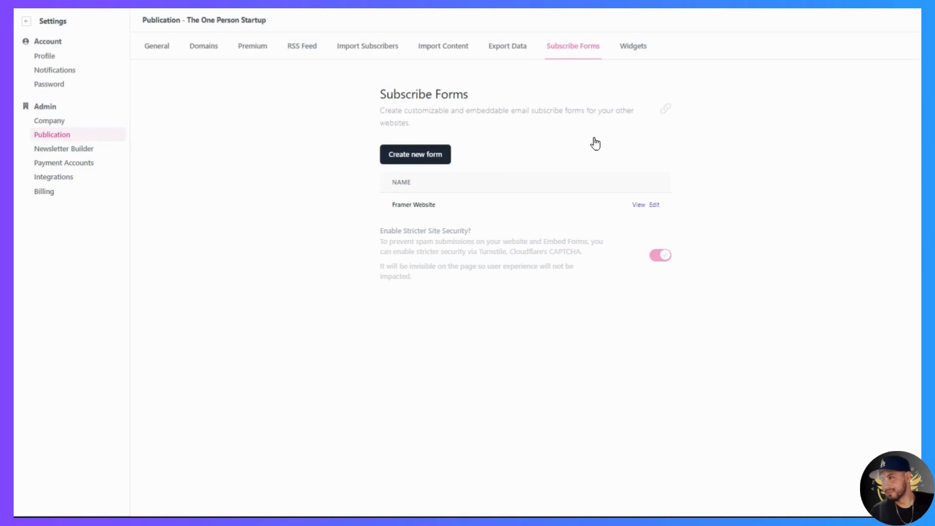
{"action": "left_click", "coordinate": [638, 207]}
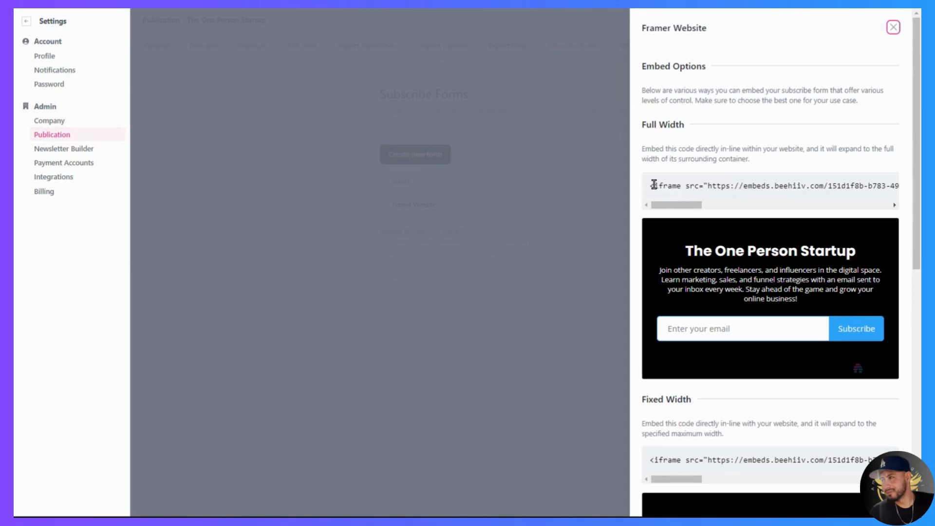
{"action": "scroll", "coordinate": [723, 297], "scroll_direction": "down", "scroll_amount": 3}
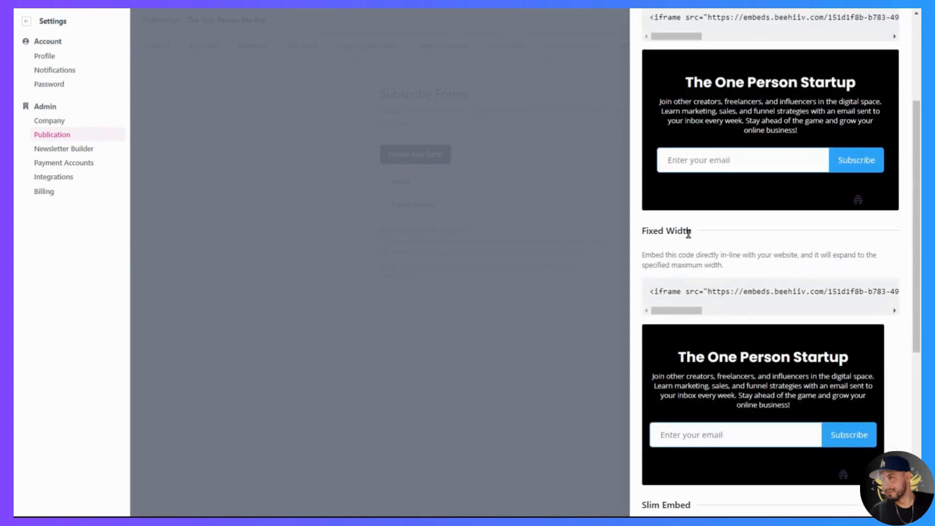
{"action": "triple_click", "coordinate": [664, 287]}
{"action": "scroll", "coordinate": [698, 336], "scroll_direction": "down", "scroll_amount": 5}
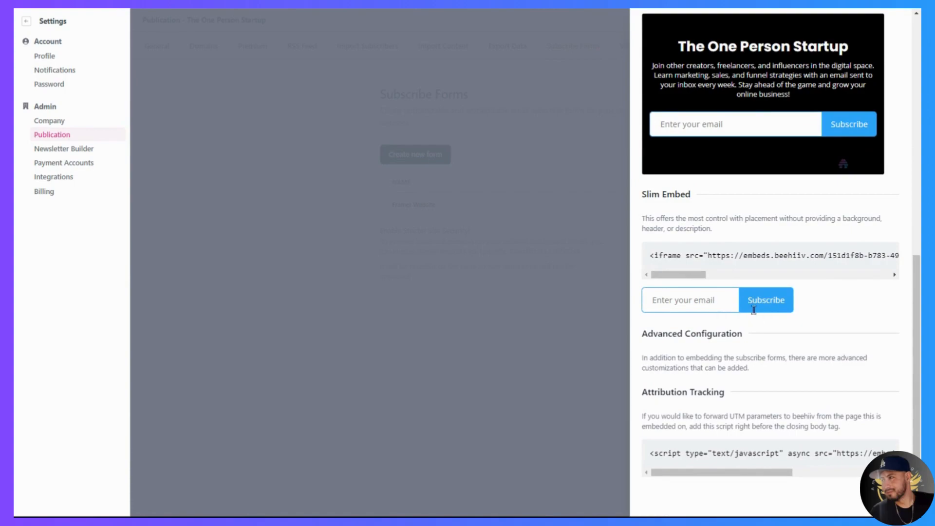
{"action": "triple_click", "coordinate": [704, 250]}
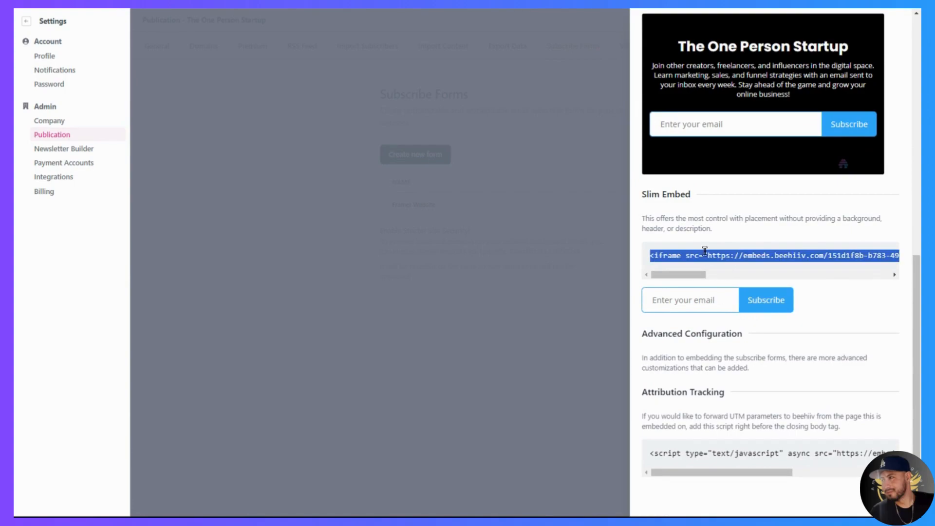
{"action": "left_click", "coordinate": [579, 140]}
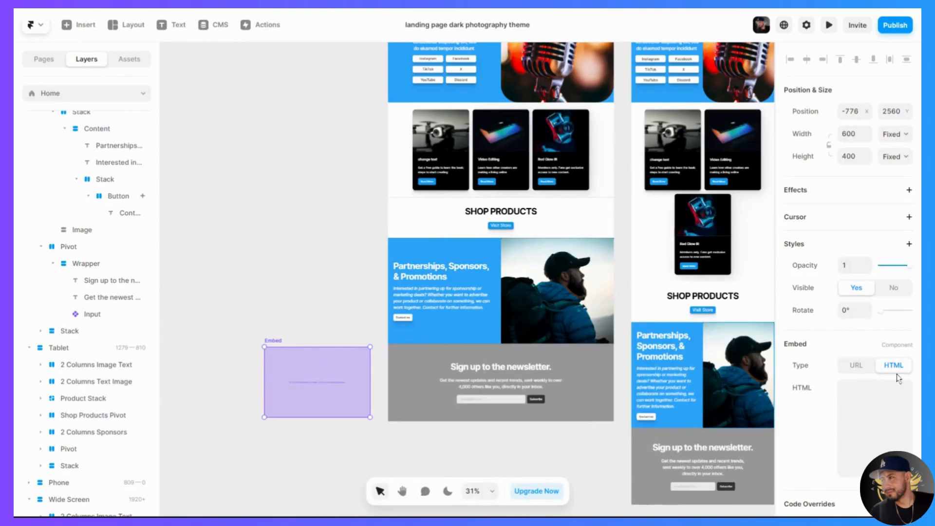
- Paste the copied iframe code into the embed's HTML and put the embed in the newsletter section in place of the original input
{"action": "left_click", "coordinate": [878, 398]}
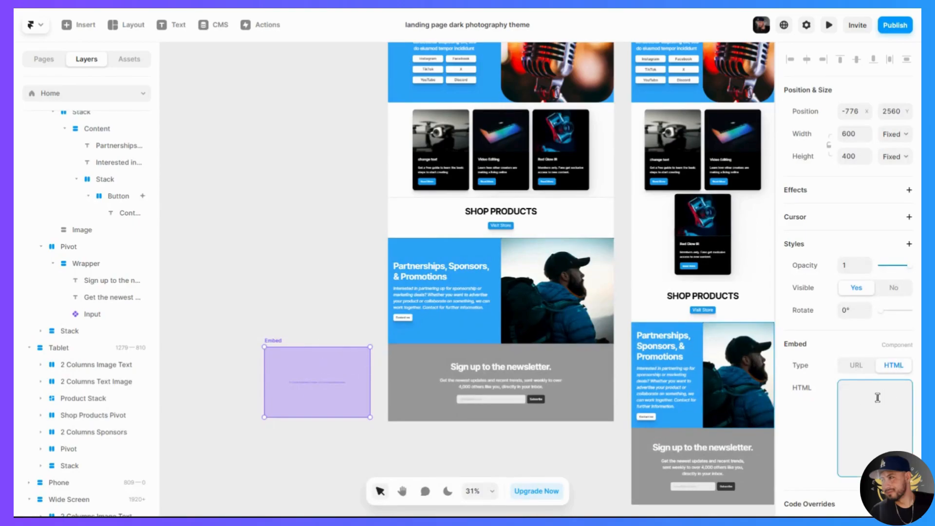
{"action": "key", "text": "ctrl+v"}
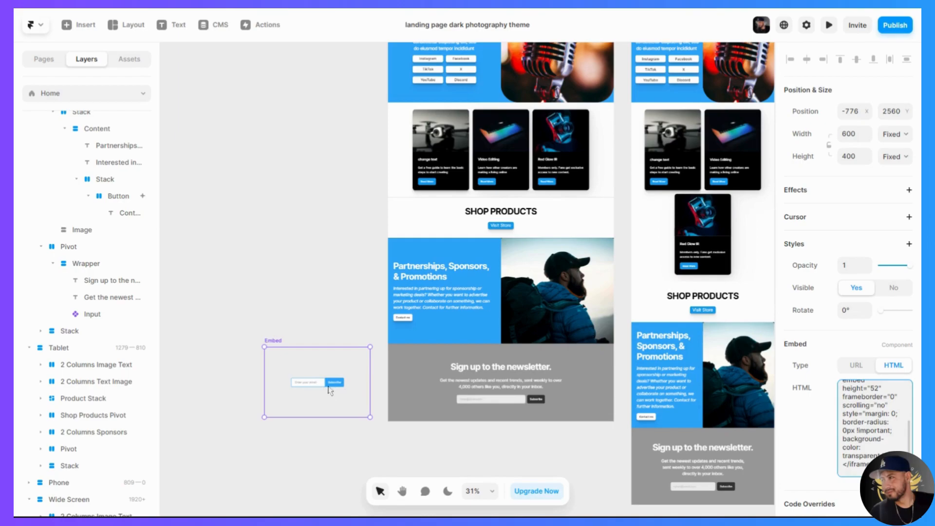
{"action": "left_click_drag", "start_coordinate": [322, 388], "coordinate": [283, 395]}
{"action": "scroll", "coordinate": [524, 406], "scroll_direction": "down", "scroll_amount": 3}
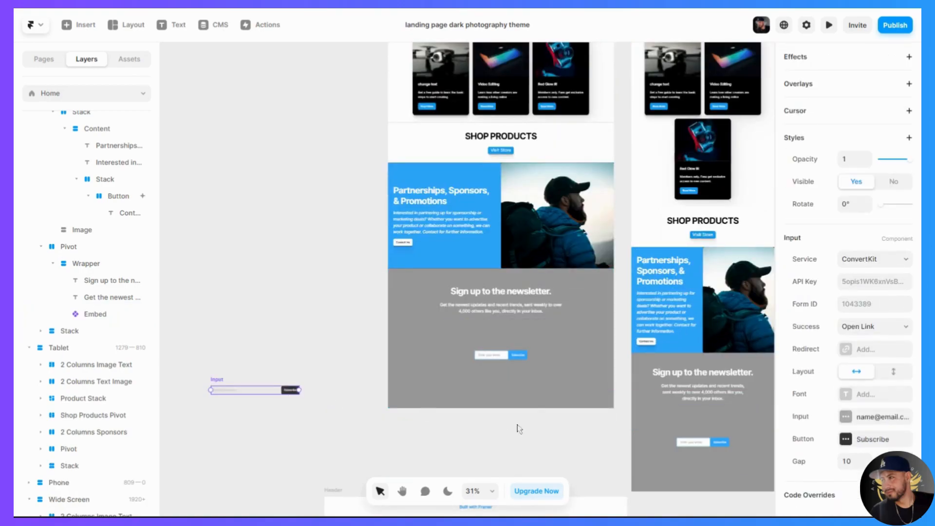
- Set the newsletter embed's height to Fit and check the form in the desktop, tablet, phone and wide-screen layouts
{"action": "left_click", "coordinate": [521, 350]}
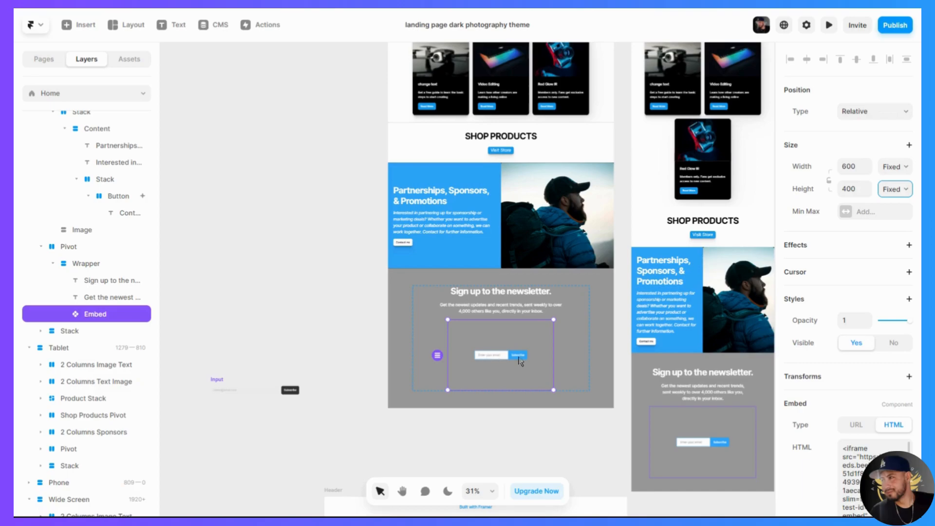
{"action": "left_click", "coordinate": [898, 234]}
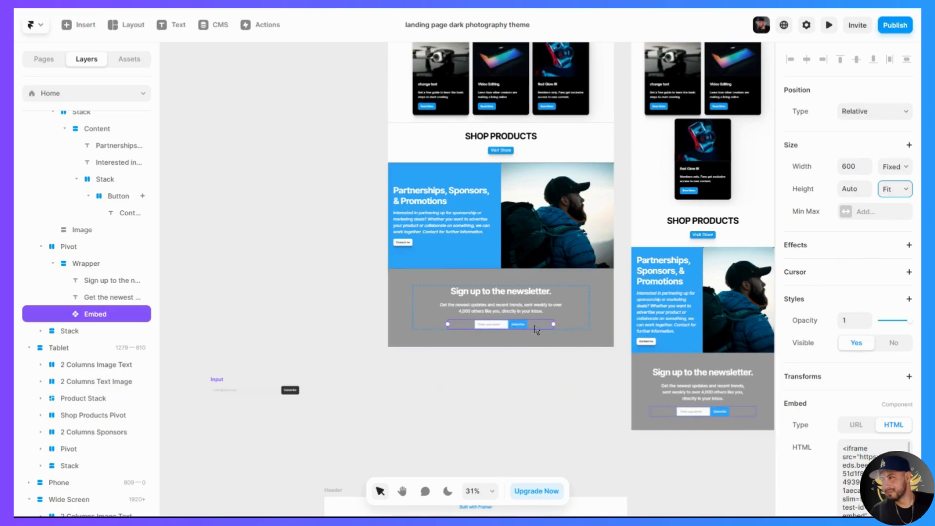
{"action": "scroll", "coordinate": [506, 380], "scroll_direction": "down", "scroll_amount": 5}
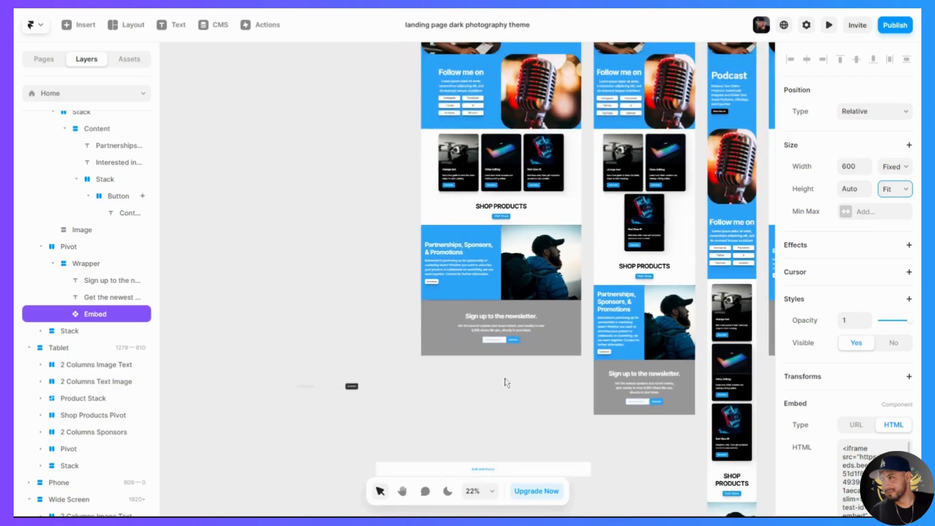
{"action": "scroll", "coordinate": [470, 394], "scroll_direction": "right", "scroll_amount": 3}
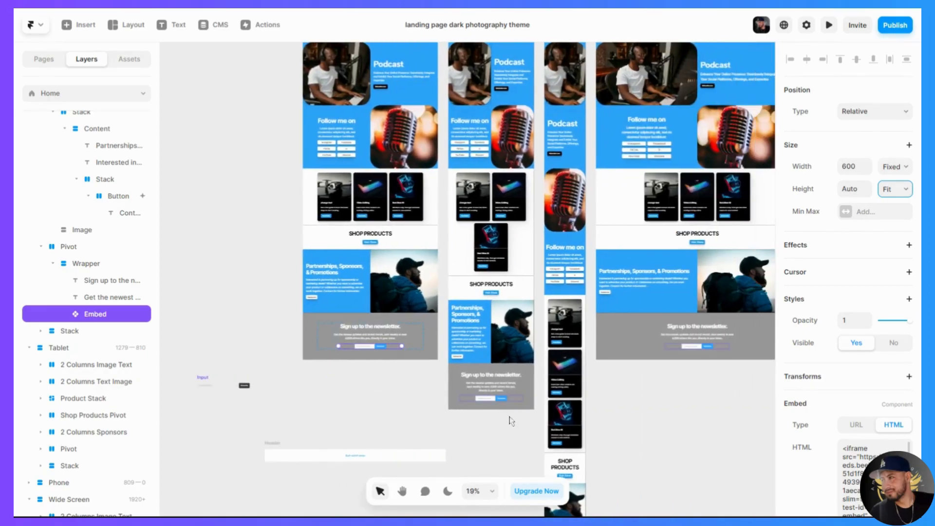
{"action": "scroll", "coordinate": [585, 429], "scroll_direction": "down", "scroll_amount": 5}
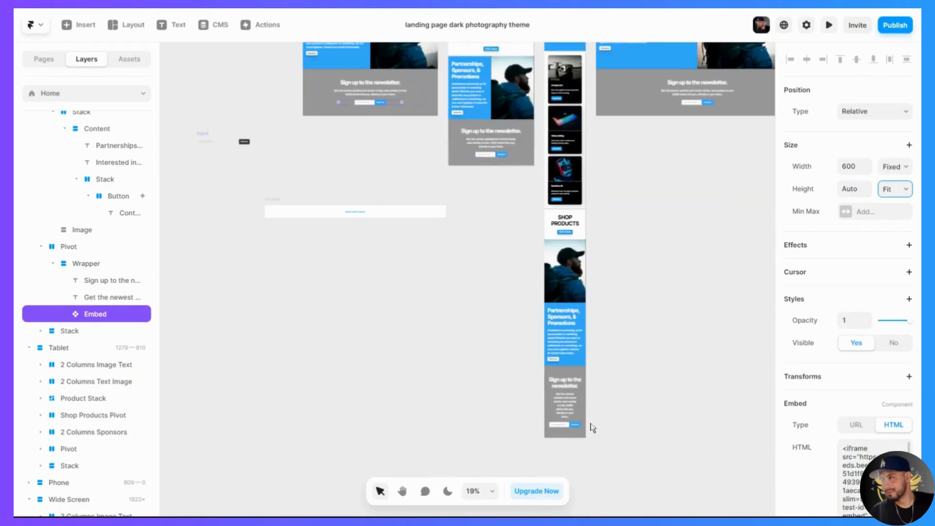
{"action": "scroll", "coordinate": [553, 432], "scroll_direction": "up", "scroll_amount": 5}
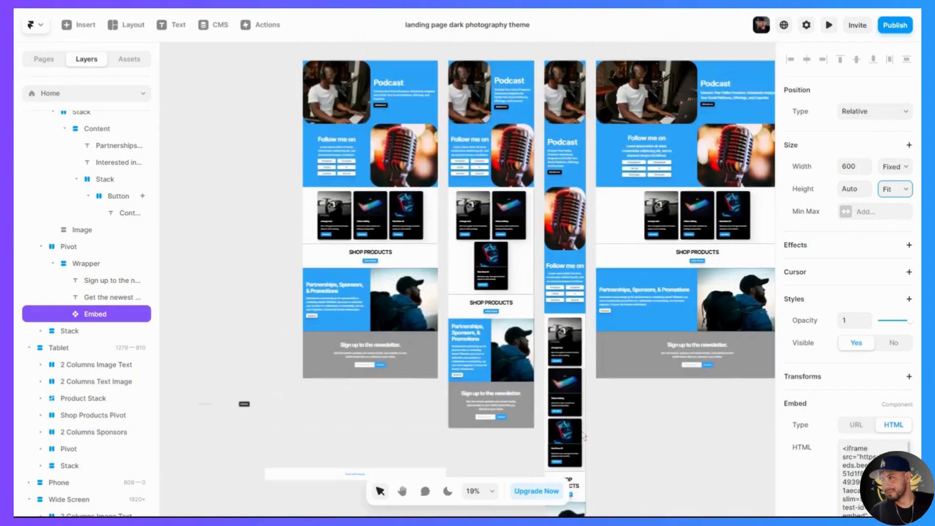
{"action": "scroll", "coordinate": [584, 436], "scroll_direction": "right", "scroll_amount": 3}
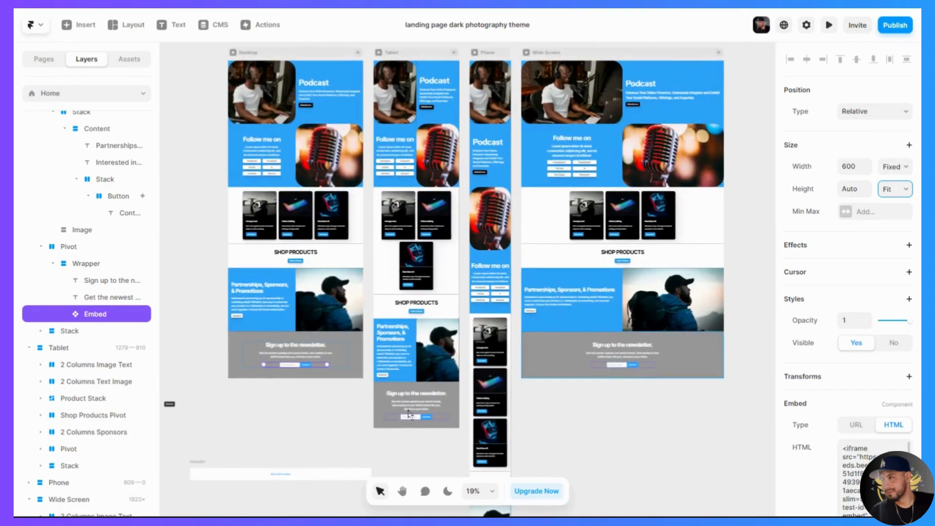
{"action": "scroll", "coordinate": [438, 409], "scroll_direction": "left", "scroll_amount": 3}
{"action": "scroll", "coordinate": [399, 410], "scroll_direction": "up", "scroll_amount": 10}
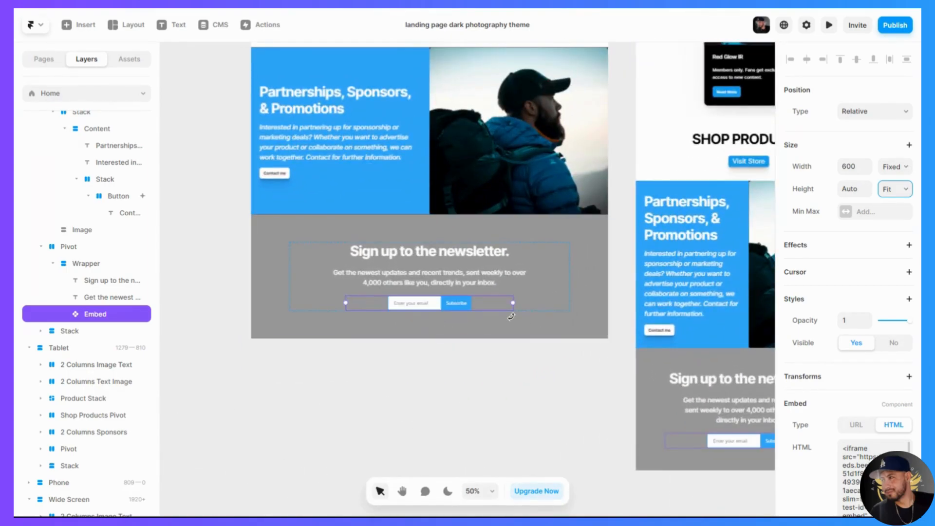
- Compare the embedded subscribe form with the original newsletter input and its service settings
{"action": "left_click", "coordinate": [445, 308]}
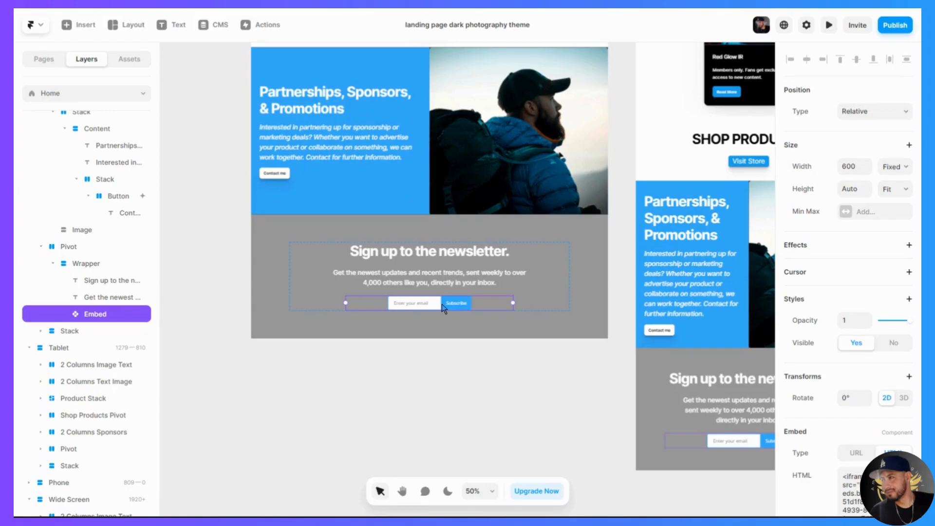
{"action": "scroll", "coordinate": [862, 416], "scroll_direction": "down", "scroll_amount": 3}
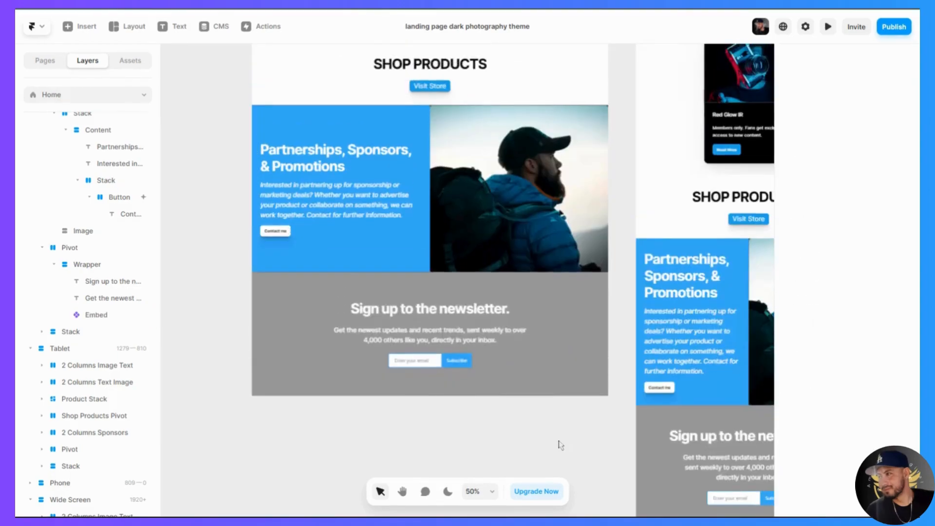
{"action": "scroll", "coordinate": [558, 442], "scroll_direction": "up", "scroll_amount": 3}
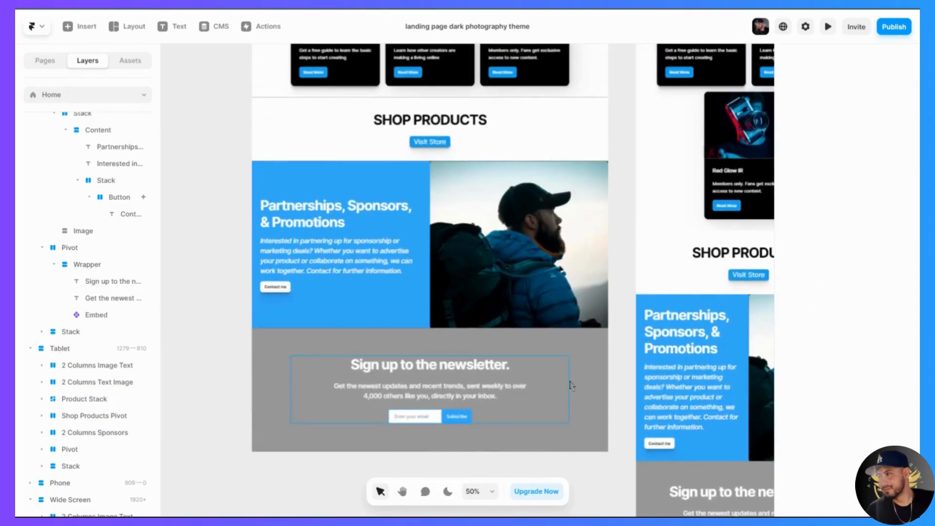
- Change the newsletter section's background fill to white
{"action": "left_click", "coordinate": [587, 363]}
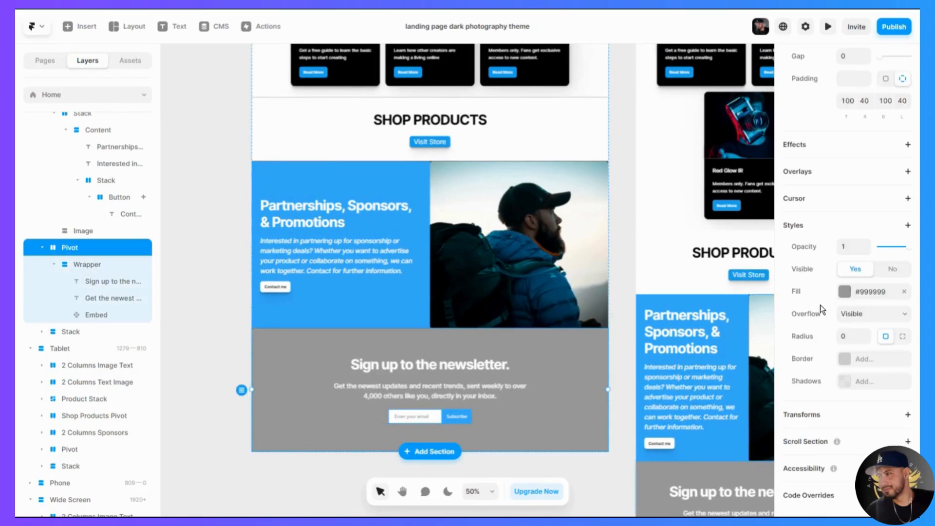
{"action": "left_click", "coordinate": [845, 293]}
{"action": "left_click", "coordinate": [735, 467]}
- Recolour the newsletter heading black and the paragraph below it #333333
{"action": "left_click", "coordinate": [453, 373]}
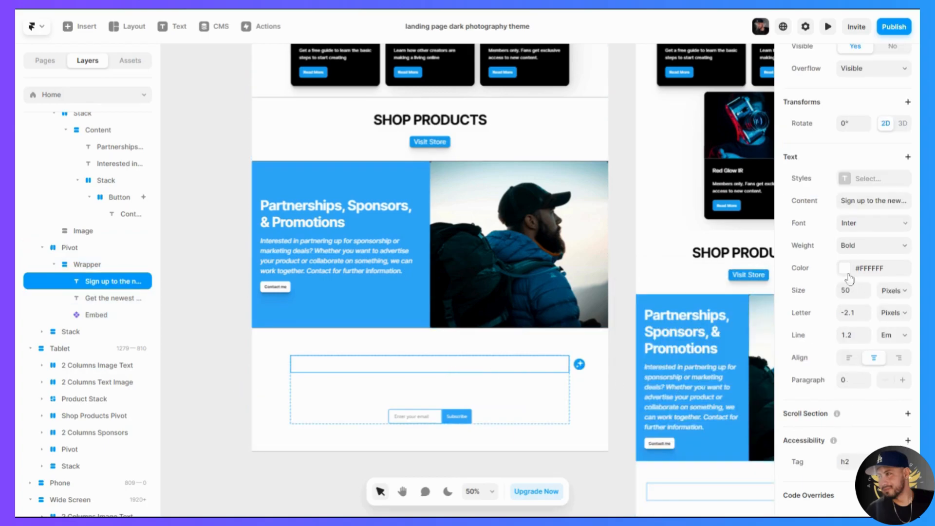
{"action": "left_click", "coordinate": [847, 274]}
{"action": "left_click", "coordinate": [647, 458]}
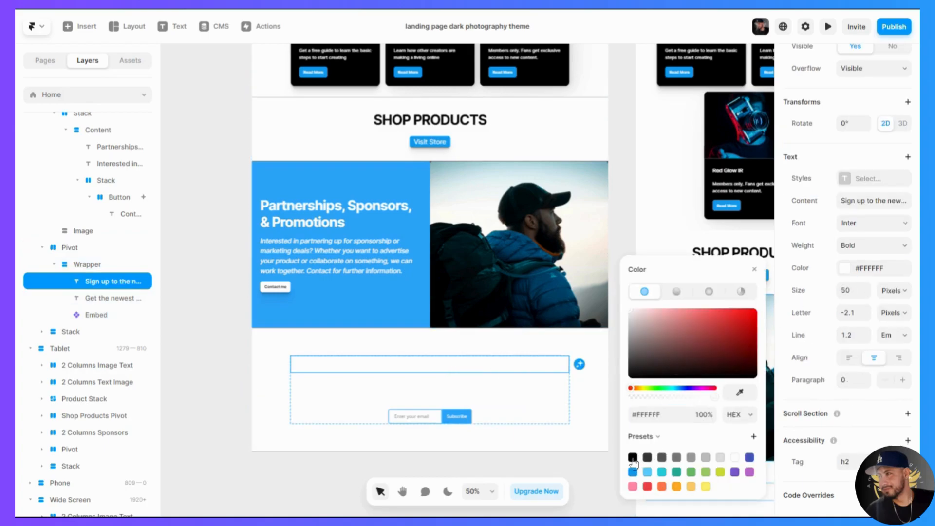
{"action": "left_click", "coordinate": [438, 388]}
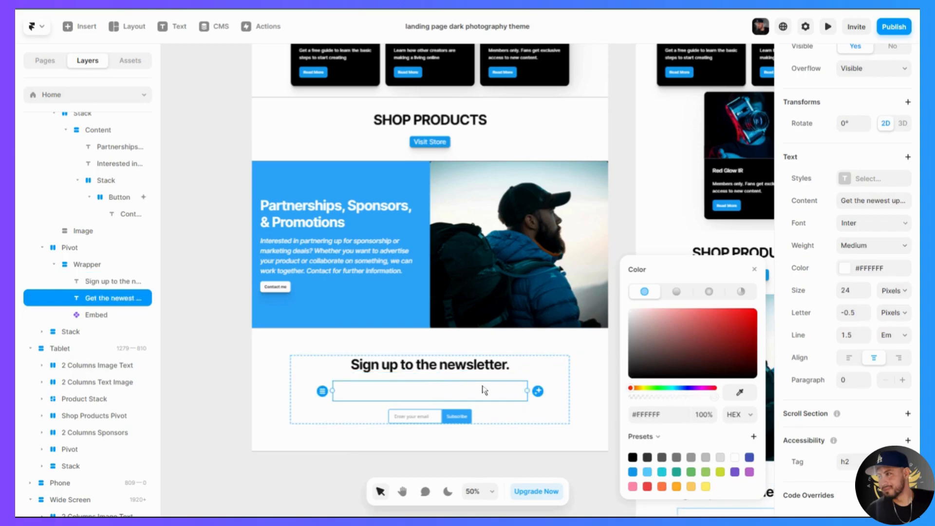
{"action": "left_click", "coordinate": [850, 268]}
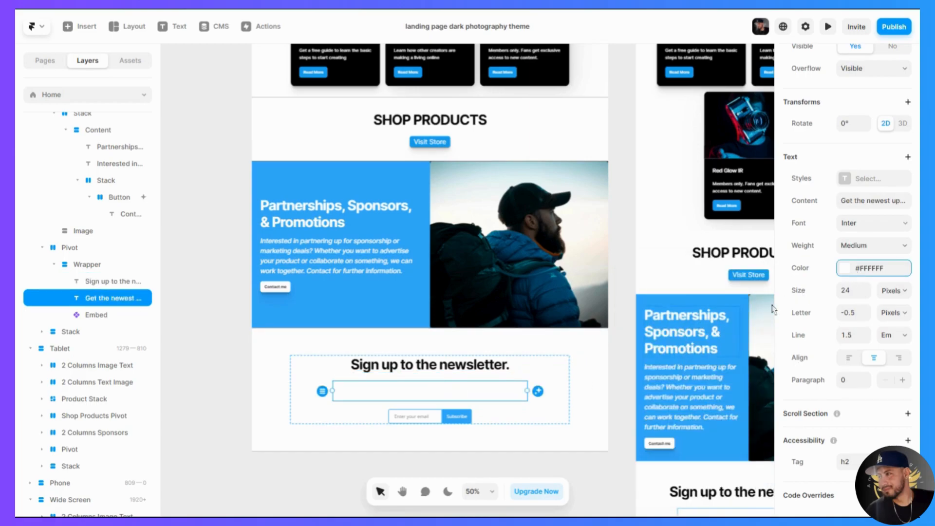
{"action": "left_click", "coordinate": [852, 269]}
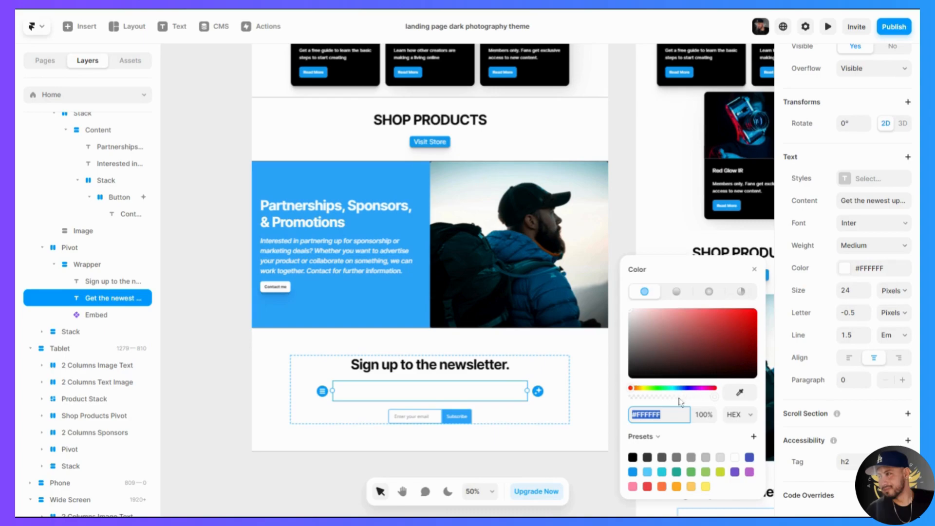
{"action": "left_click", "coordinate": [647, 458]}
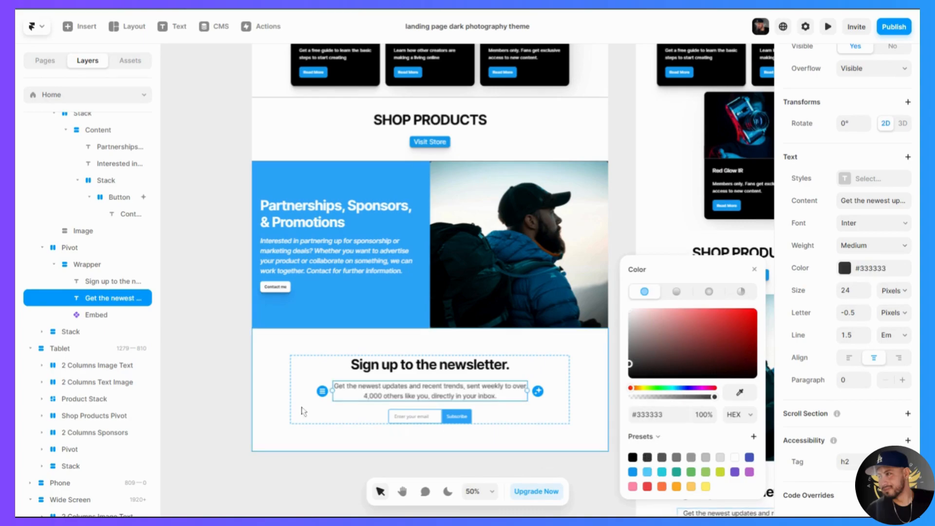
{"action": "left_click", "coordinate": [247, 399]}
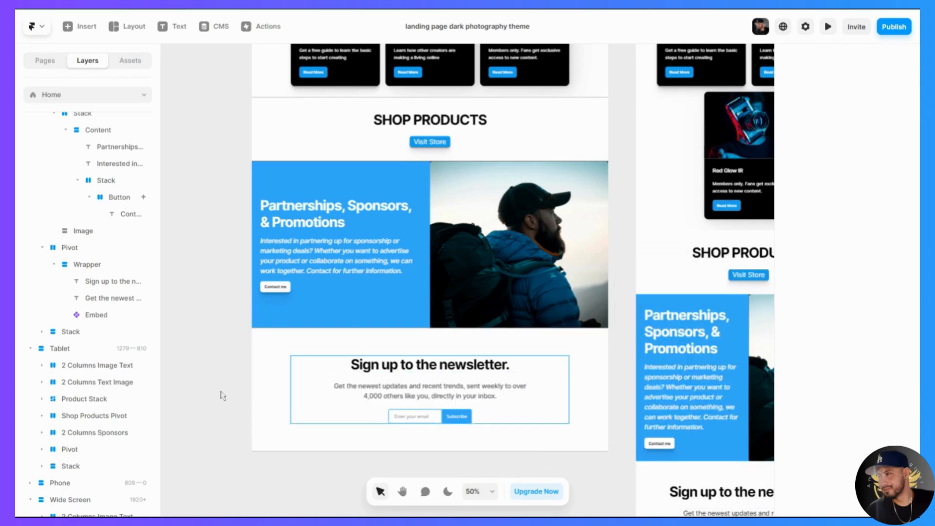
- Replace the image in the Partnerships, Sponsors & Promotions section with a black-and-white mixing console photo from an Unsplash search for "studio"
{"action": "scroll", "coordinate": [173, 386], "scroll_direction": "down", "scroll_amount": 2}
{"action": "scroll", "coordinate": [173, 386], "scroll_direction": "down", "scroll_amount": 4}
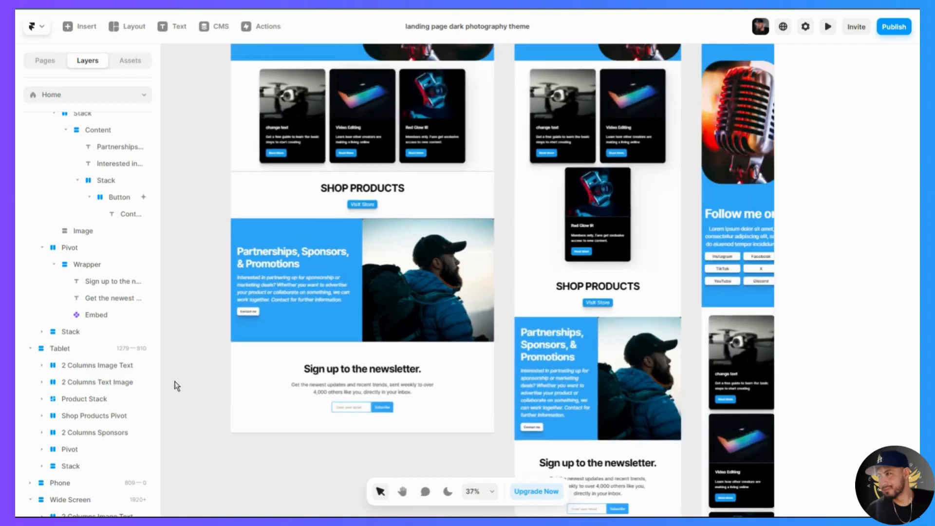
{"action": "scroll", "coordinate": [205, 374], "scroll_direction": "down", "scroll_amount": 4}
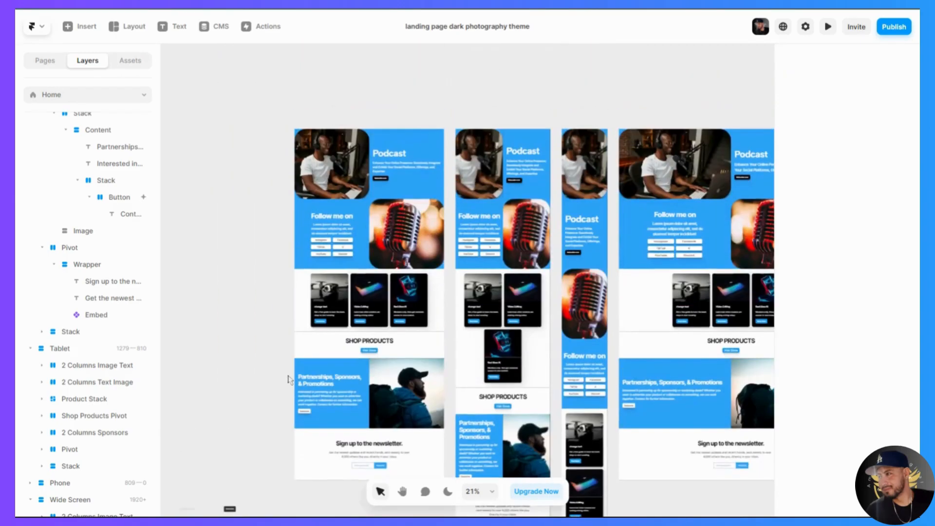
{"action": "double_click", "coordinate": [412, 396]}
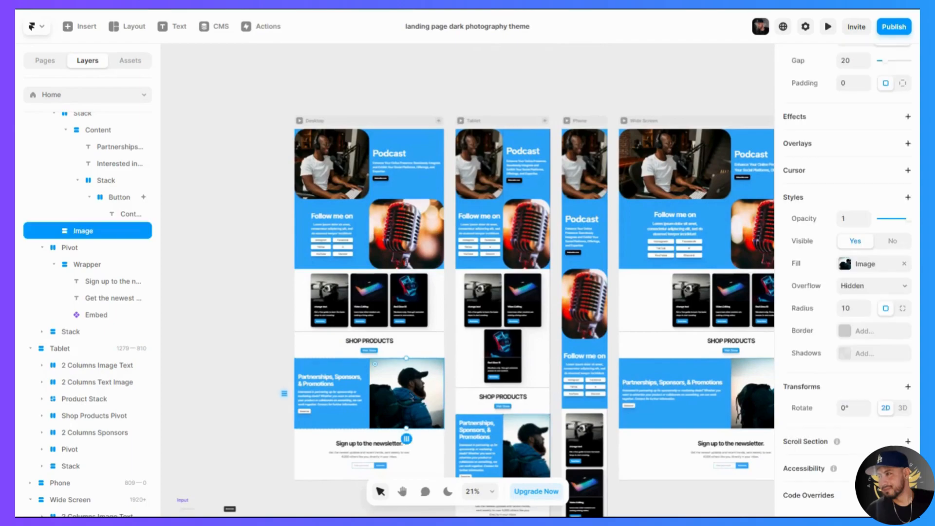
{"action": "left_click", "coordinate": [726, 491]}
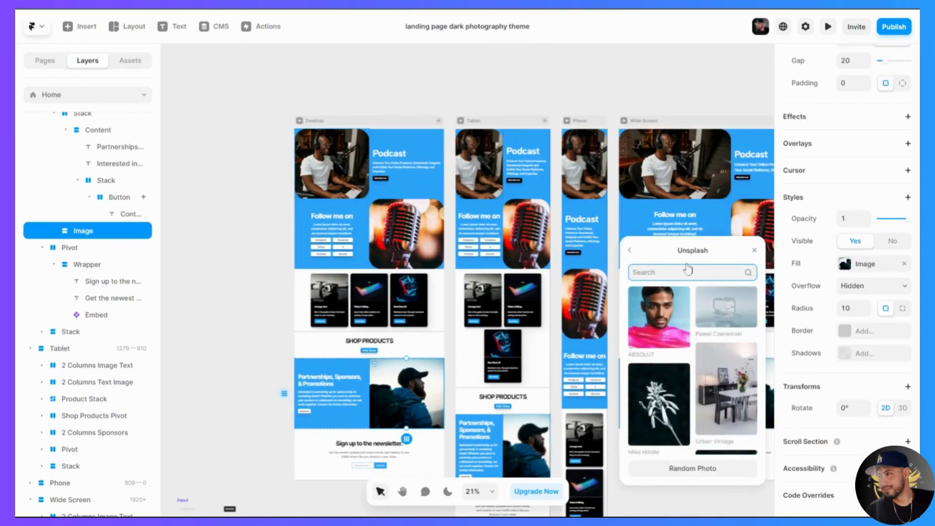
{"action": "type", "text": "studio"}
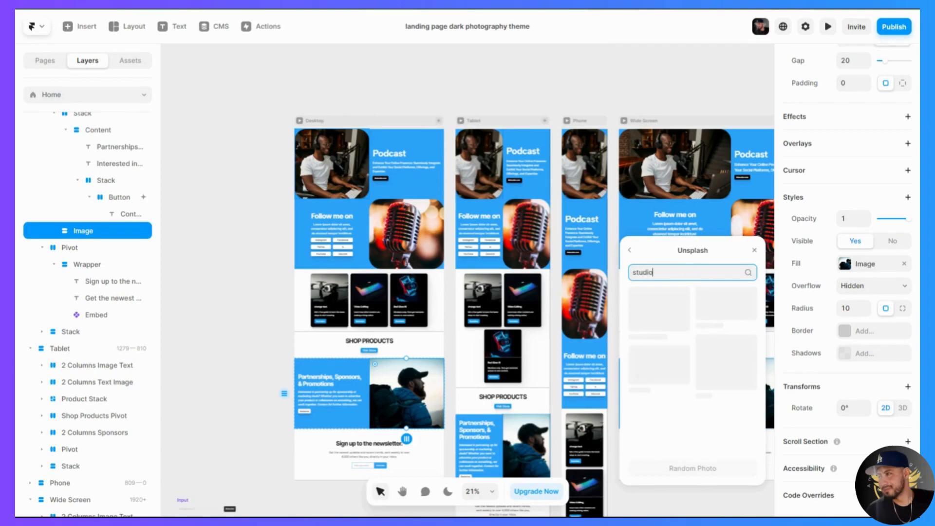
{"action": "left_click", "coordinate": [706, 325]}
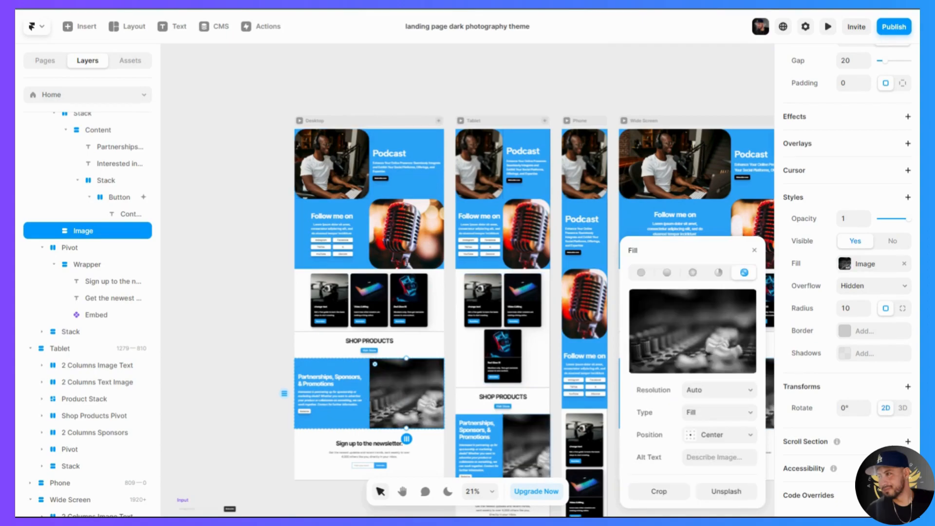
{"action": "left_click", "coordinate": [754, 250]}
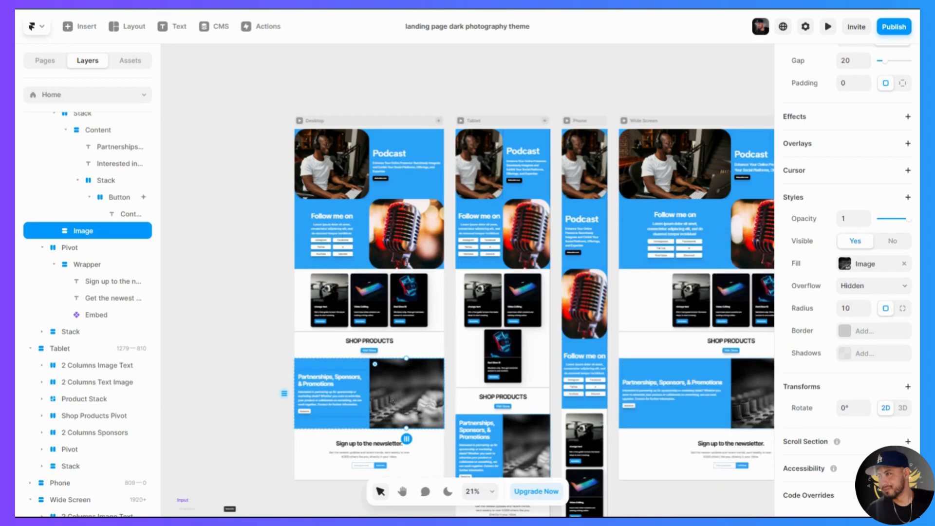
- Change the stack direction of the 2 Columns Sponsors section to vertical
{"action": "scroll", "coordinate": [391, 401], "scroll_direction": "down", "scroll_amount": 2}
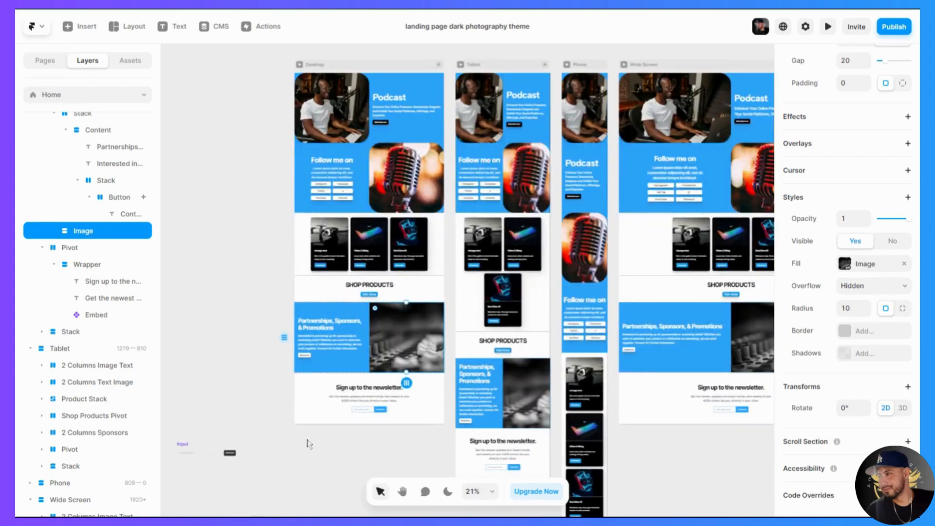
{"action": "scroll", "coordinate": [393, 435], "scroll_direction": "up", "scroll_amount": 4}
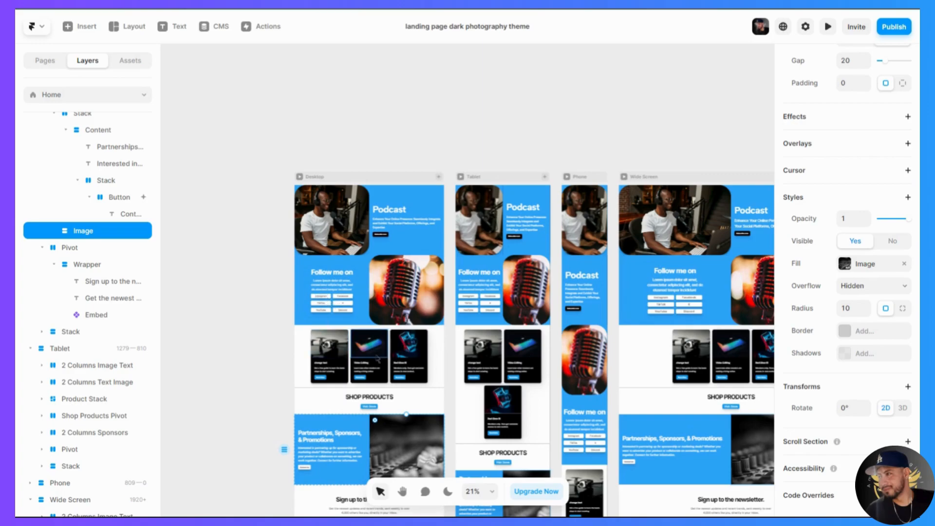
{"action": "scroll", "coordinate": [359, 414], "scroll_direction": "down", "scroll_amount": 2}
{"action": "scroll", "coordinate": [360, 414], "scroll_direction": "down", "scroll_amount": 3}
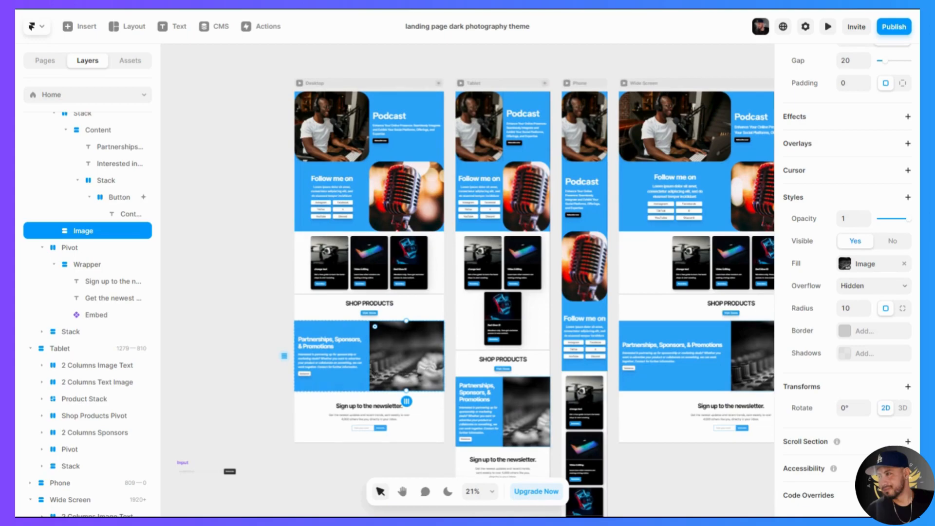
{"action": "scroll", "coordinate": [369, 368], "scroll_direction": "up", "scroll_amount": 3}
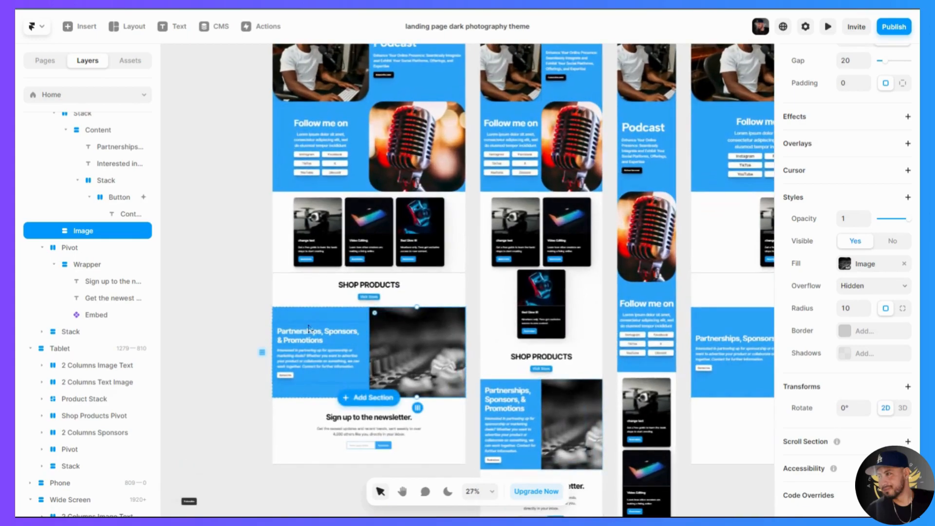
{"action": "left_click", "coordinate": [281, 319]}
{"action": "left_click", "coordinate": [78, 298]}
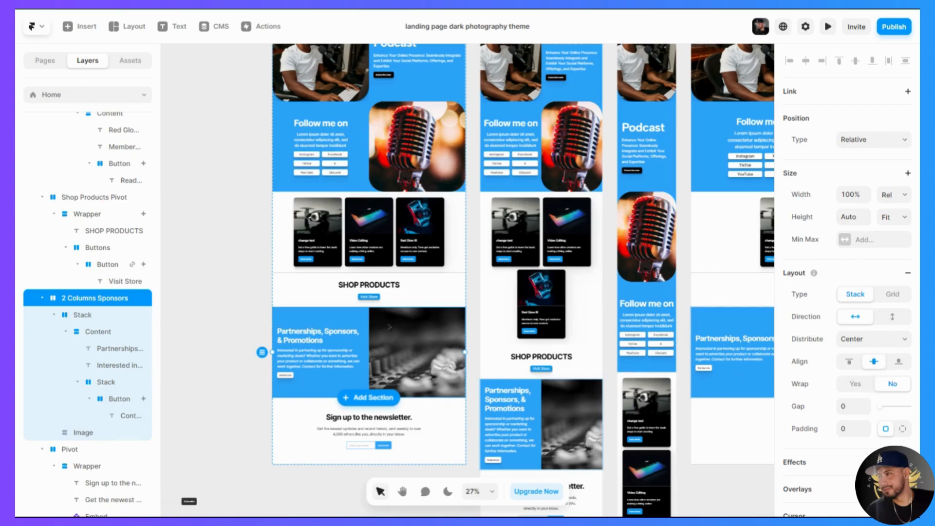
{"action": "left_click", "coordinate": [894, 324]}
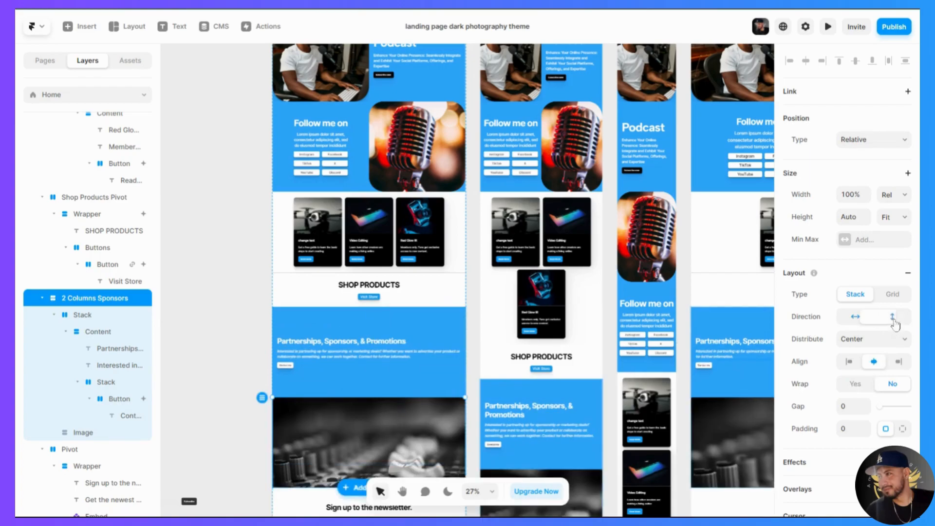
- Try the 2 Columns Sponsors section's stack direction as horizontal, and return it to vertical
{"action": "scroll", "coordinate": [321, 390], "scroll_direction": "down", "scroll_amount": 1}
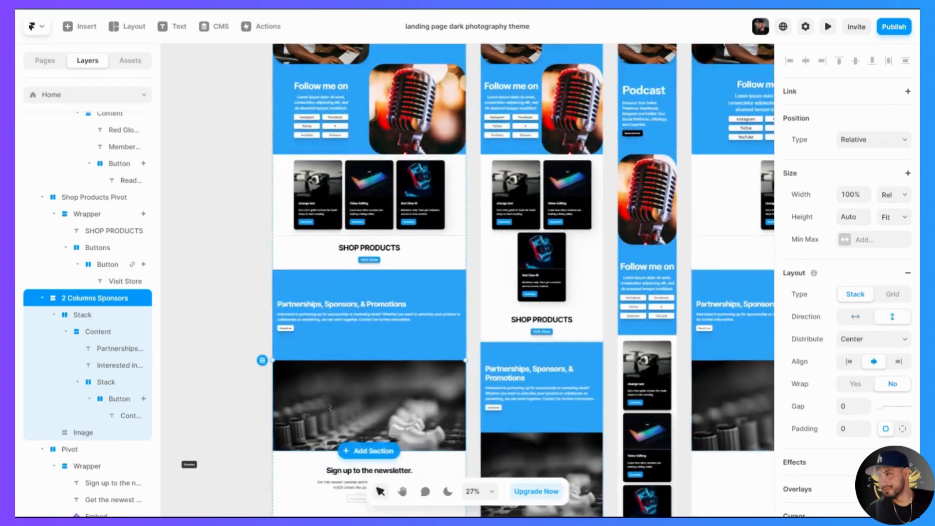
{"action": "left_click", "coordinate": [856, 317]}
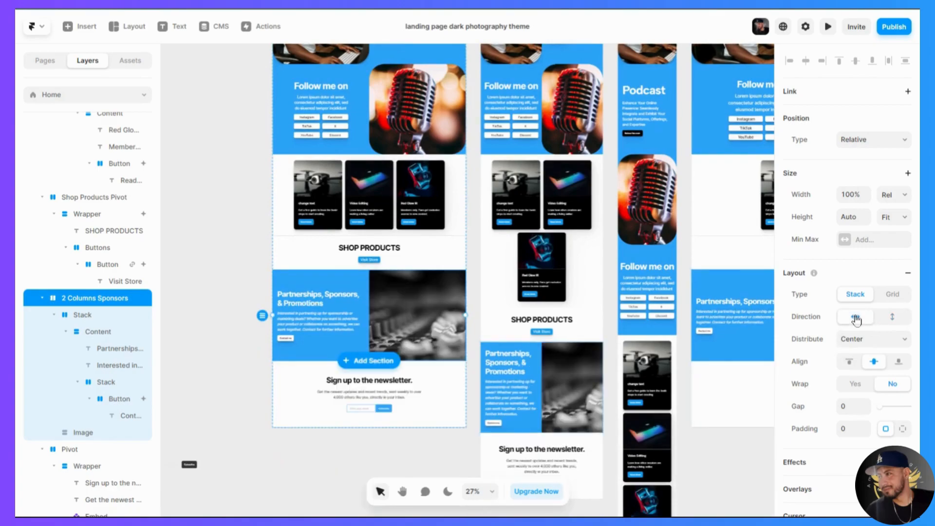
{"action": "left_click", "coordinate": [899, 318]}
{"action": "scroll", "coordinate": [349, 339], "scroll_direction": "down", "scroll_amount": 2}
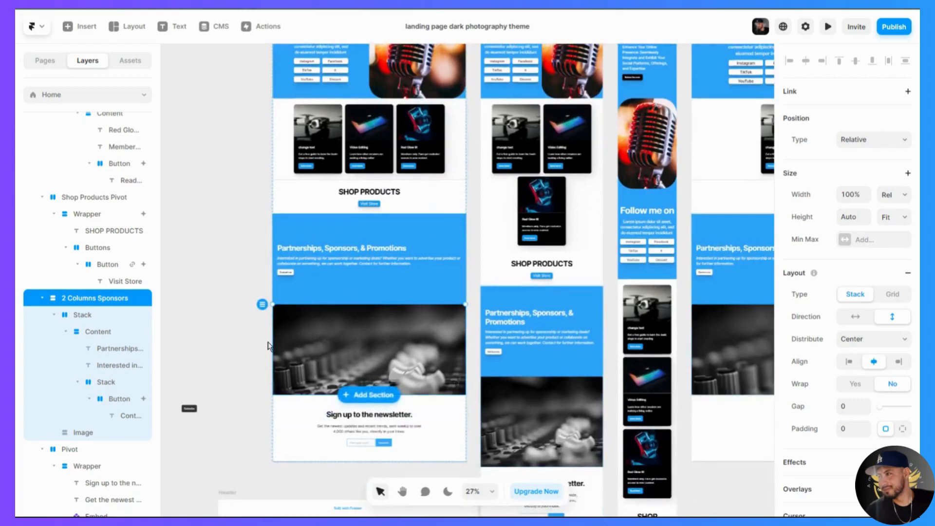
{"action": "left_click", "coordinate": [232, 351]}
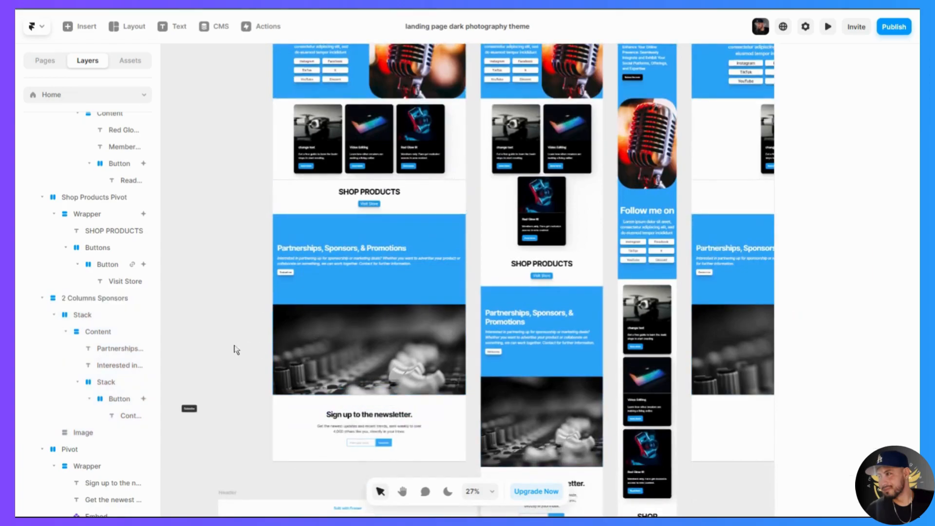
- Move the mixing console image above the Partnerships, Sponsors & Promotions text within the sponsors section
{"action": "left_click", "coordinate": [372, 350]}
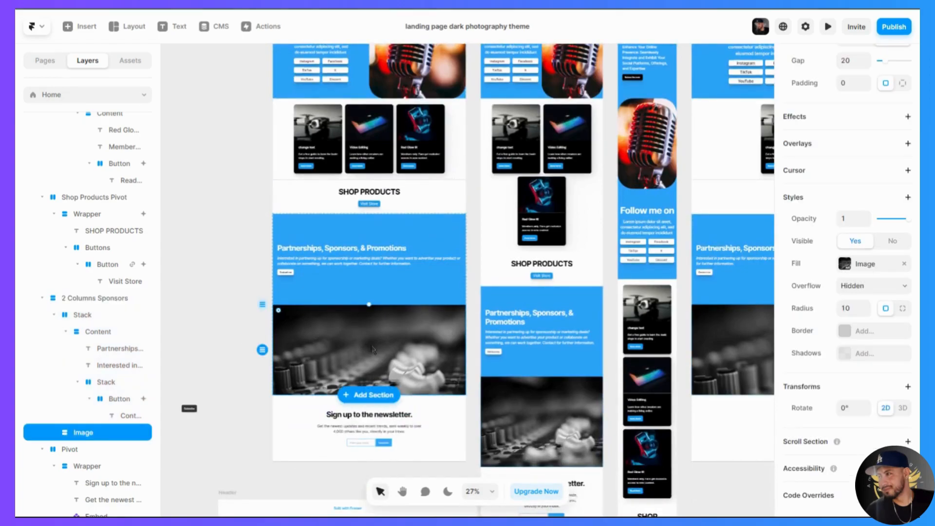
{"action": "left_click_drag", "start_coordinate": [375, 343], "coordinate": [382, 277]}
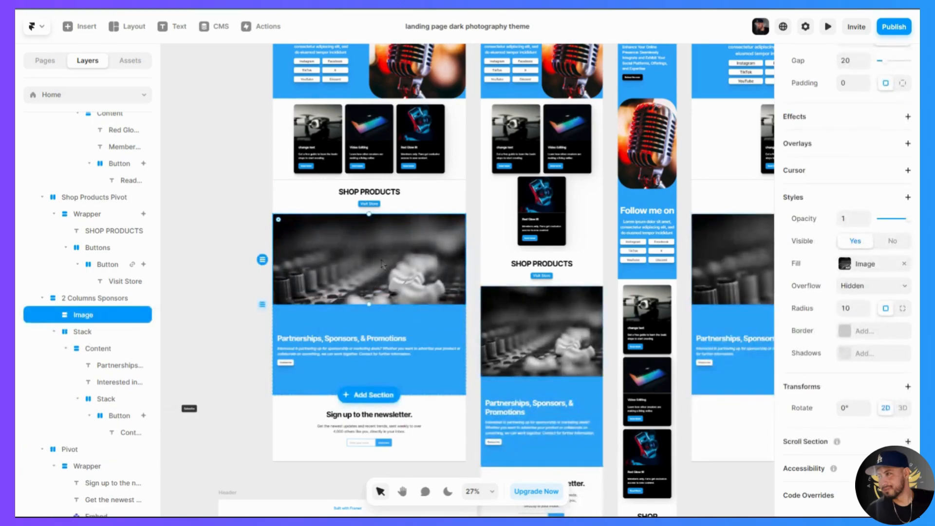
{"action": "left_click", "coordinate": [382, 359]}
{"action": "left_click", "coordinate": [236, 351]}
- Review the page layout and page list, and browse the ready-made page templates available for insertion
{"action": "scroll", "coordinate": [236, 351], "scroll_direction": "up", "scroll_amount": 5}
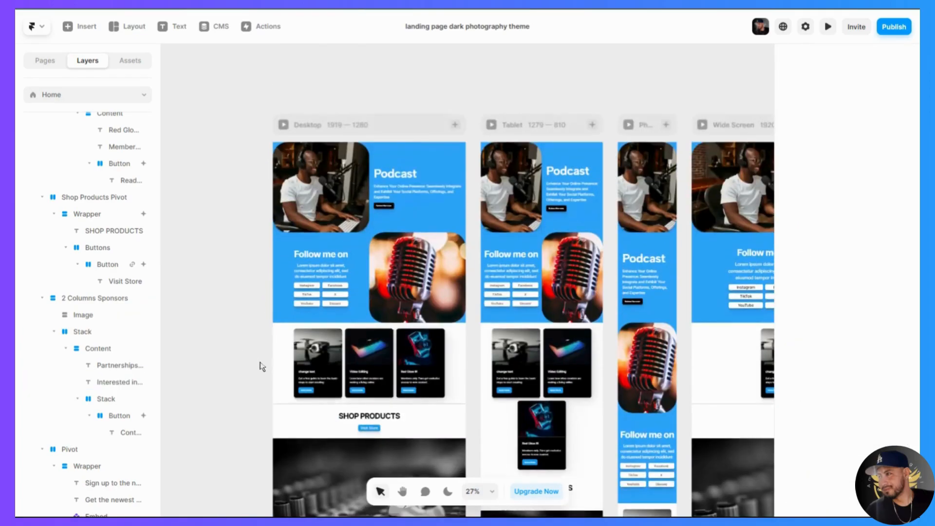
{"action": "scroll", "coordinate": [424, 184], "scroll_direction": "down", "scroll_amount": 1}
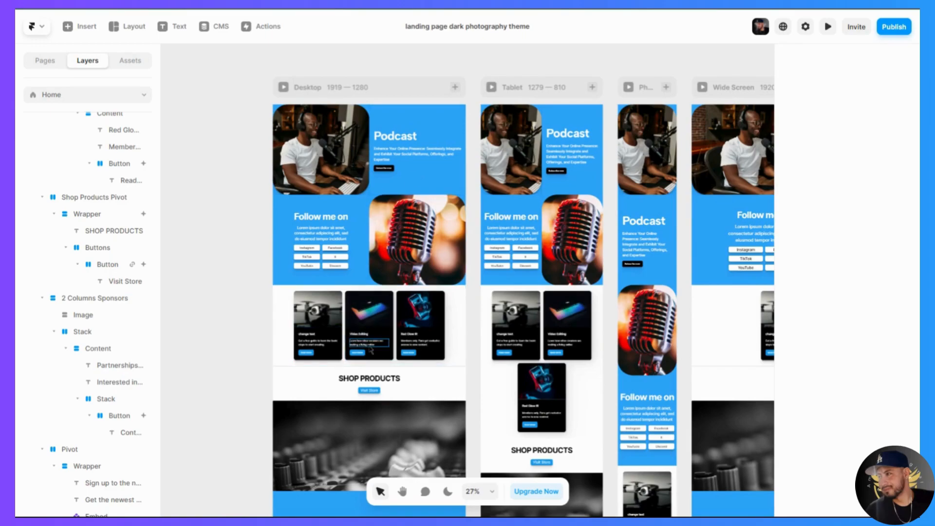
{"action": "left_click", "coordinate": [45, 62]}
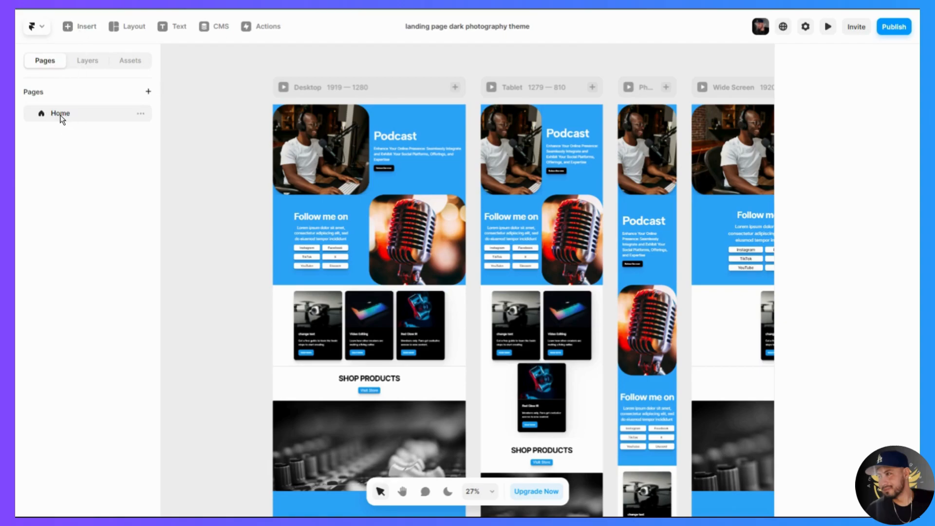
{"action": "scroll", "coordinate": [313, 420], "scroll_direction": "down", "scroll_amount": 3}
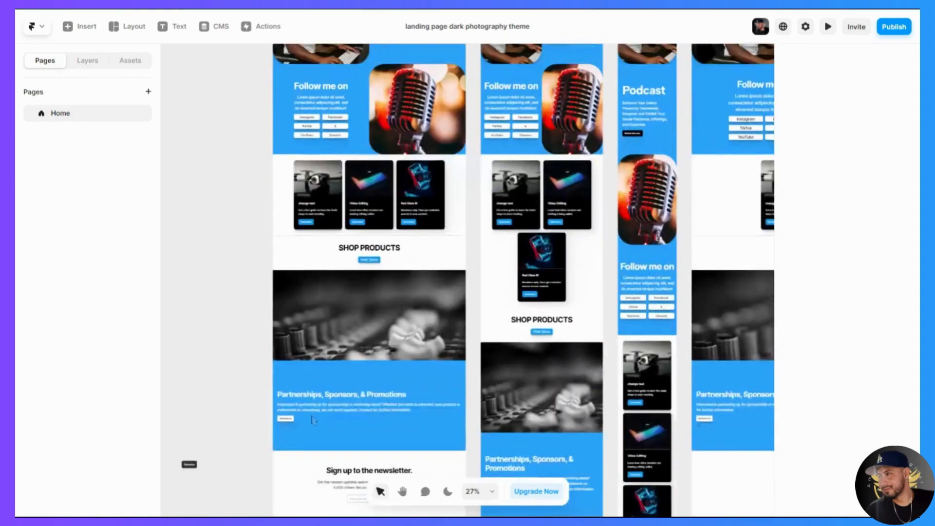
{"action": "scroll", "coordinate": [314, 420], "scroll_direction": "up", "scroll_amount": 2}
{"action": "left_click", "coordinate": [93, 30]}
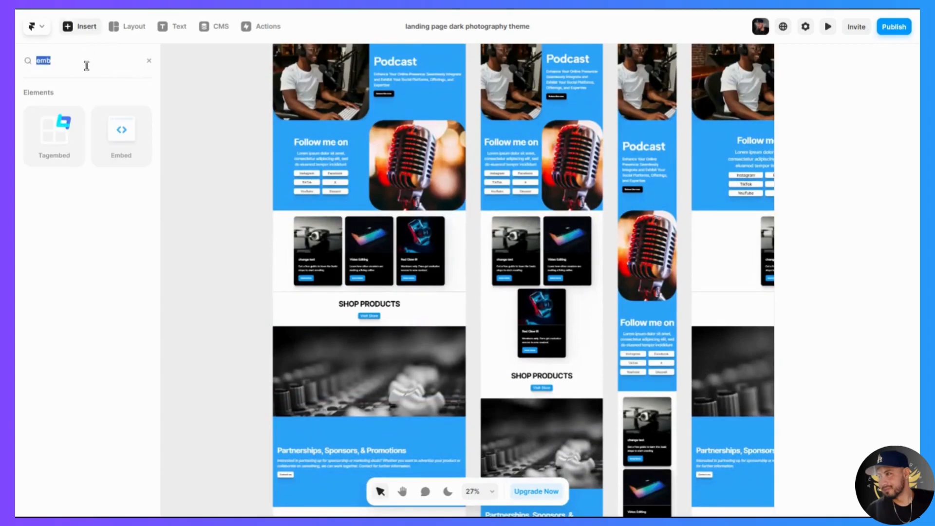
{"action": "left_click", "coordinate": [149, 62]}
{"action": "mouse_move", "coordinate": [64, 121]}
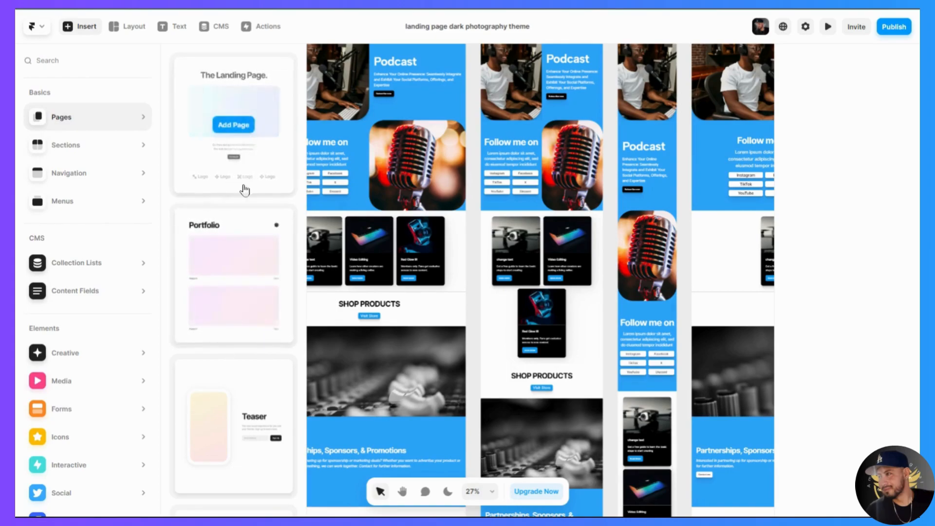
{"action": "scroll", "coordinate": [241, 321], "scroll_direction": "down", "scroll_amount": 8}
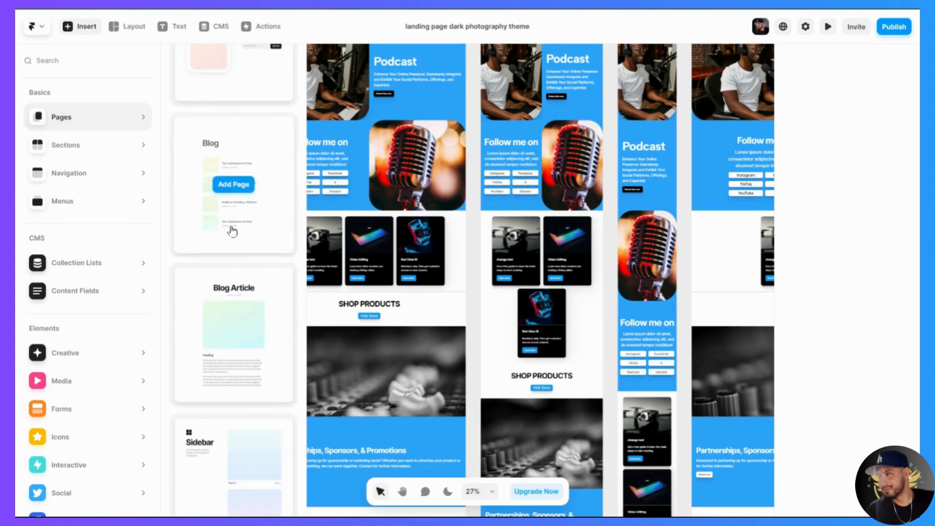
{"action": "scroll", "coordinate": [243, 334], "scroll_direction": "down", "scroll_amount": 5}
{"action": "scroll", "coordinate": [245, 335], "scroll_direction": "down", "scroll_amount": 7}
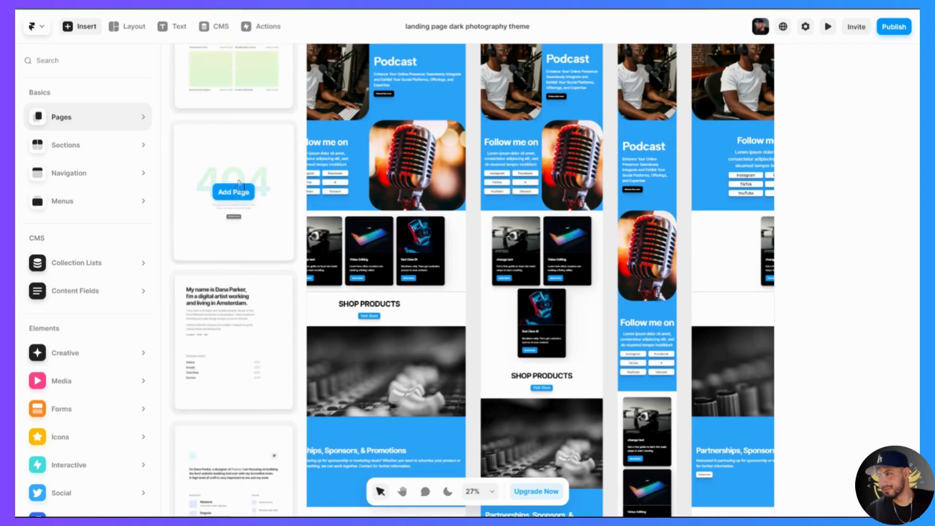
{"action": "scroll", "coordinate": [235, 336], "scroll_direction": "down", "scroll_amount": 5}
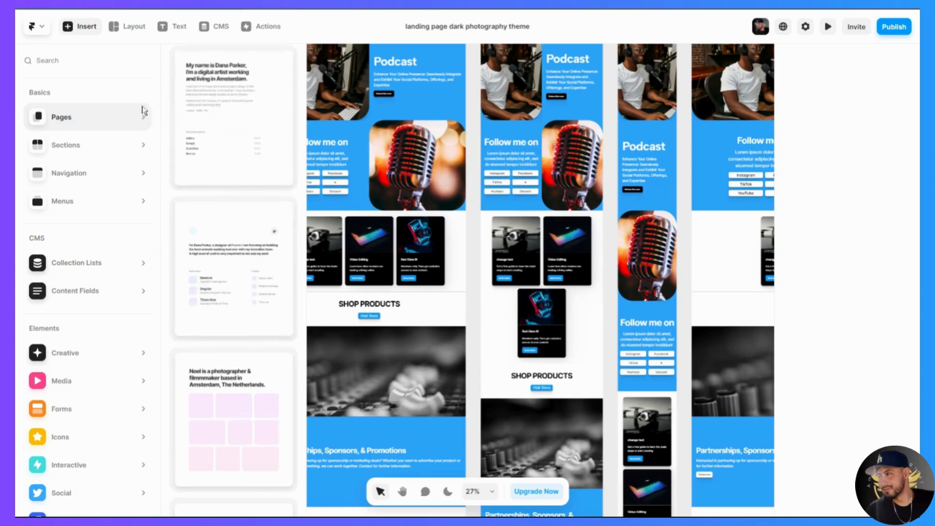
- Insert the ready-made Contact form section below the newsletter section of the desktop page
{"action": "mouse_move", "coordinate": [115, 153]}
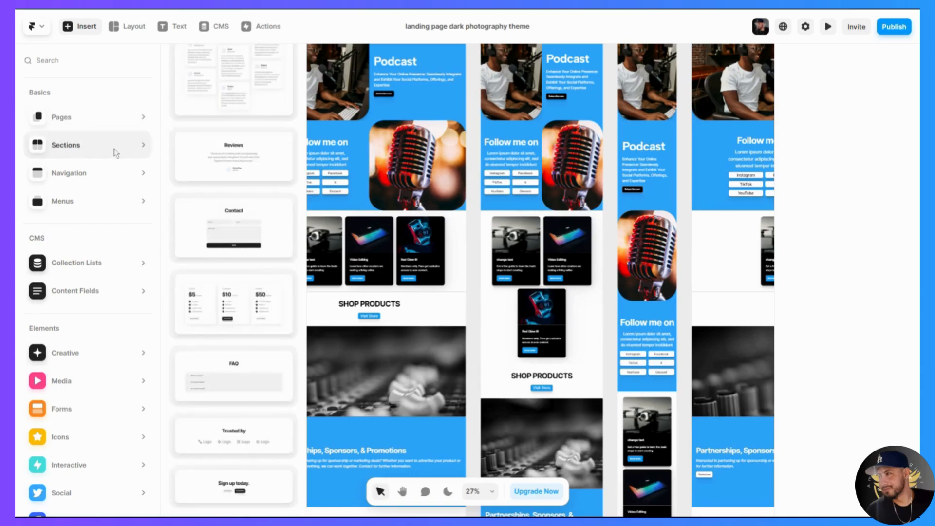
{"action": "left_click", "coordinate": [244, 218]}
{"action": "left_click", "coordinate": [591, 243]}
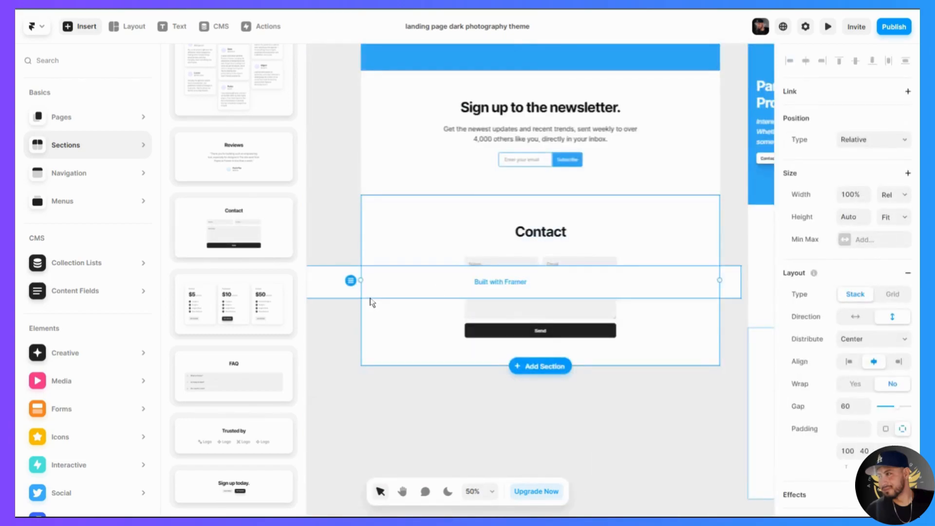
- Move the loose "Built with Framer" frame off the Contact section to the empty canvas beside the page
{"action": "scroll", "coordinate": [366, 302], "scroll_direction": "down", "scroll_amount": 5}
{"action": "left_click_drag", "start_coordinate": [347, 292], "coordinate": [287, 111]}
{"action": "left_click", "coordinate": [340, 292]}
{"action": "left_click_drag", "start_coordinate": [340, 294], "coordinate": [145, 116]}
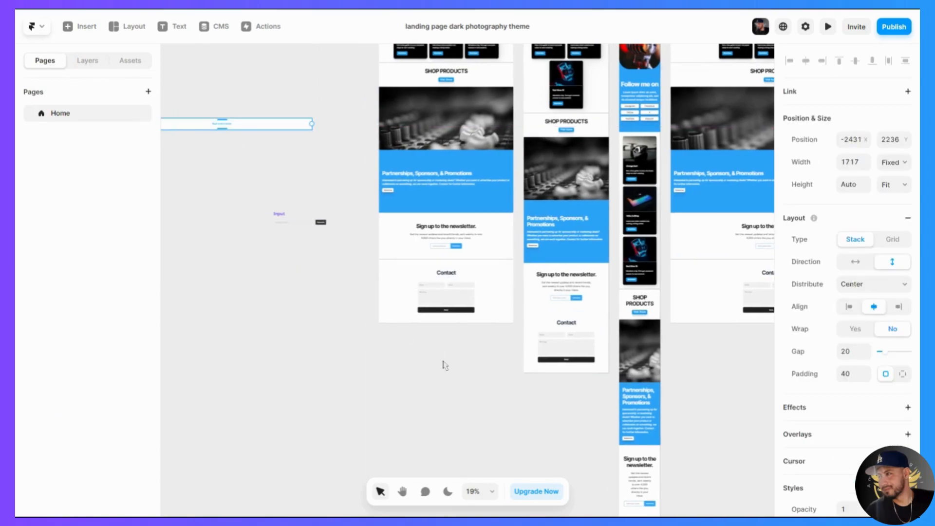
{"action": "left_click", "coordinate": [476, 385]}
- Insert the ready-made pricing section with $5, $10 and $50 plans below the Contact section
{"action": "left_click", "coordinate": [84, 27]}
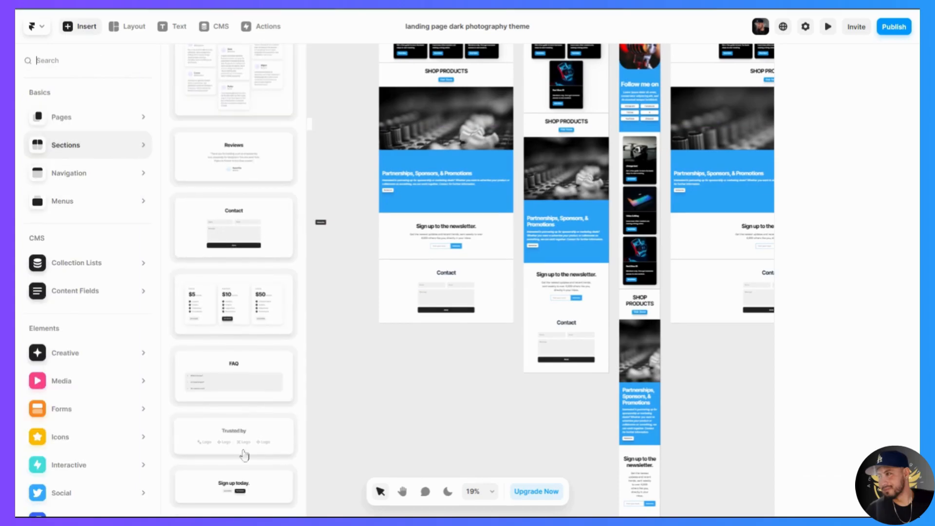
{"action": "left_click", "coordinate": [239, 305]}
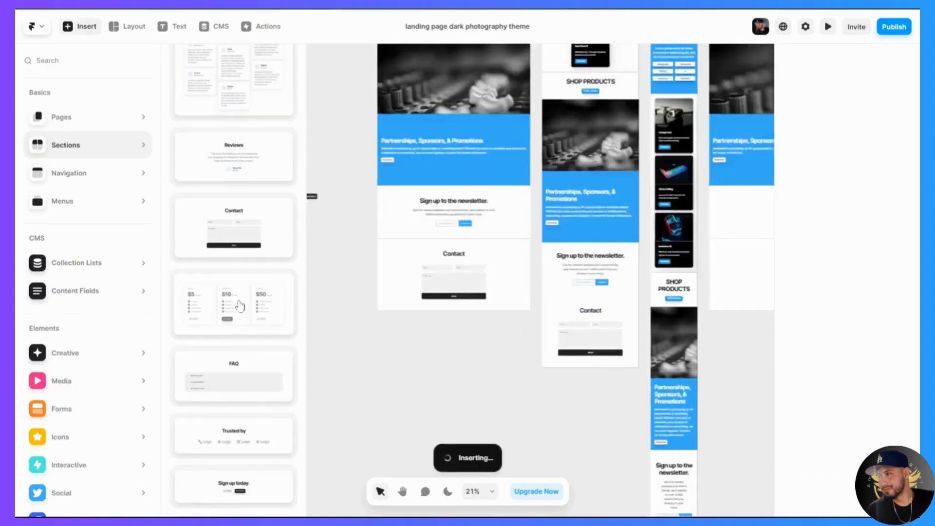
{"action": "left_click", "coordinate": [588, 342]}
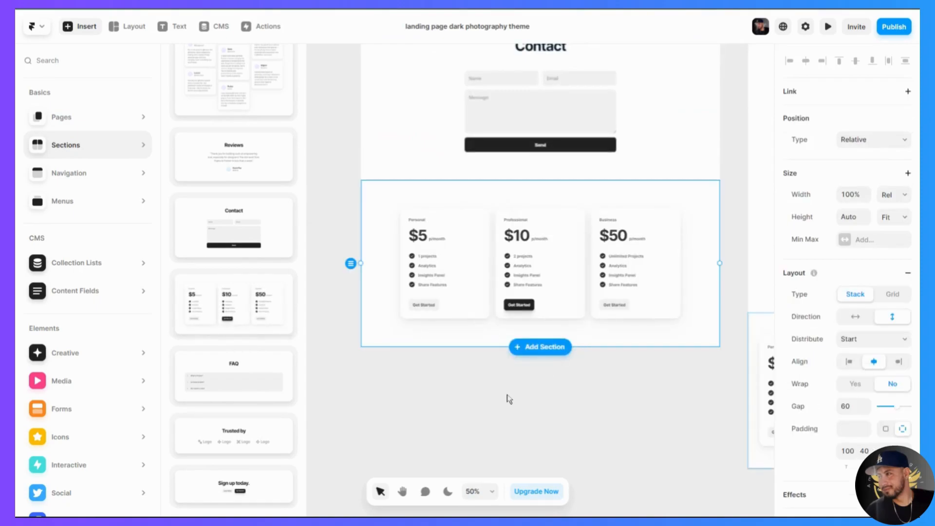
{"action": "left_click", "coordinate": [509, 398]}
- Check the lower part of the page, and browse the ready-made page and section templates for further additions
{"action": "scroll", "coordinate": [450, 409], "scroll_direction": "down", "scroll_amount": 5}
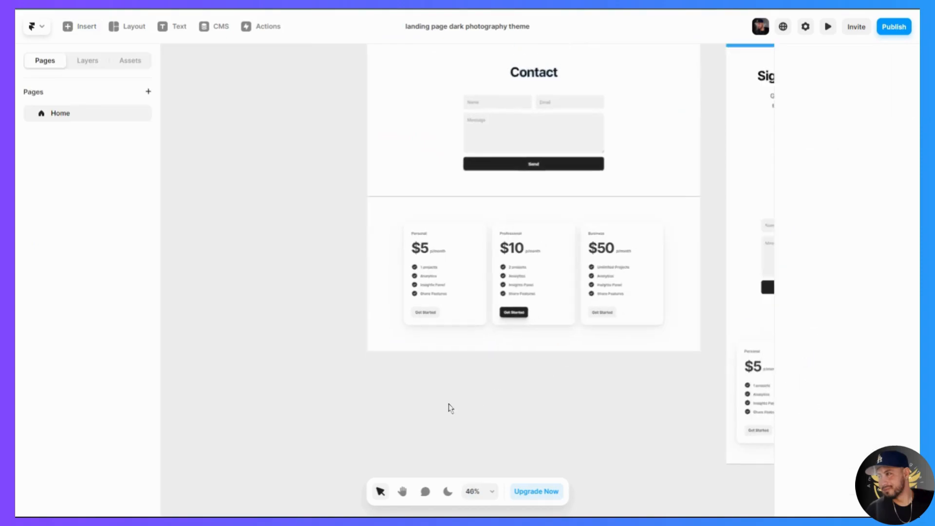
{"action": "scroll", "coordinate": [496, 363], "scroll_direction": "up", "scroll_amount": 5}
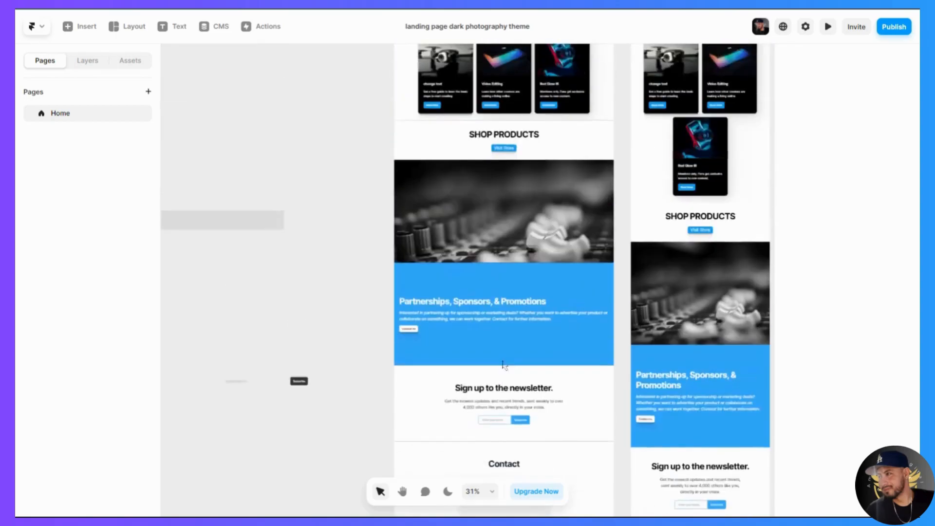
{"action": "scroll", "coordinate": [422, 407], "scroll_direction": "down", "scroll_amount": 4}
{"action": "scroll", "coordinate": [422, 407], "scroll_direction": "down", "scroll_amount": 2}
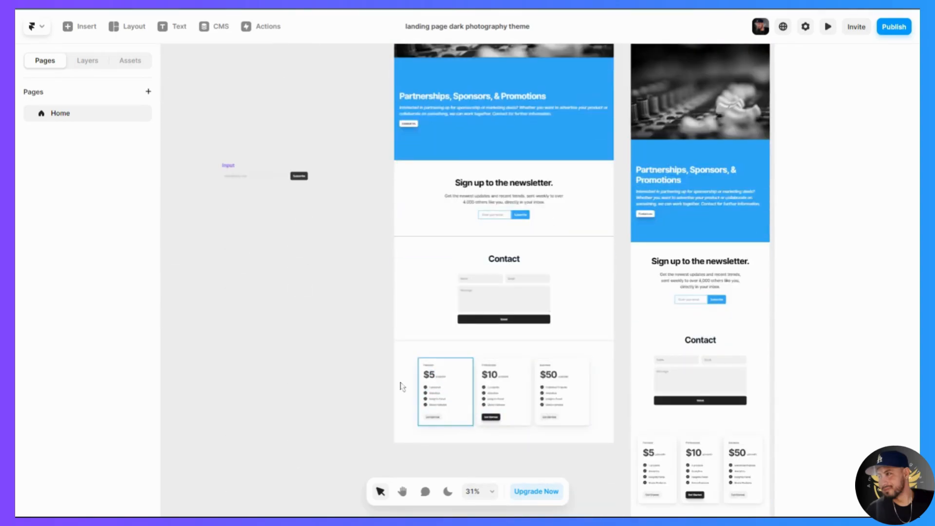
{"action": "left_click", "coordinate": [82, 27]}
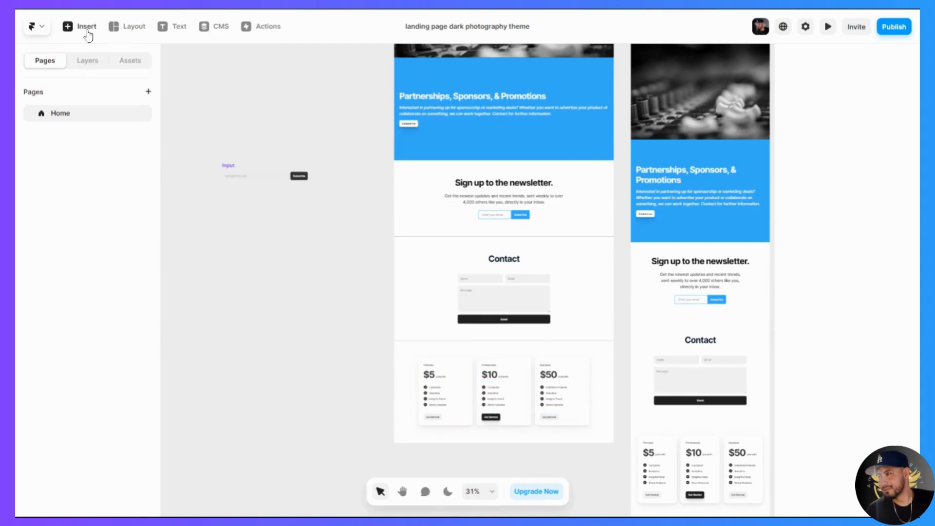
{"action": "mouse_move", "coordinate": [209, 292]}
{"action": "scroll", "coordinate": [233, 346], "scroll_direction": "down", "scroll_amount": 3}
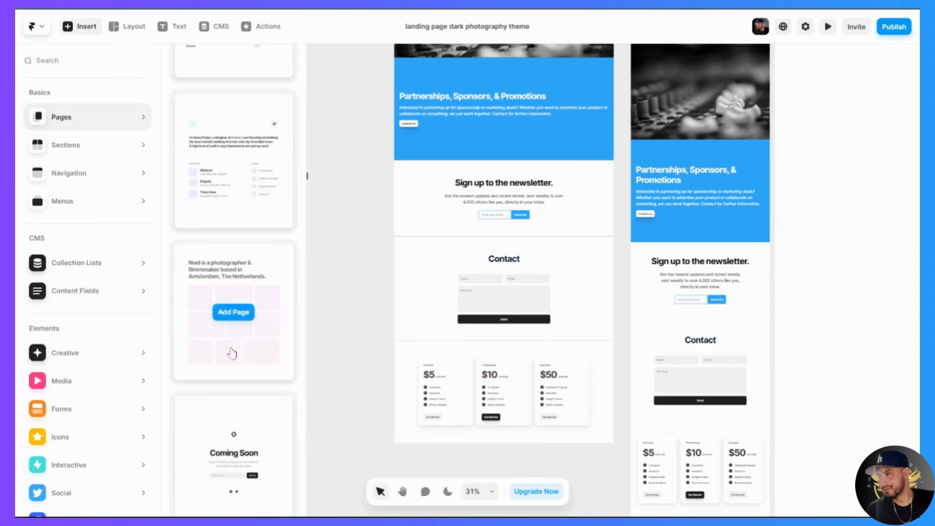
{"action": "left_click", "coordinate": [58, 148]}
{"action": "scroll", "coordinate": [251, 280], "scroll_direction": "up", "scroll_amount": 5}
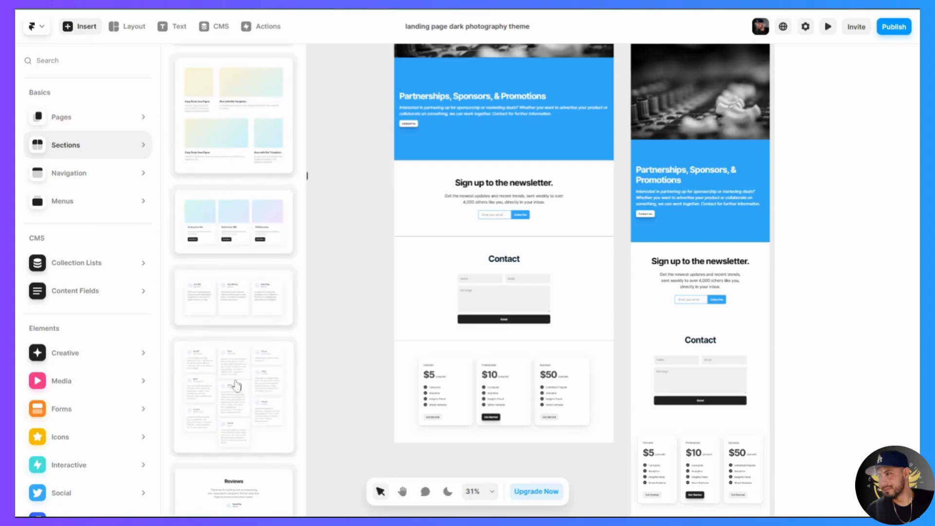
{"action": "left_click", "coordinate": [242, 386]}
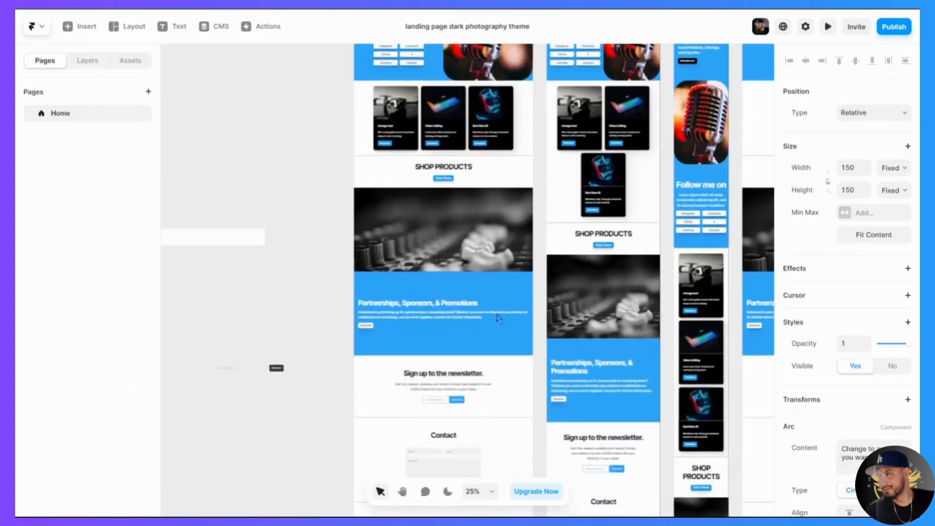
- Review the page design across the desktop, tablet, phone and wide screen breakpoints
{"action": "scroll", "coordinate": [480, 343], "scroll_direction": "up", "scroll_amount": 5}
{"action": "scroll", "coordinate": [482, 345], "scroll_direction": "up", "scroll_amount": 5}
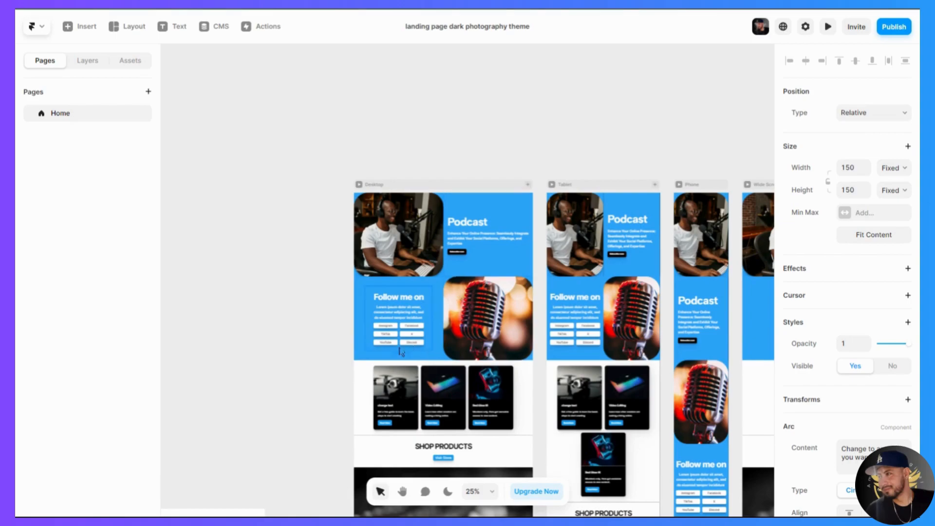
{"action": "scroll", "coordinate": [308, 333], "scroll_direction": "down", "scroll_amount": 1}
{"action": "scroll", "coordinate": [308, 333], "scroll_direction": "down", "scroll_amount": 2}
{"action": "scroll", "coordinate": [418, 251], "scroll_direction": "right", "scroll_amount": 5}
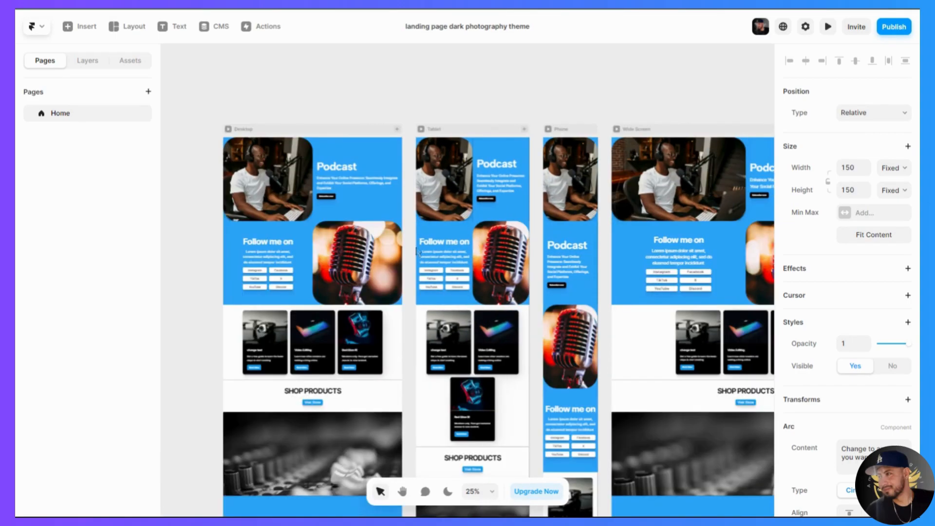